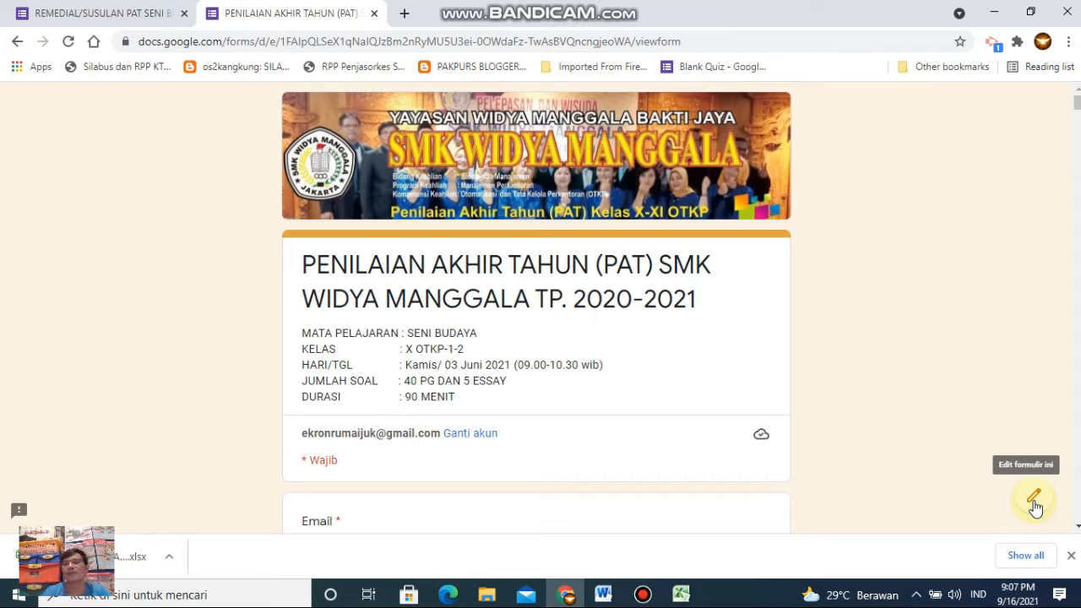
- Open the SENI BUDAYA exam form for editing and review the summary of its responses
left_click(1034, 501)
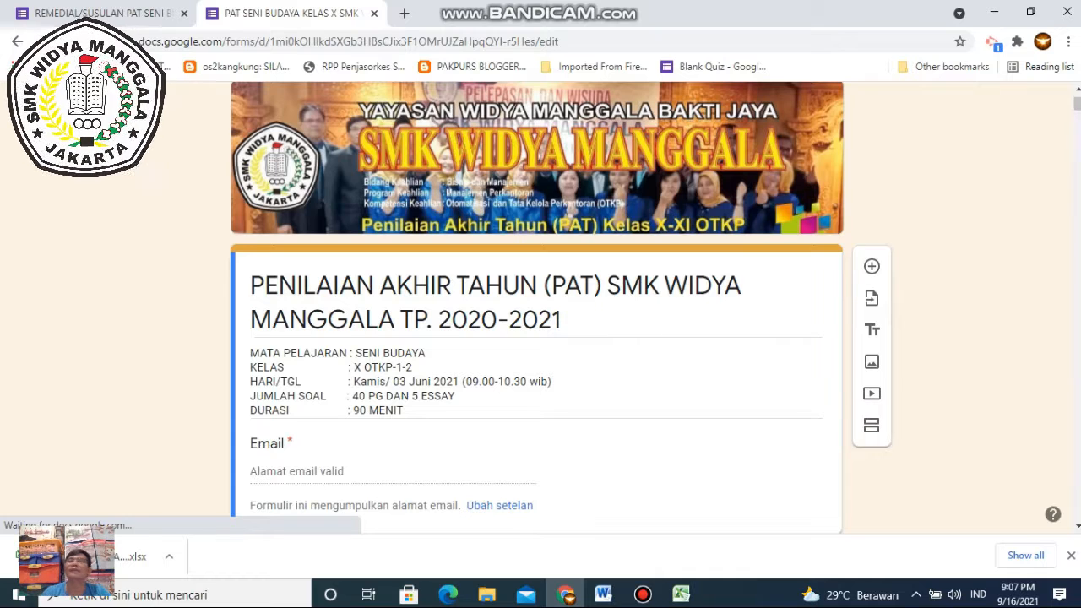
scroll(1078, 103, "up", 2)
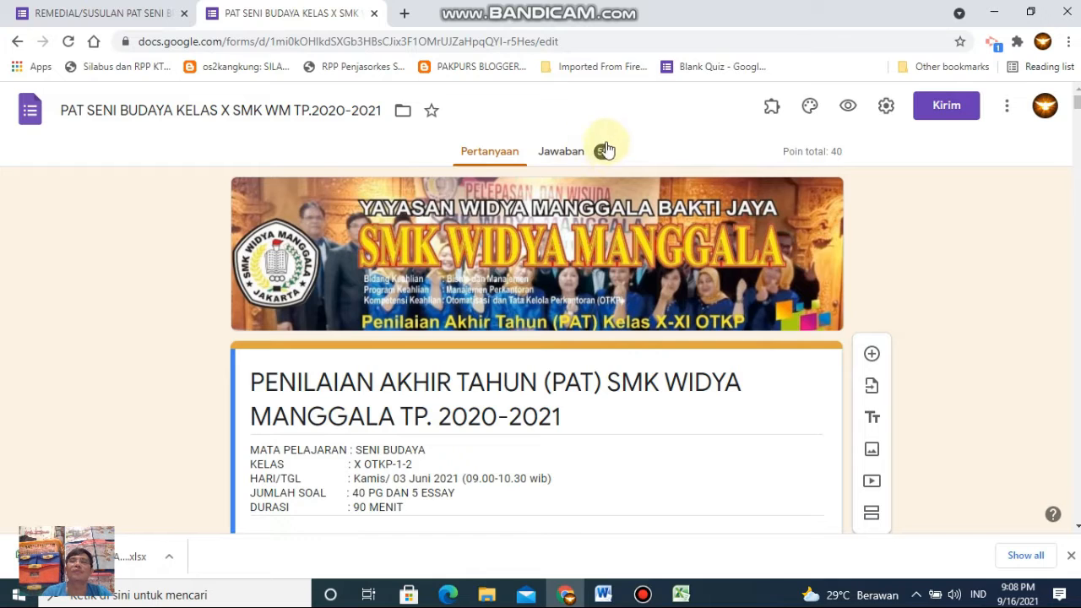
left_click(580, 158)
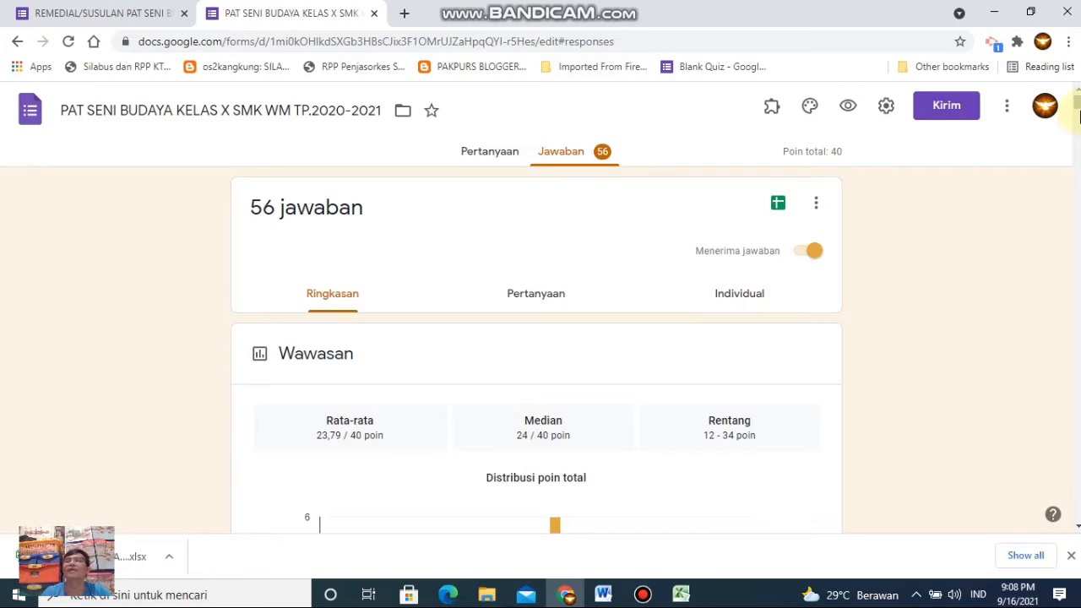
scroll(1078, 115, "down", 4)
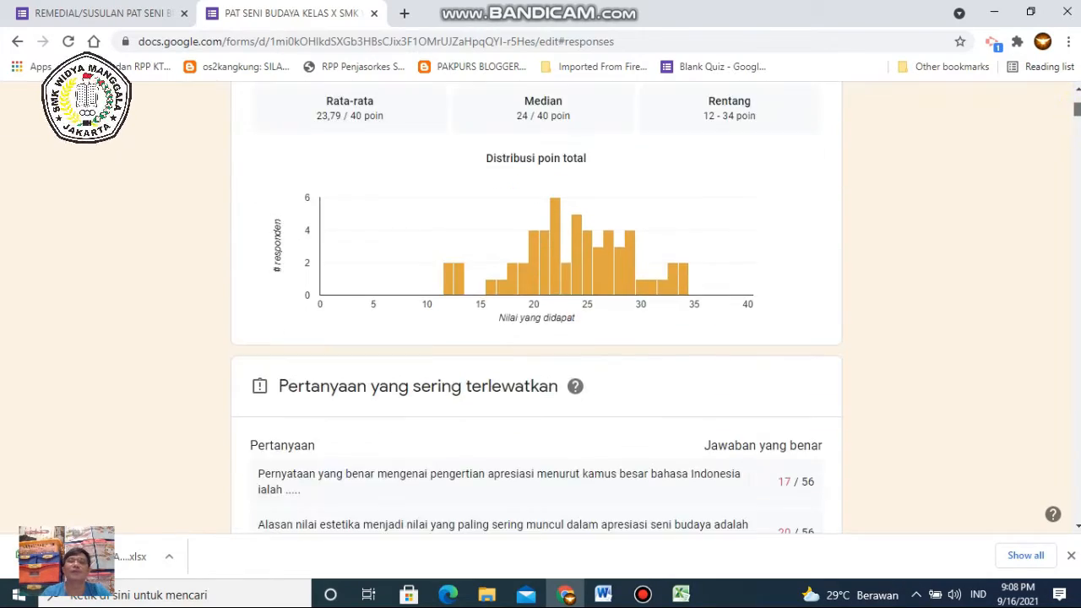
scroll(537, 338, "down", 12)
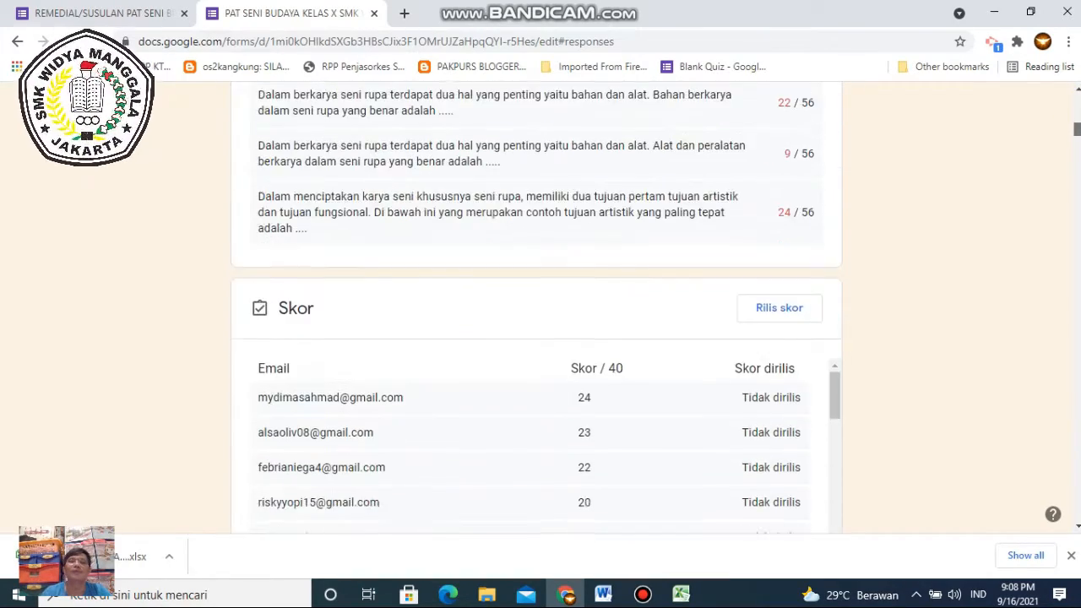
left_click_drag(1078, 129, 1078, 102)
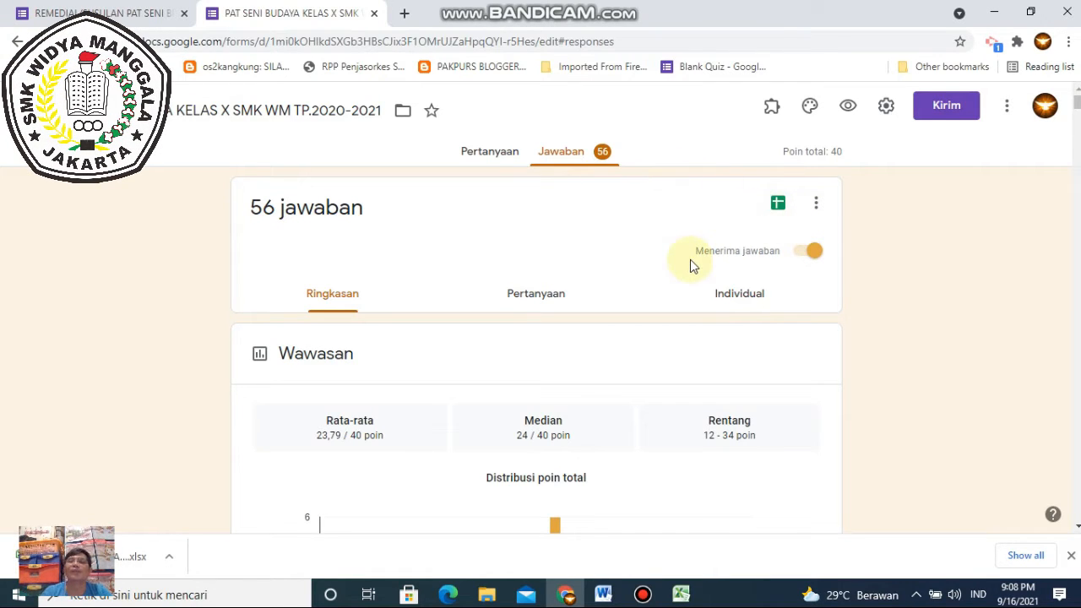
- Open the form's linked response spreadsheet and download it as a Microsoft Excel (.xlsx) file
left_click(779, 206)
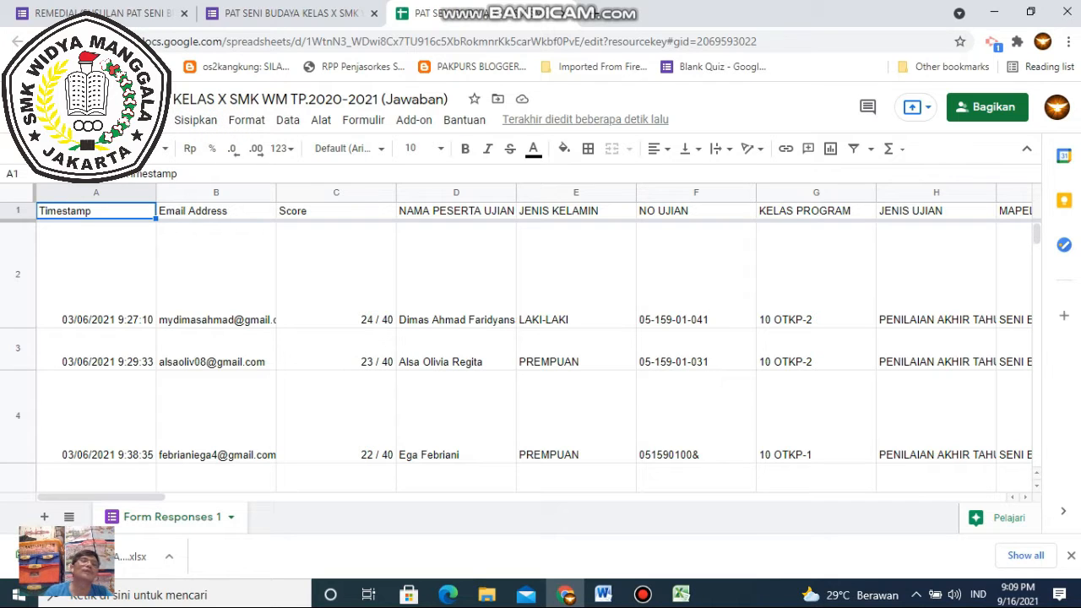
left_click(66, 120)
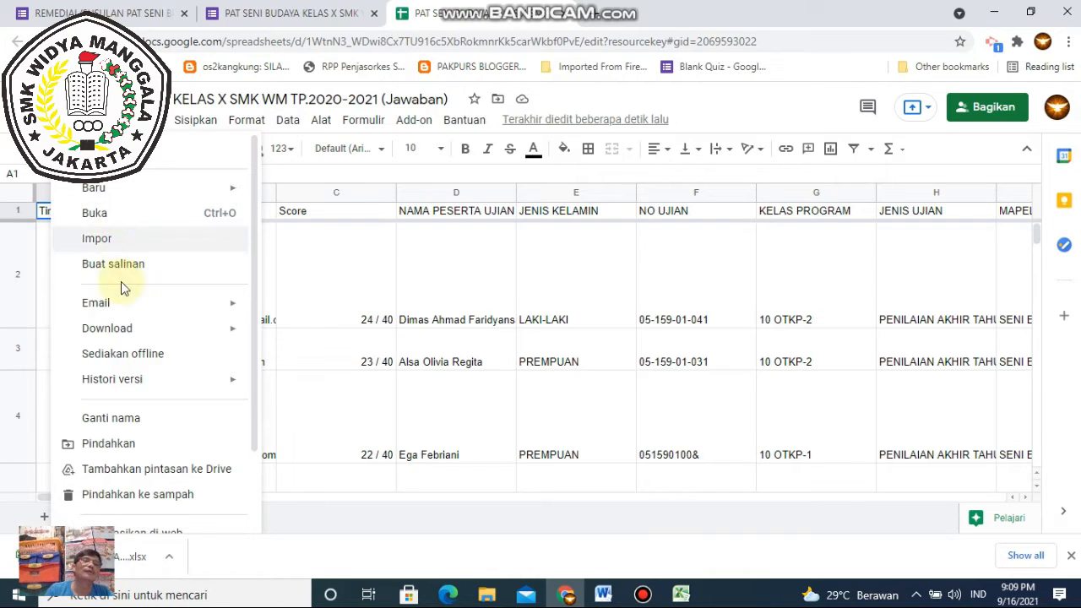
mouse_move(125, 332)
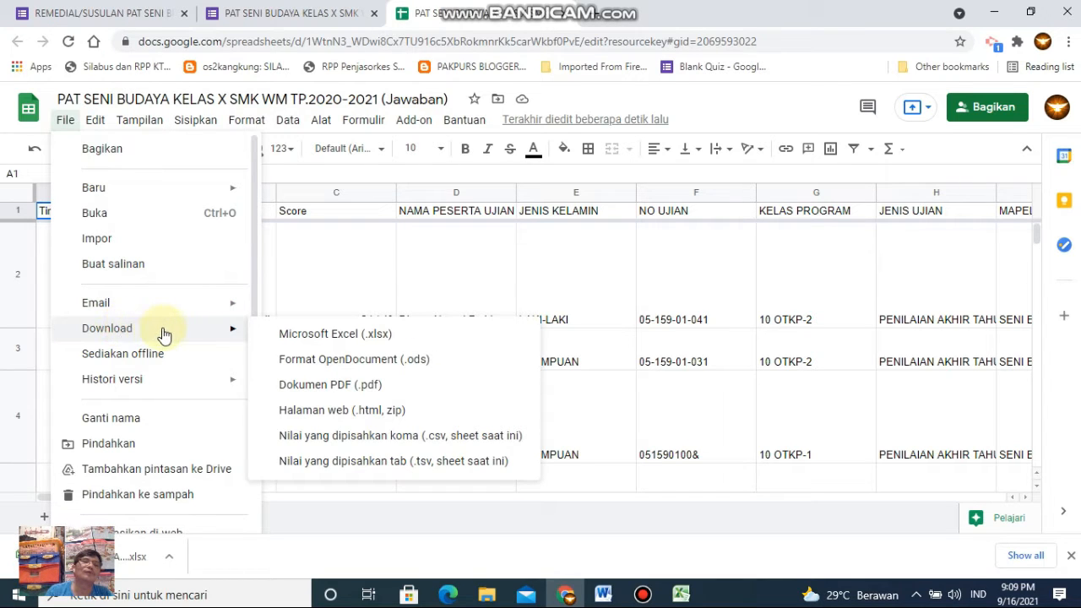
left_click(317, 337)
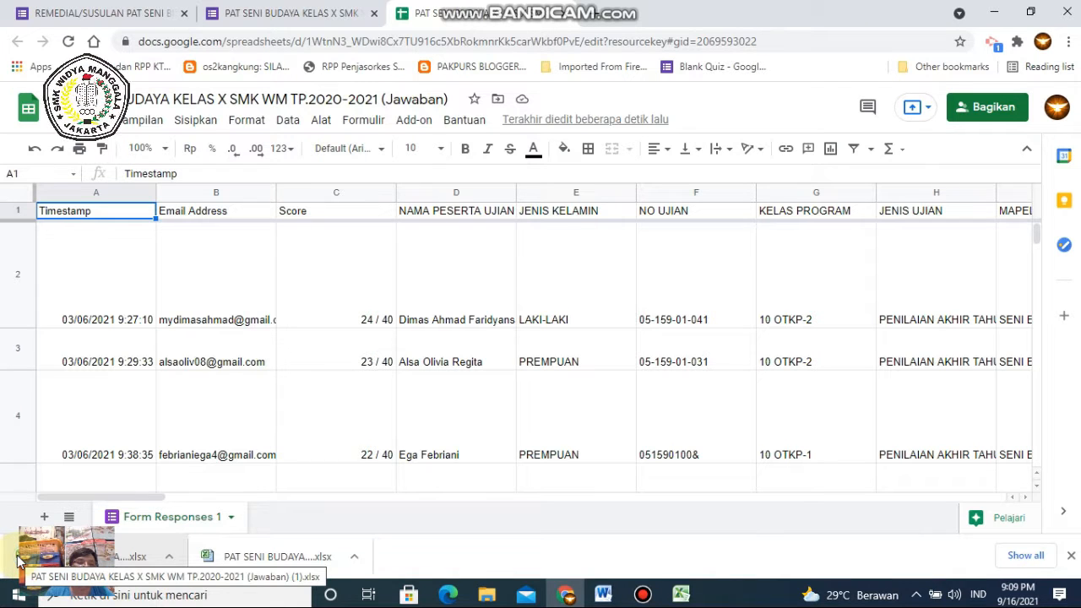
- Show the downloaded response file in its folder, open it in Excel and enable editing
left_click(170, 559)
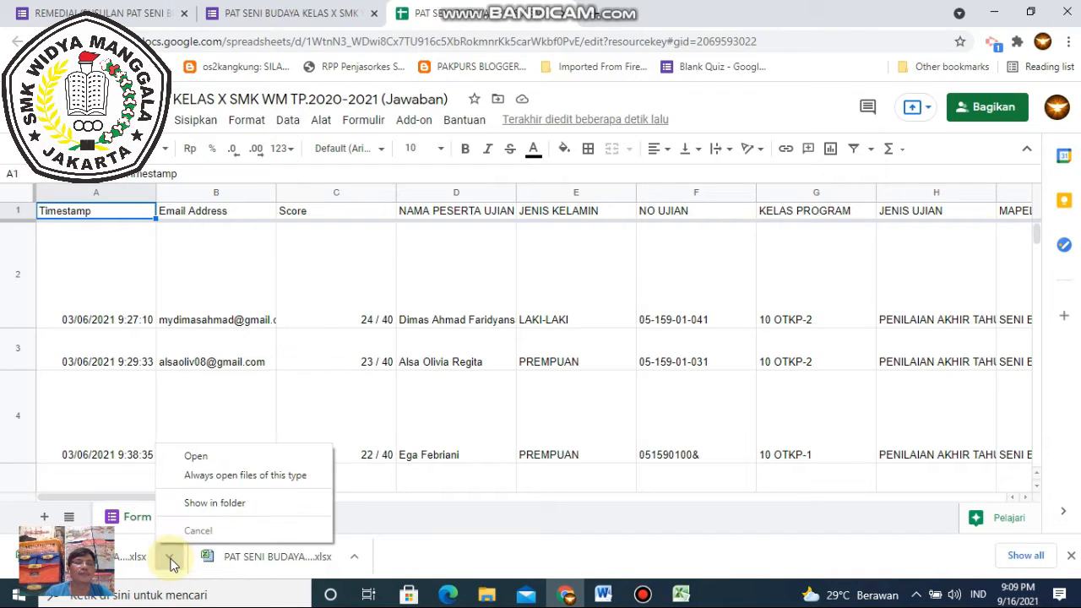
left_click(215, 504)
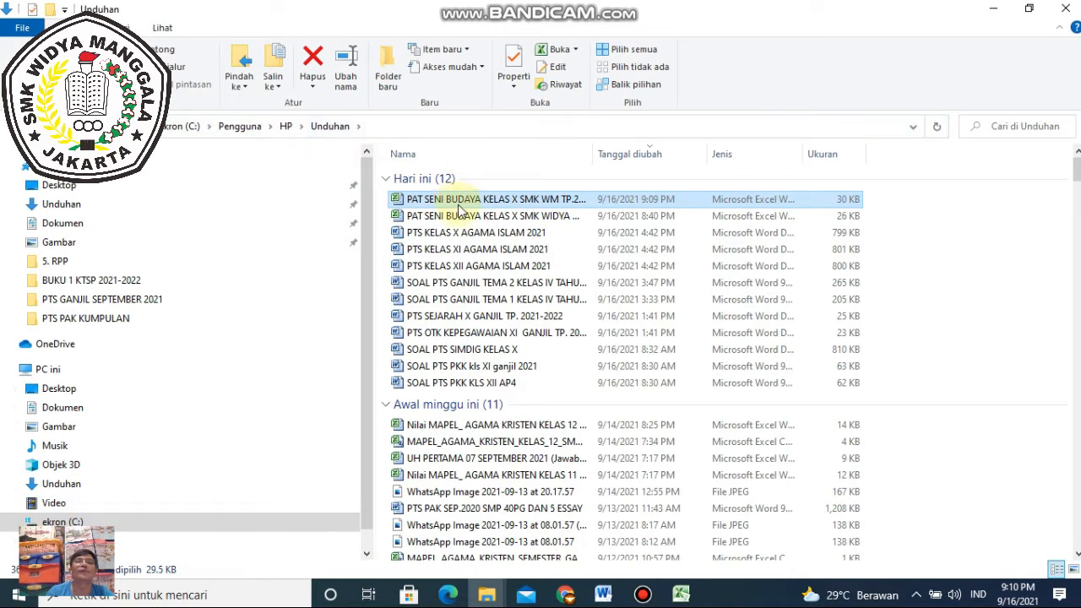
double_click(512, 203)
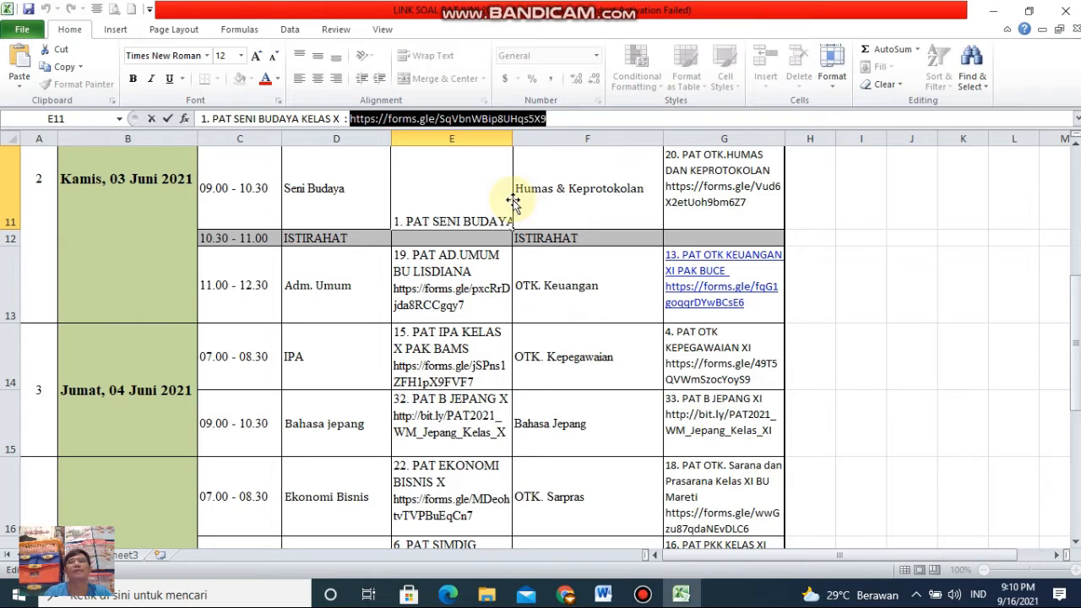
left_click(824, 292)
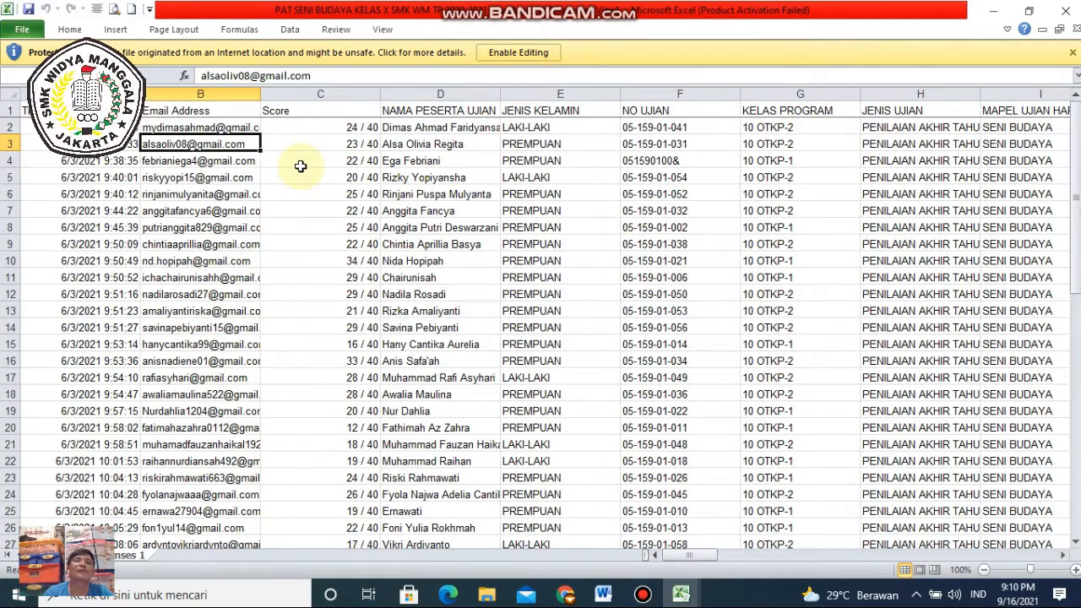
left_click(522, 54)
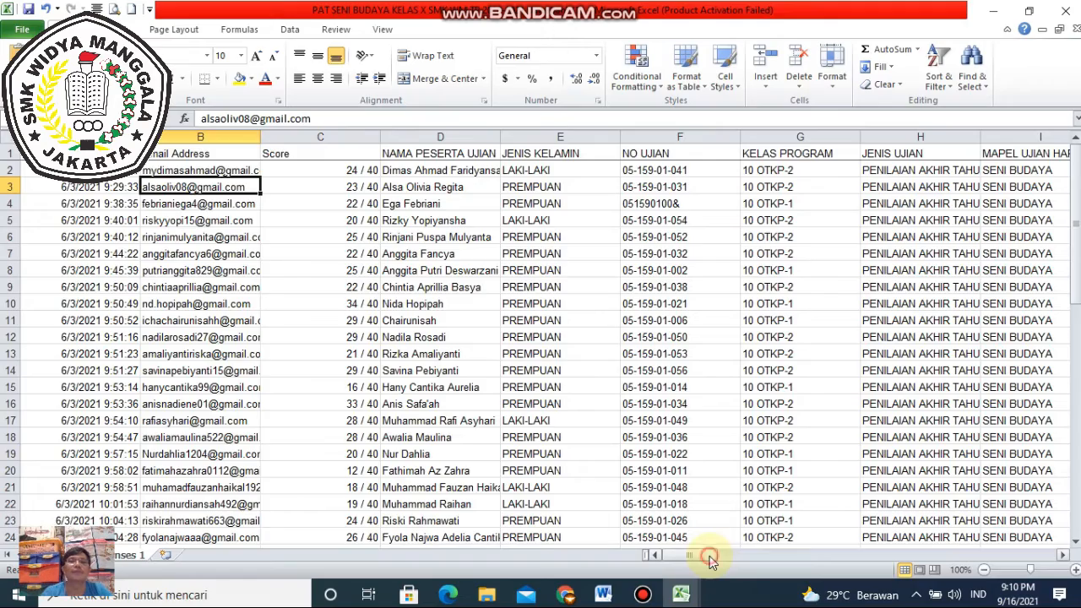
- Examine the response columns and the underlying values of the first scores in the Score column
mouse_move(709, 555)
left_mouse_down()
mouse_move(721, 557)
mouse_move(707, 557)
left_mouse_up()
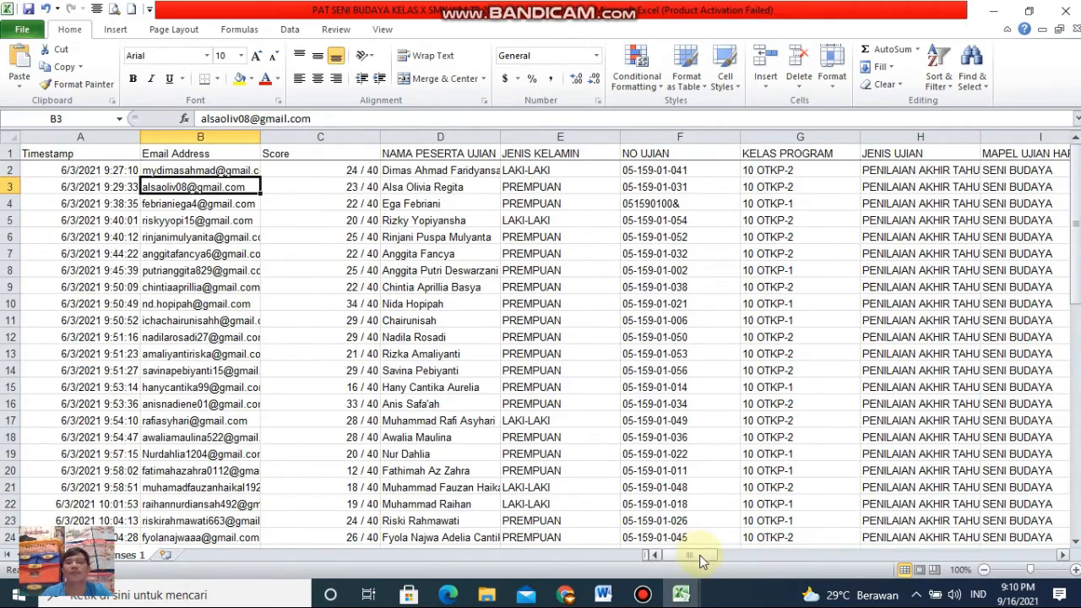
left_click_drag(706, 555, 710, 556)
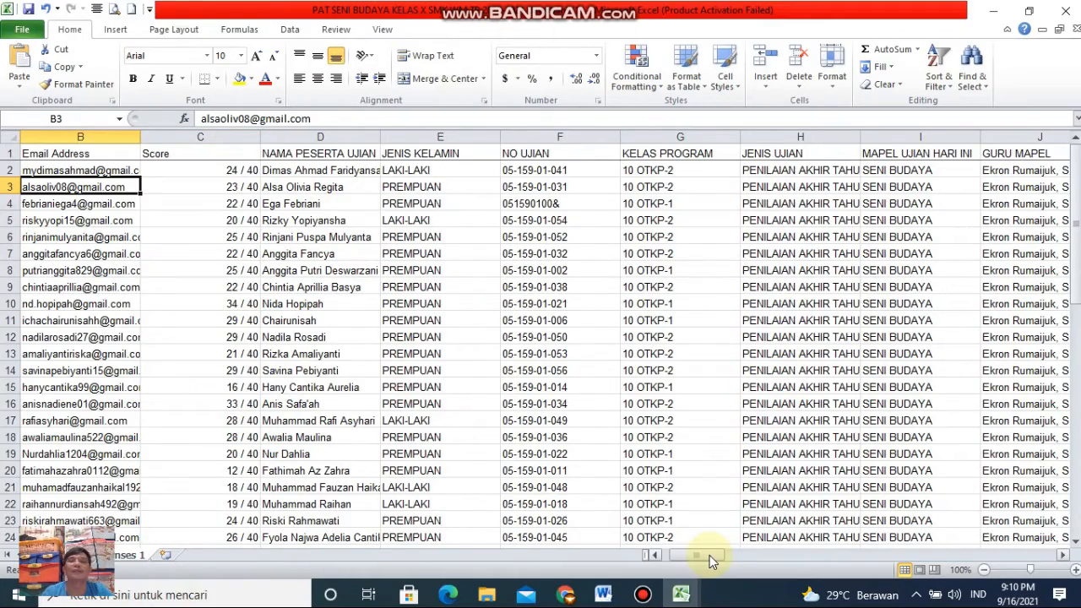
mouse_move(709, 555)
left_mouse_down()
mouse_move(732, 552)
mouse_move(698, 557)
left_mouse_up()
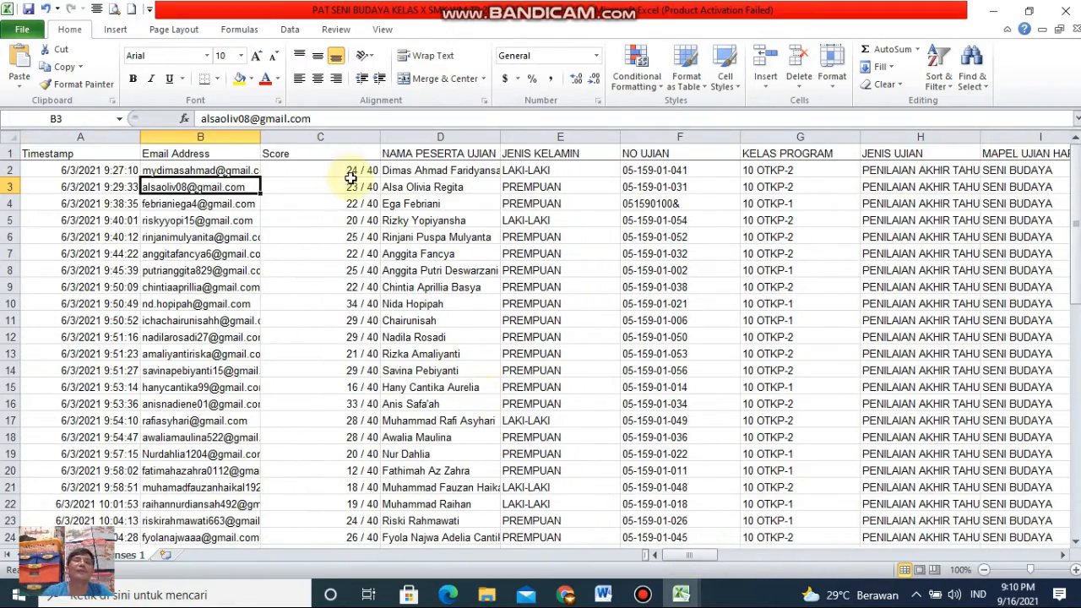
left_click(348, 172)
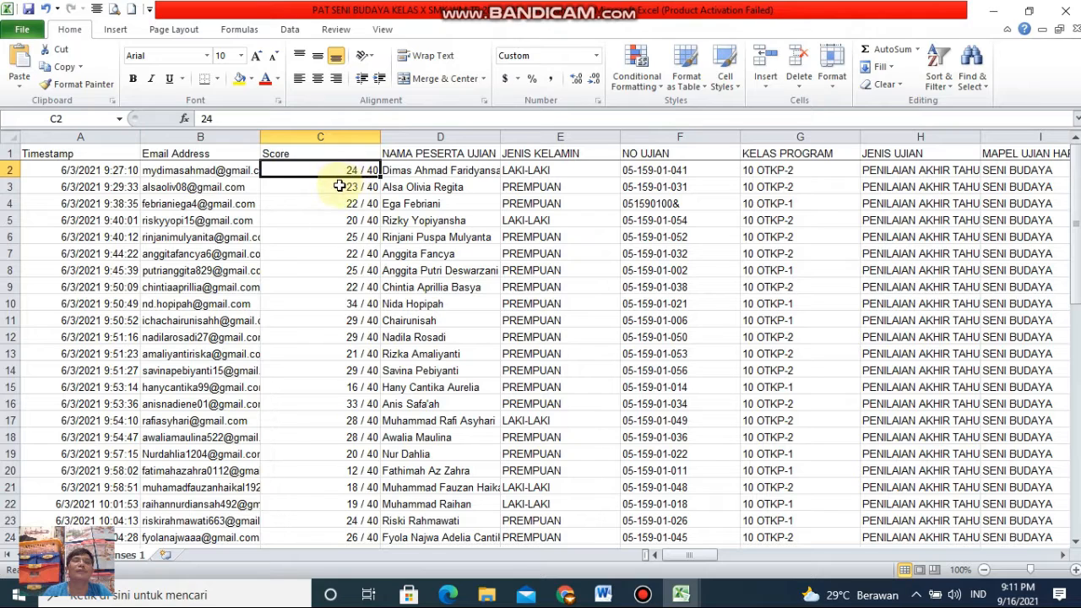
key("Down")
left_click(350, 171)
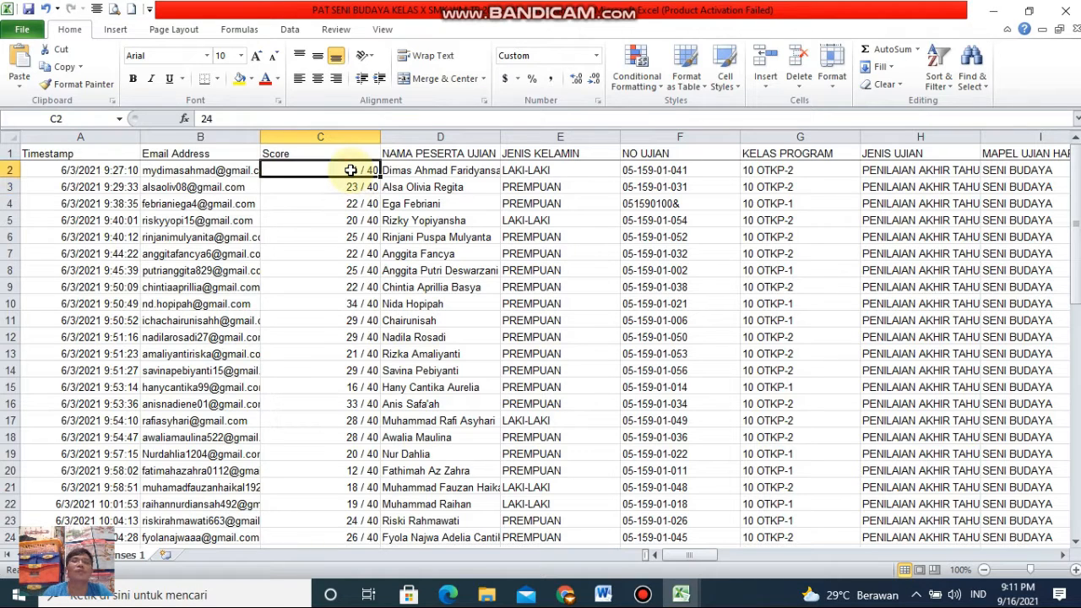
left_click(348, 171)
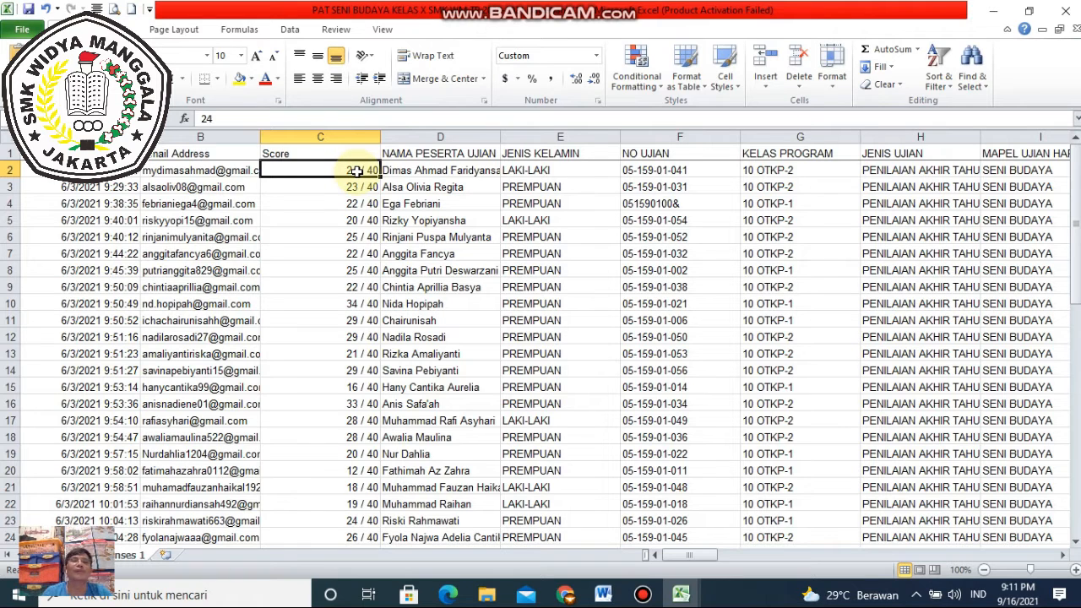
left_click(353, 190)
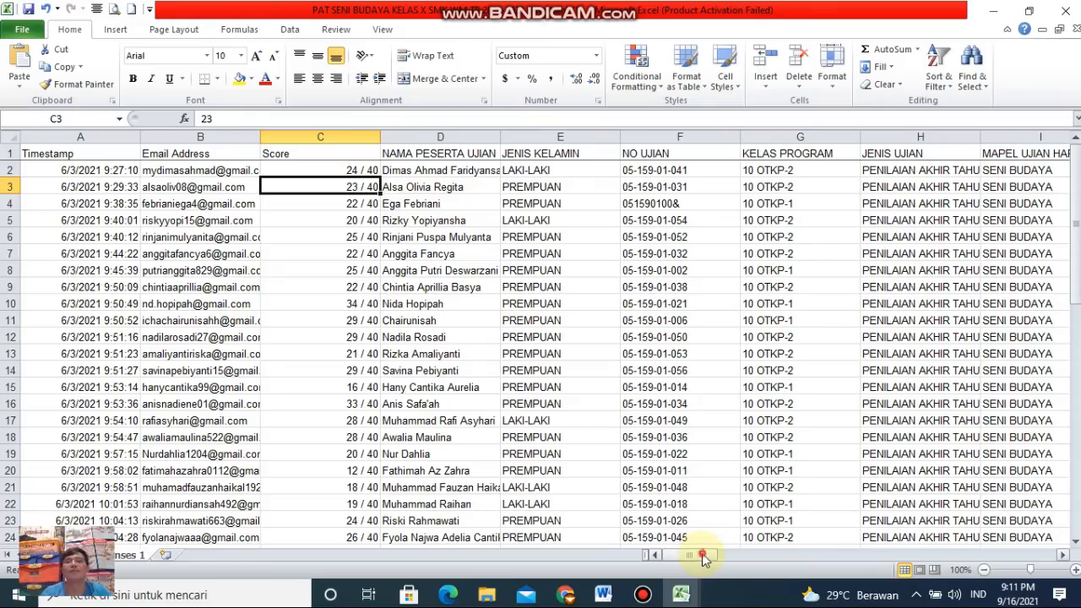
left_click_drag(702, 553, 675, 550)
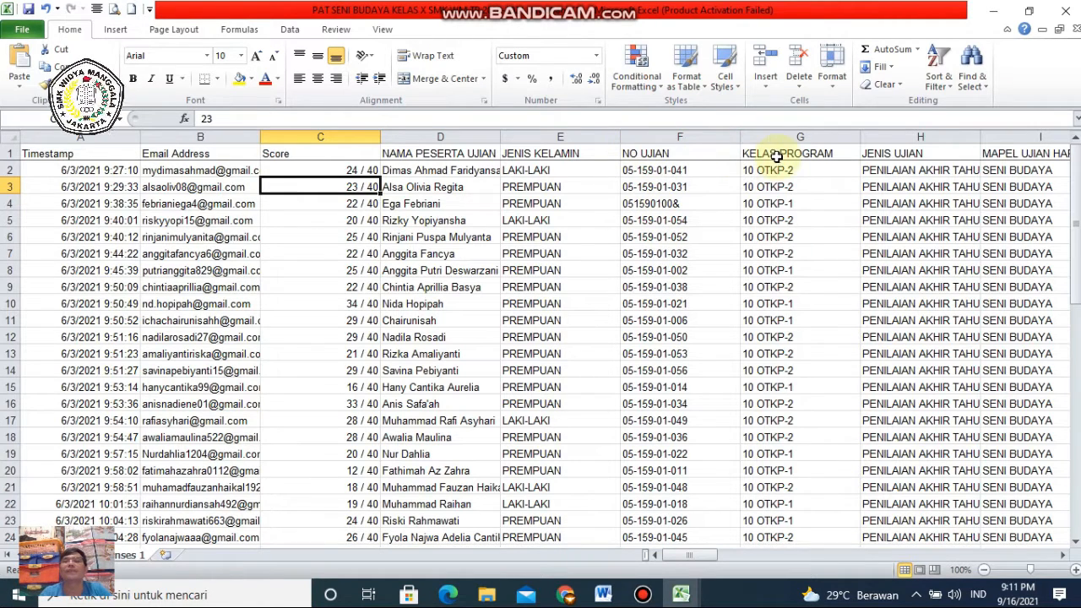
- Delete columns H to AY, from JENIS UJIAN through the last multiple-choice question
left_click(869, 135)
left_click_drag(869, 135, 823, 196)
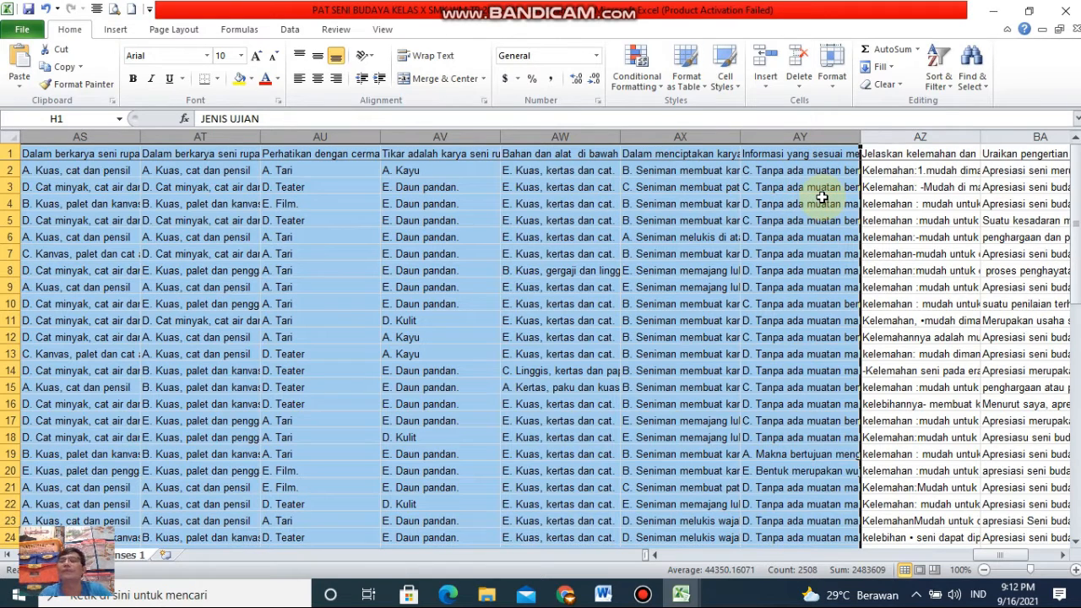
right_click(572, 134)
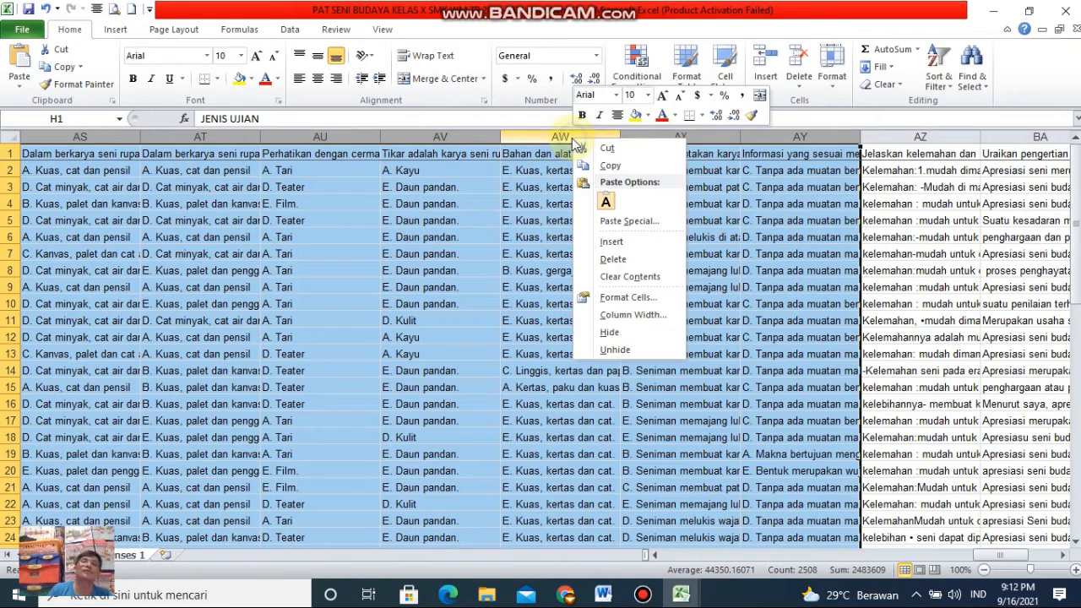
left_click(614, 259)
left_click(451, 246)
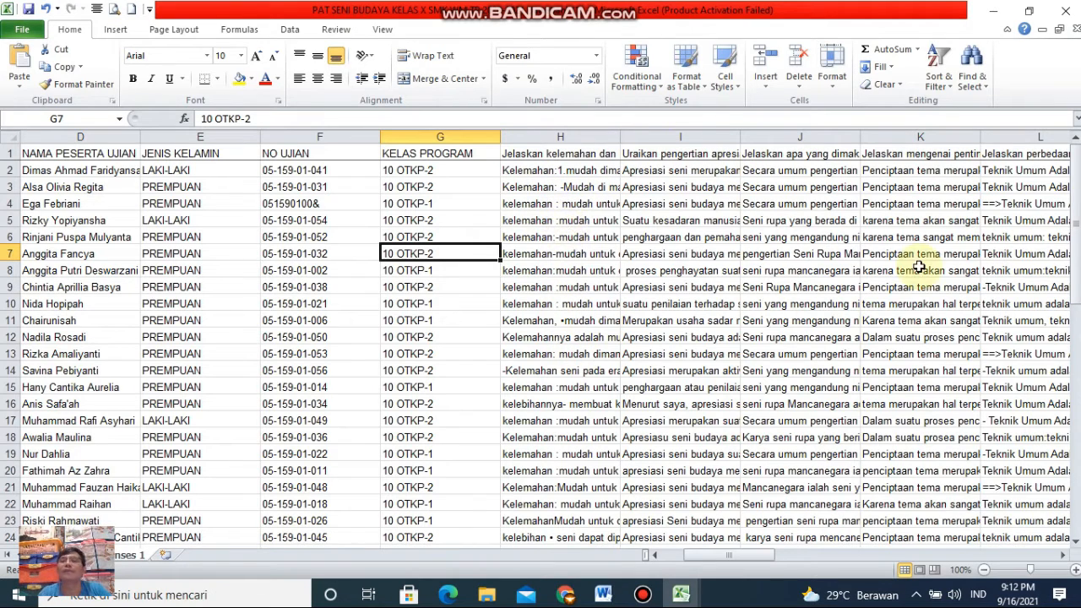
- Insert an empty column between KELAS PROGRAM and the first essay question, and narrow it to about half its width
mouse_move(750, 557)
left_mouse_down()
mouse_move(870, 562)
mouse_move(746, 555)
left_mouse_up()
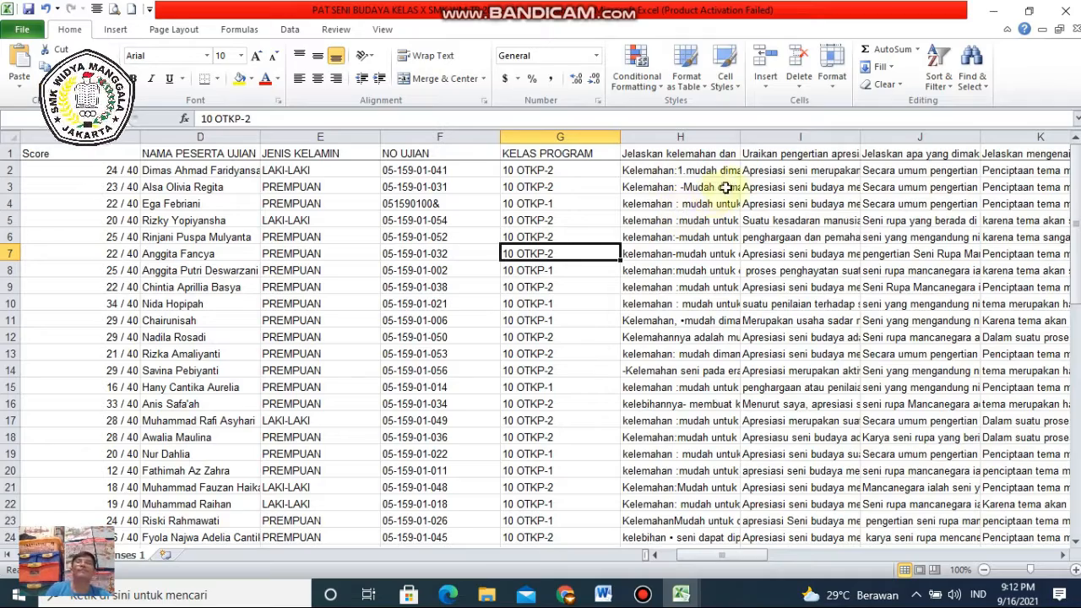
left_click(637, 136)
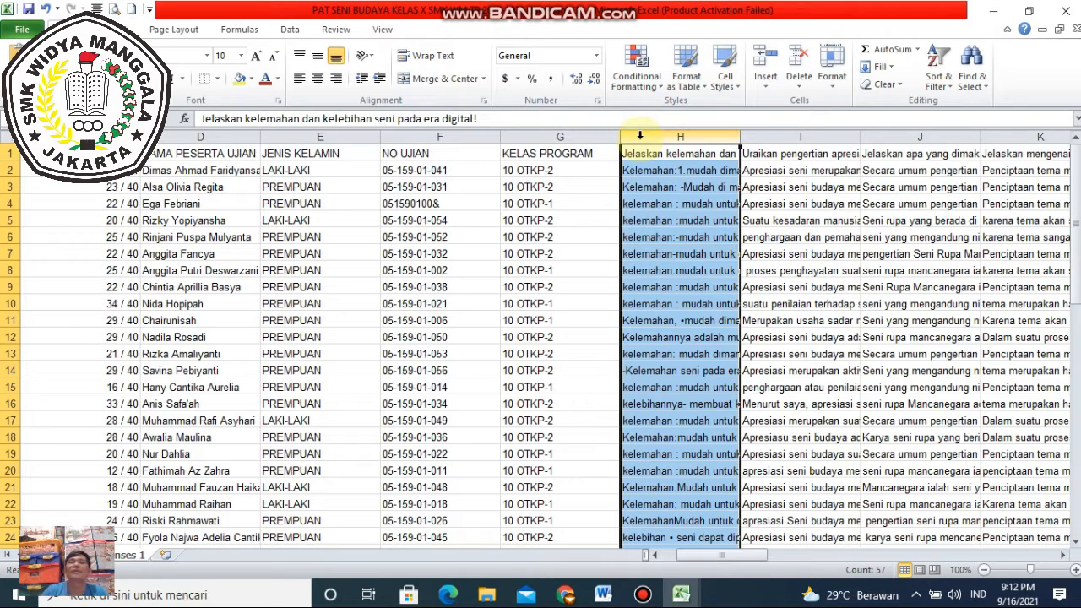
right_click(640, 138)
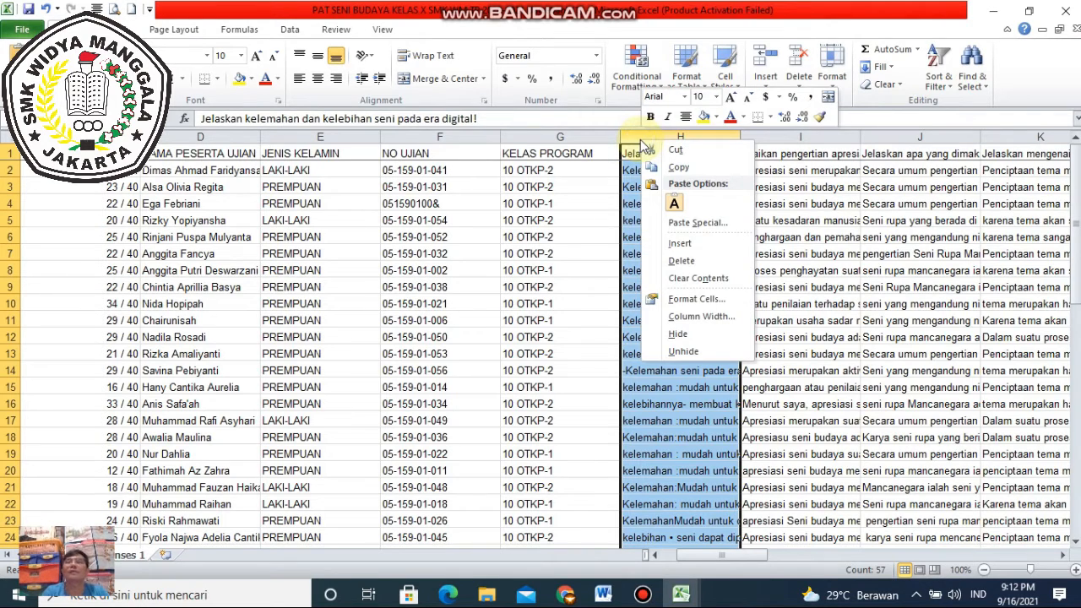
left_click(676, 243)
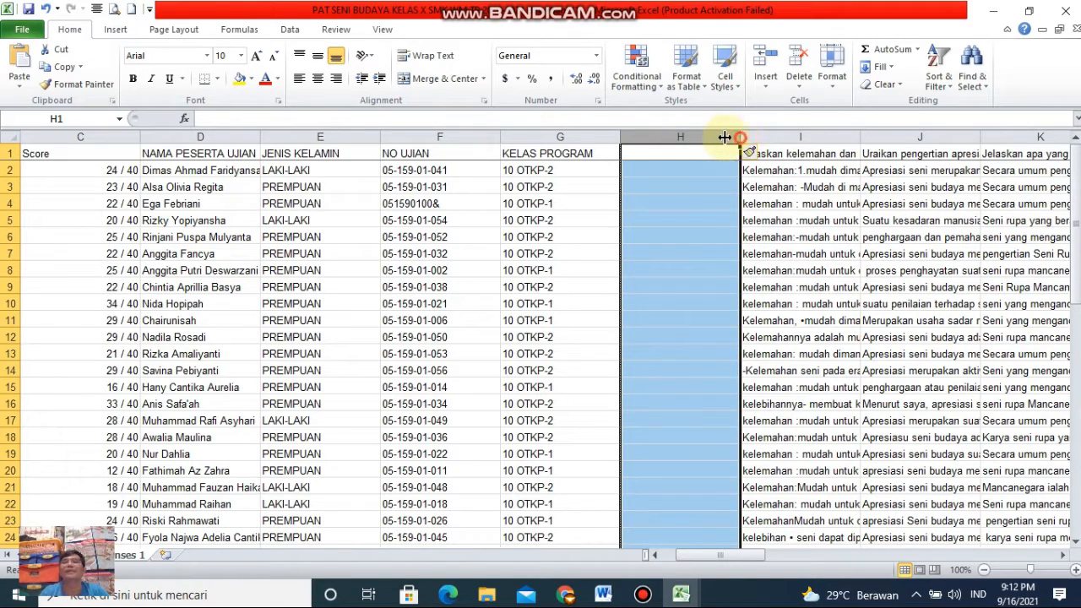
left_click_drag(738, 138, 686, 138)
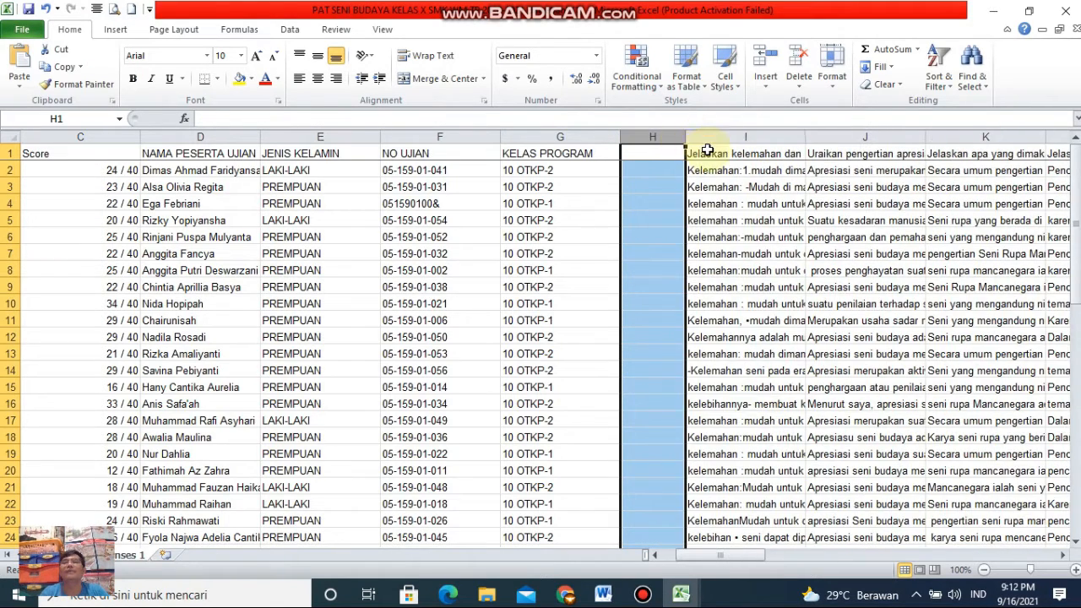
- Insert a second empty column directly after KELAS PROGRAM and make it slightly narrower
right_click(663, 136)
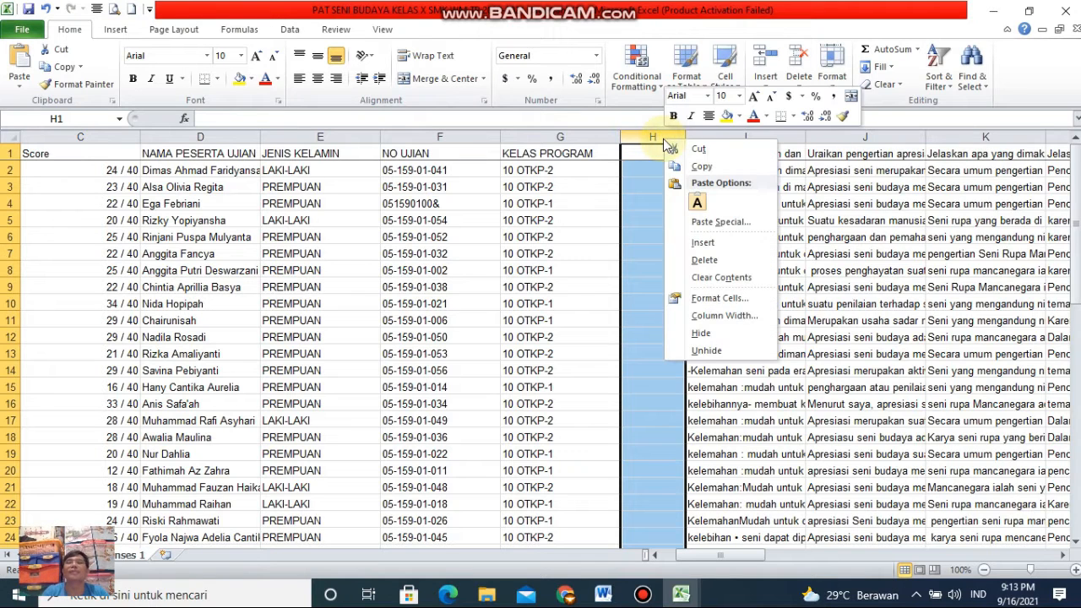
left_click(705, 245)
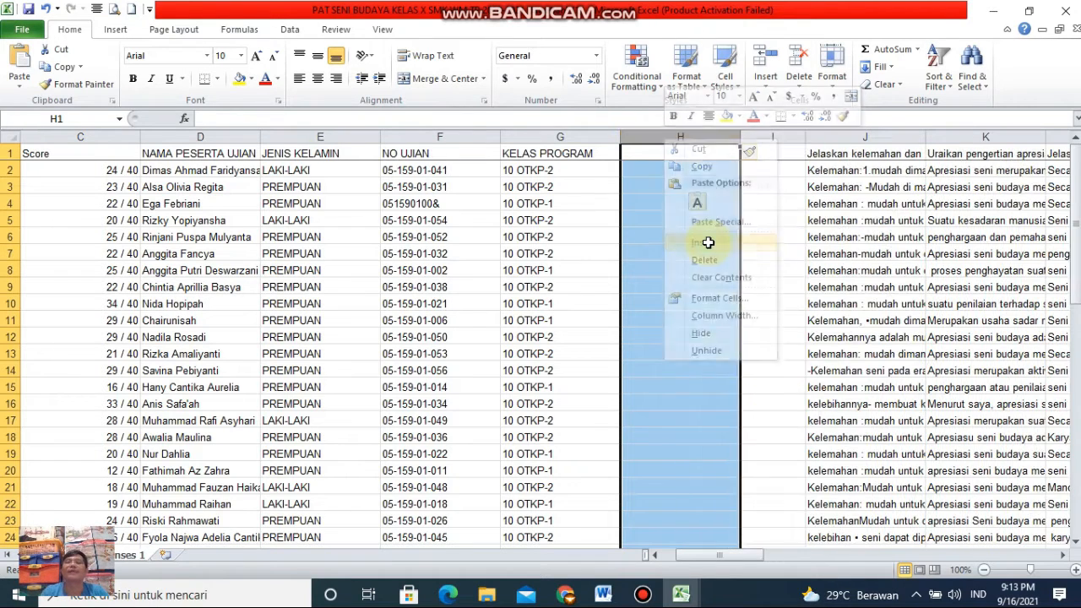
left_click(645, 154)
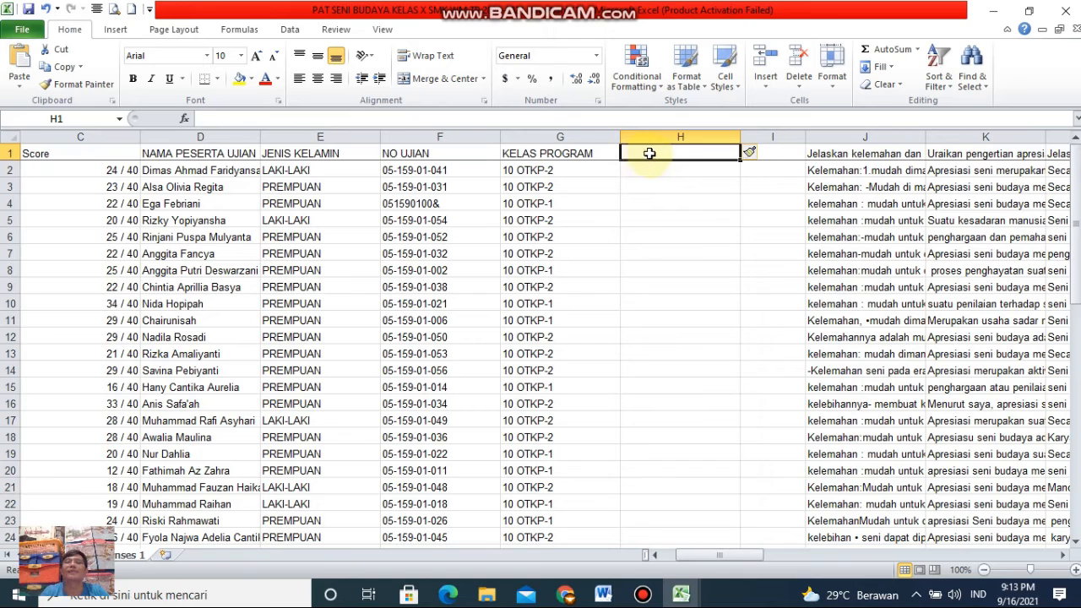
left_click_drag(740, 138, 713, 136)
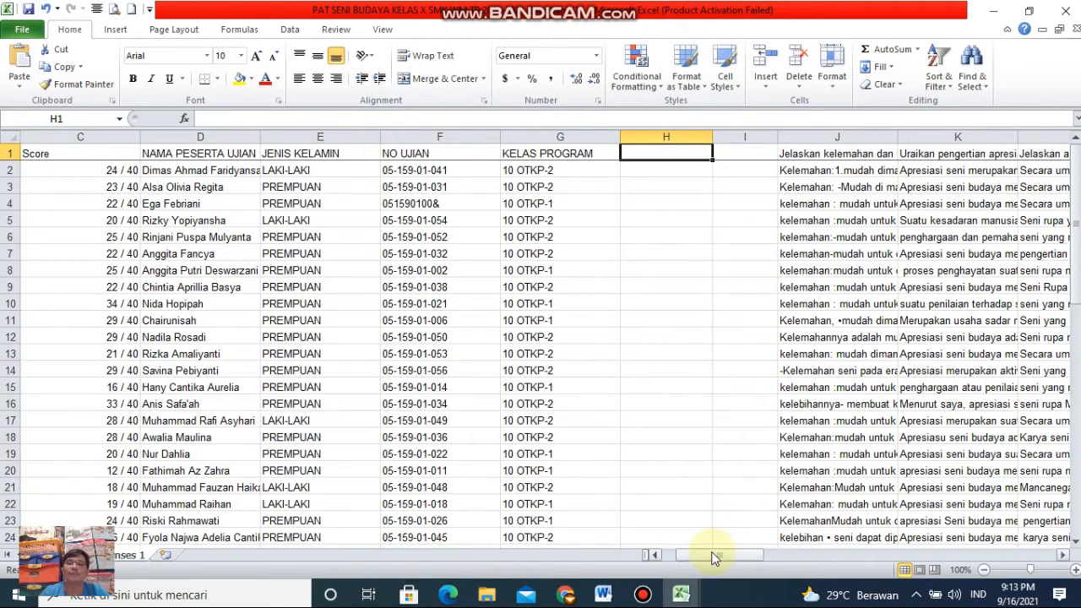
- Narrow the Score column to fit its scores and make the Timestamp column slightly narrower
left_click_drag(717, 556, 659, 556)
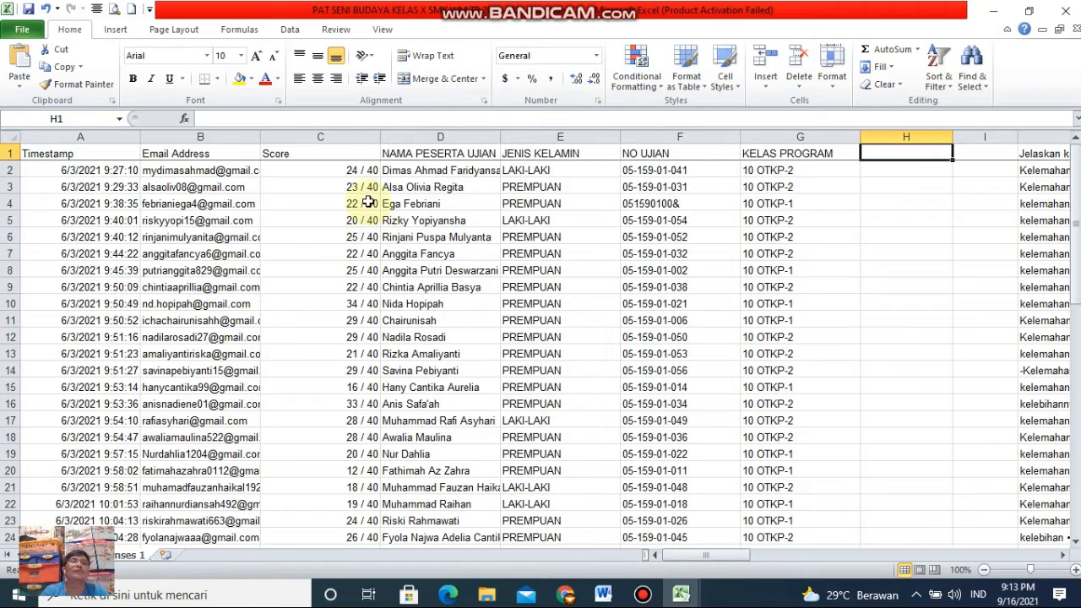
left_click_drag(380, 138, 305, 136)
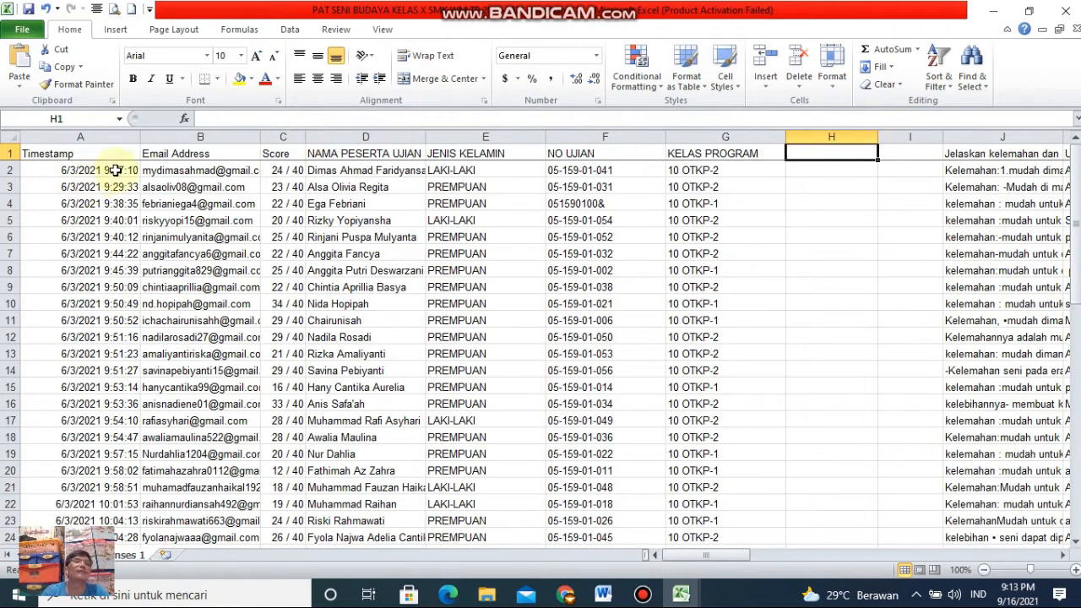
left_click_drag(142, 137, 108, 136)
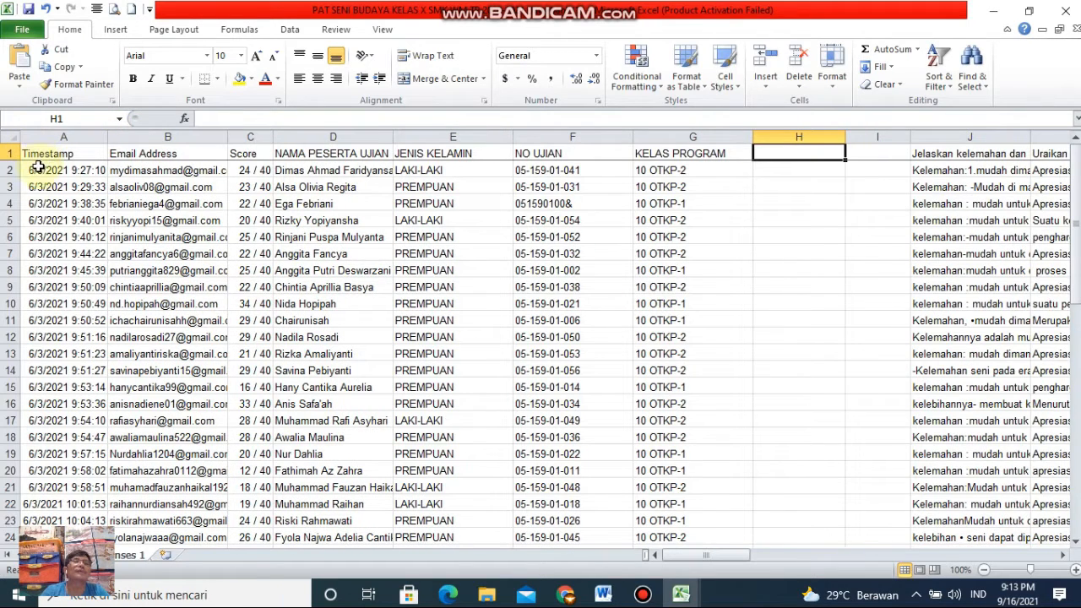
- Apply all borders to the response range A2:I57, including the two empty columns
left_click_drag(38, 168, 898, 507)
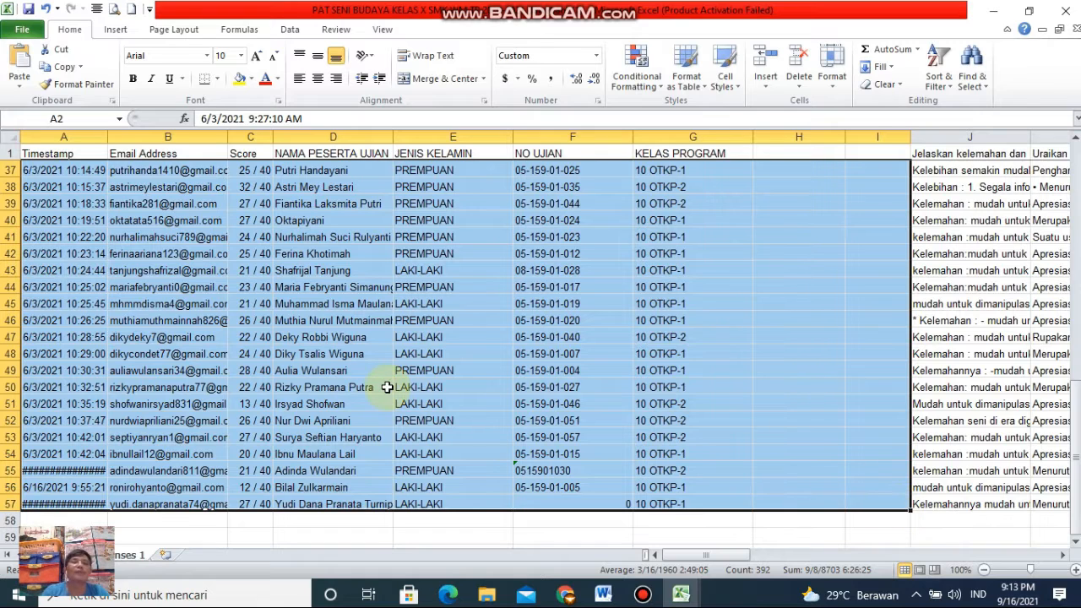
left_click(218, 82)
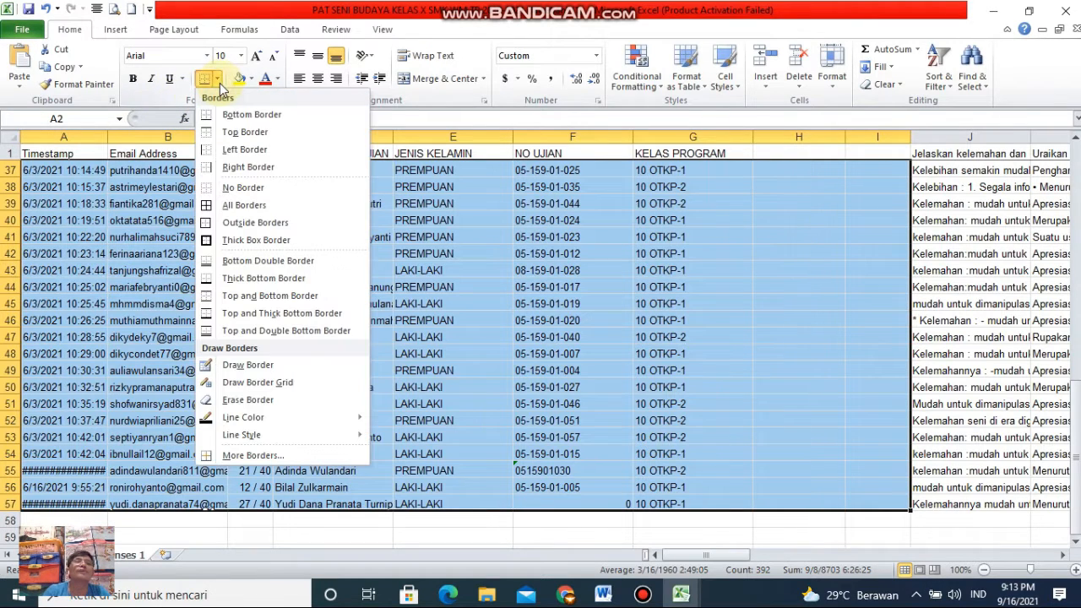
left_click(242, 209)
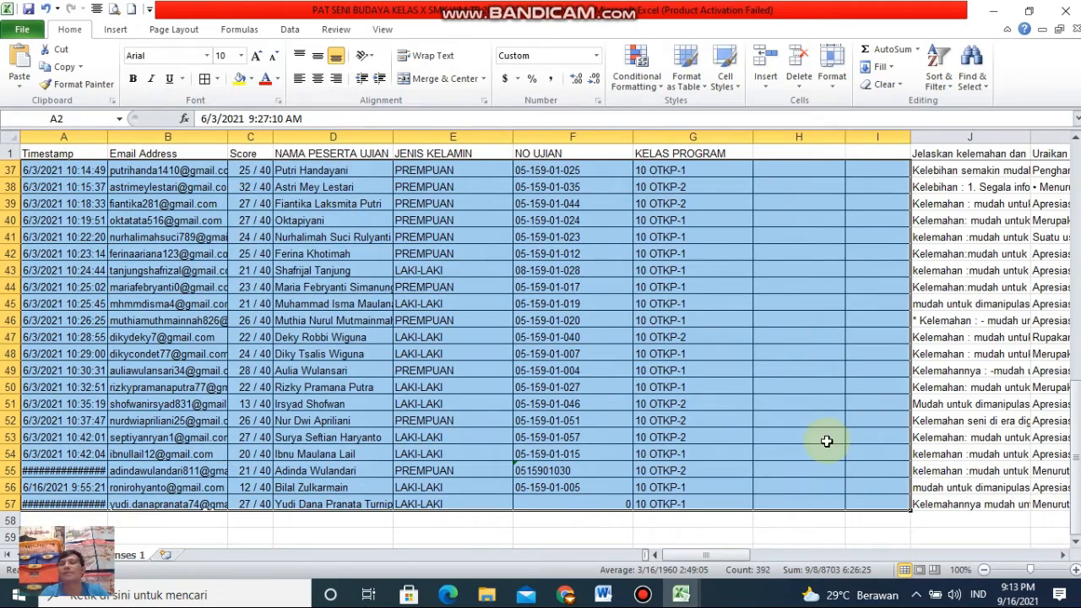
- Enter the headers NILAI PG in H1 and NILAI ESSay in I1 for the two empty columns
left_click_drag(1077, 467, 1066, 156)
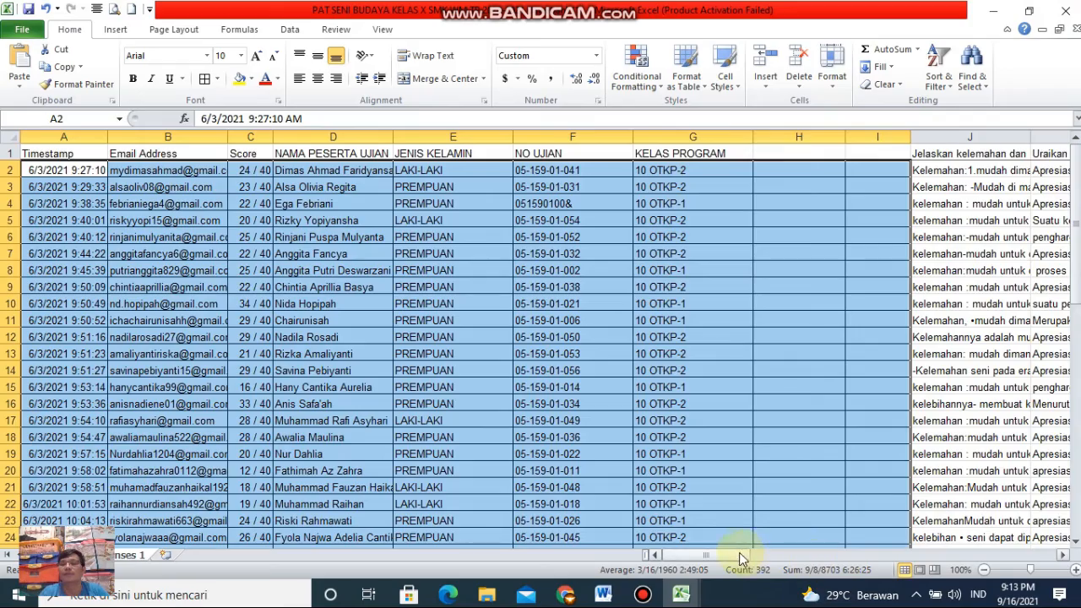
mouse_move(739, 553)
left_mouse_down()
mouse_move(797, 554)
mouse_move(726, 554)
left_mouse_up()
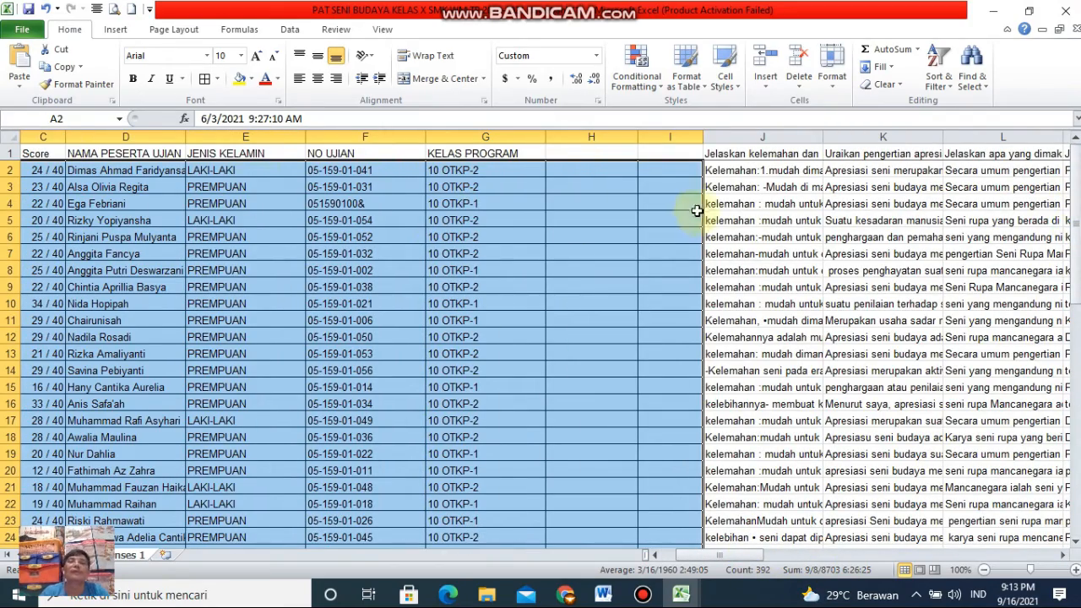
left_click(584, 153)
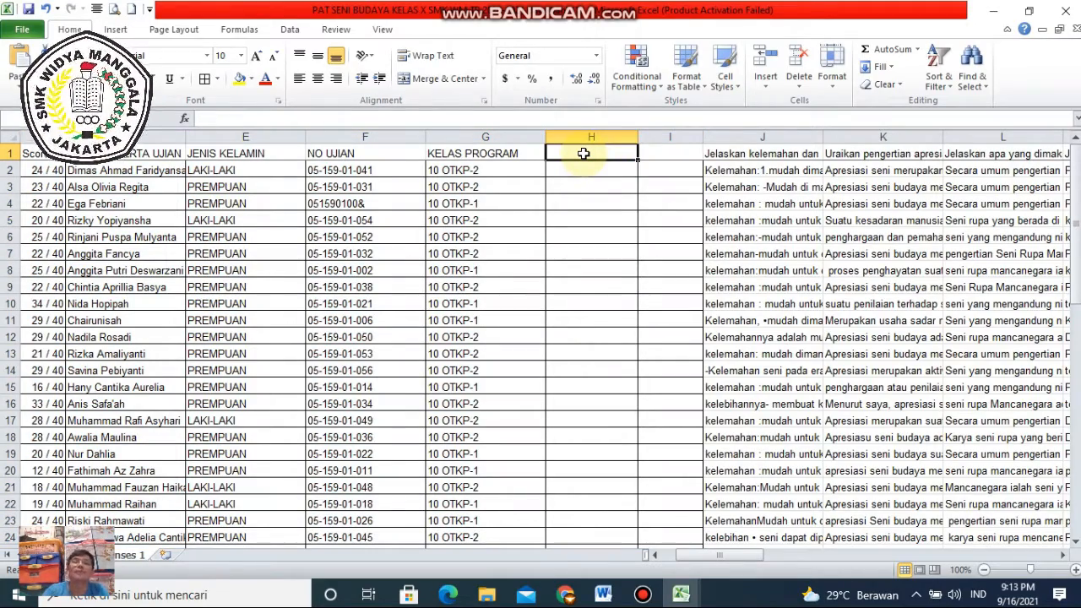
type("NILAI PG")
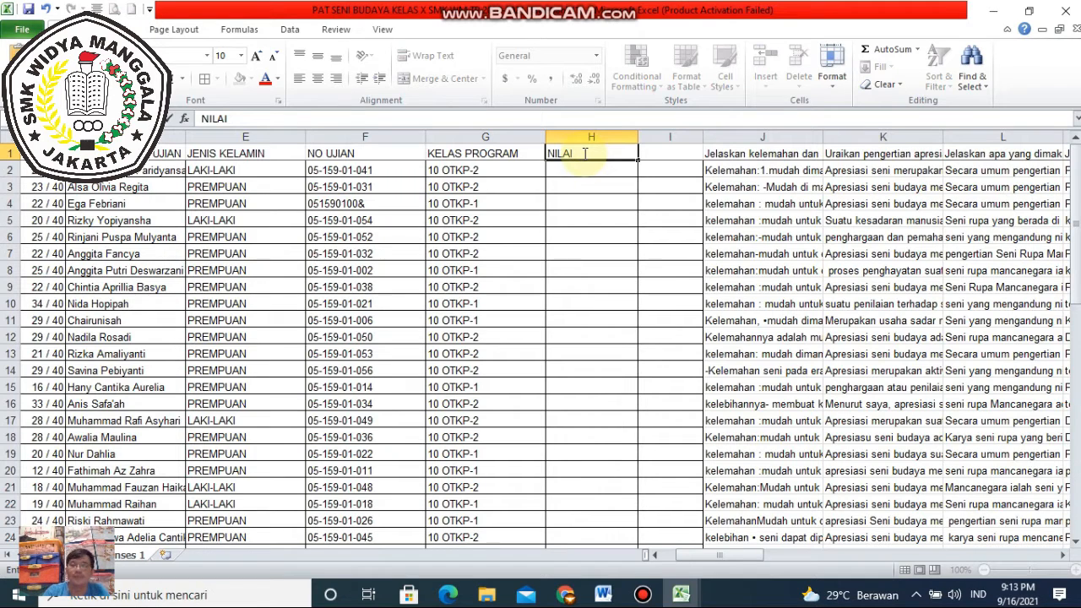
left_click(659, 153)
type("NILAI ESSay")
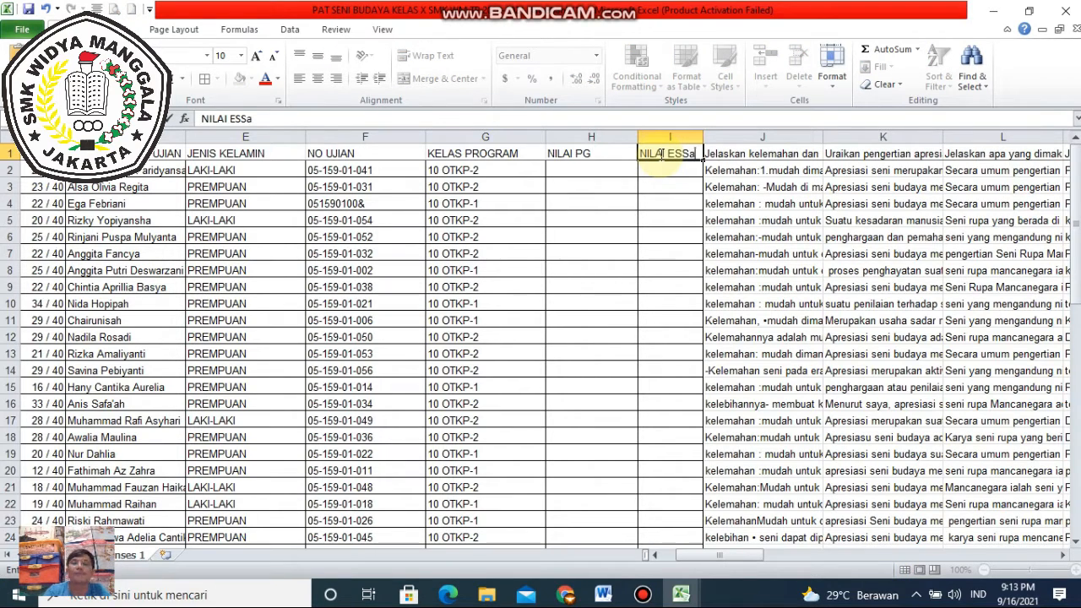
- Insert a column before the first essay question and give it the header NILAI PTS
left_click(722, 136)
right_click(722, 136)
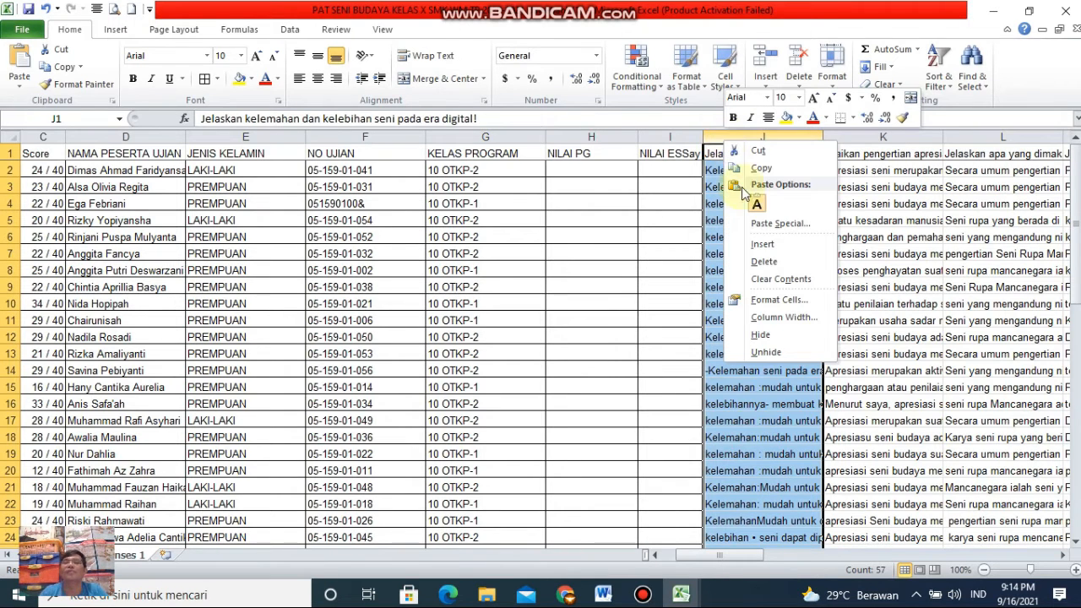
left_click(766, 245)
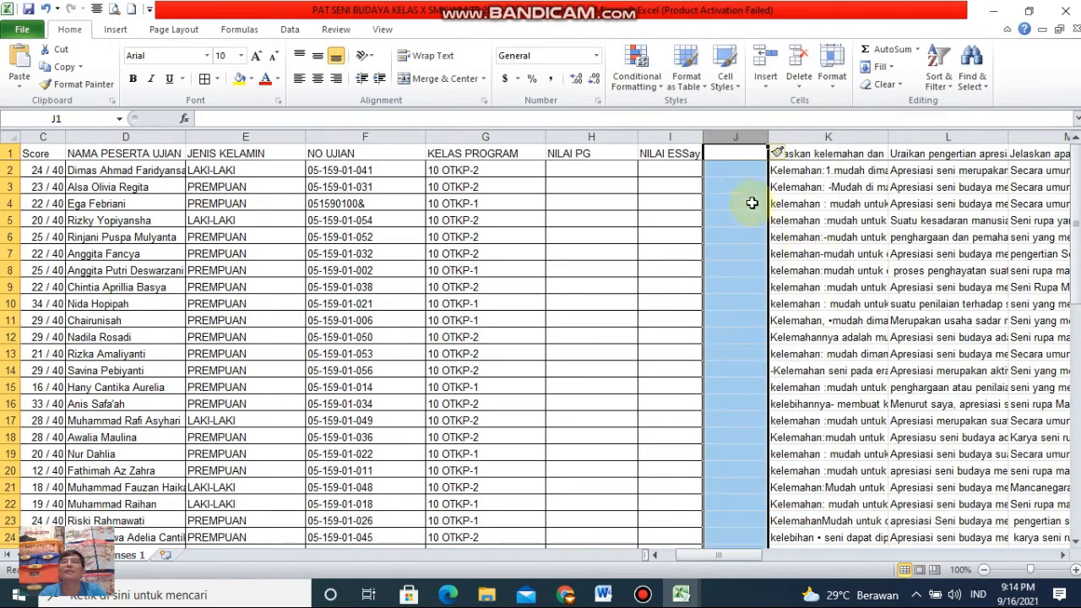
left_click(719, 155)
type("n")
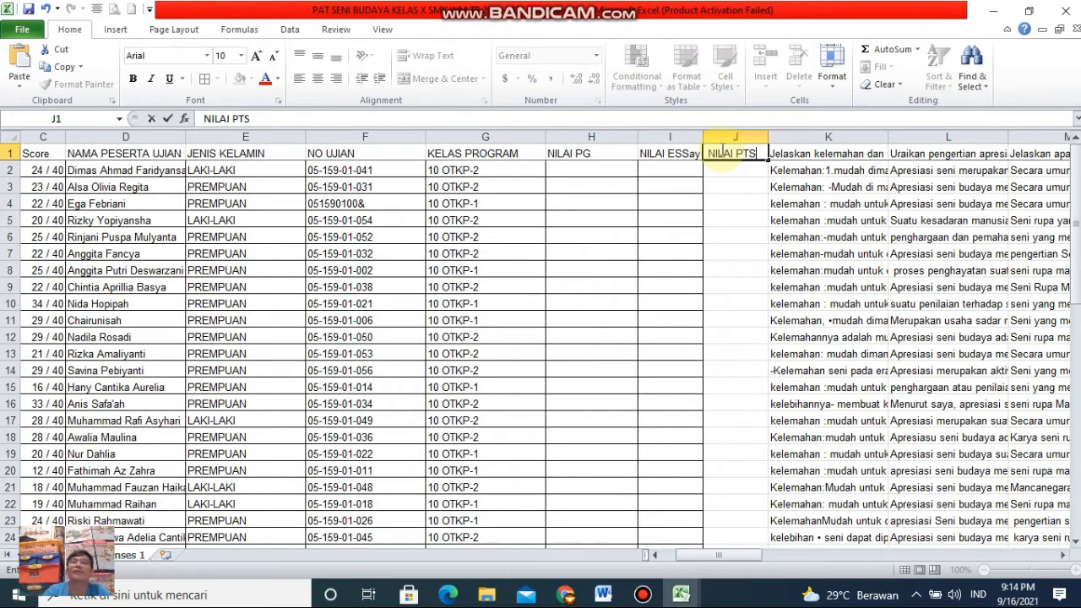
left_click(752, 267)
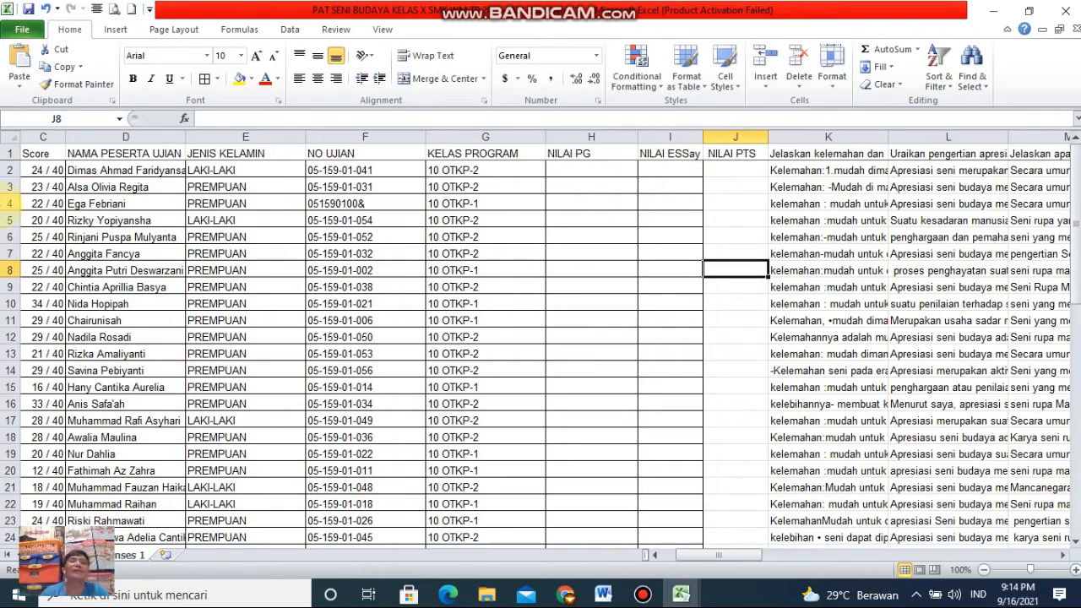
- Apply all borders to C1:J57 and fill the header cells from Score to NILAI PTS yellow
left_click_drag(46, 154, 726, 509)
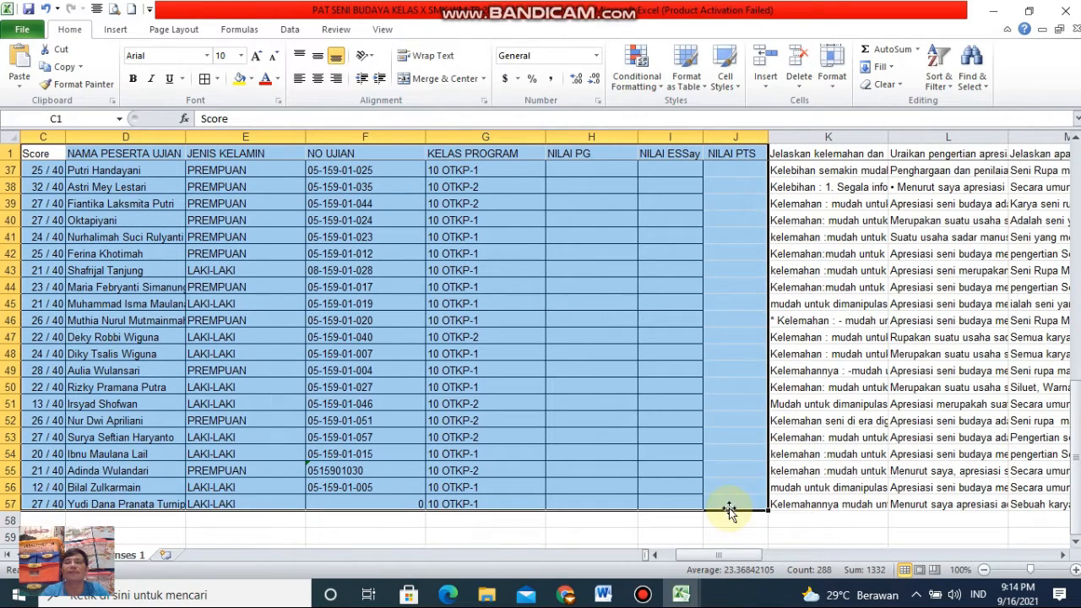
left_click(205, 79)
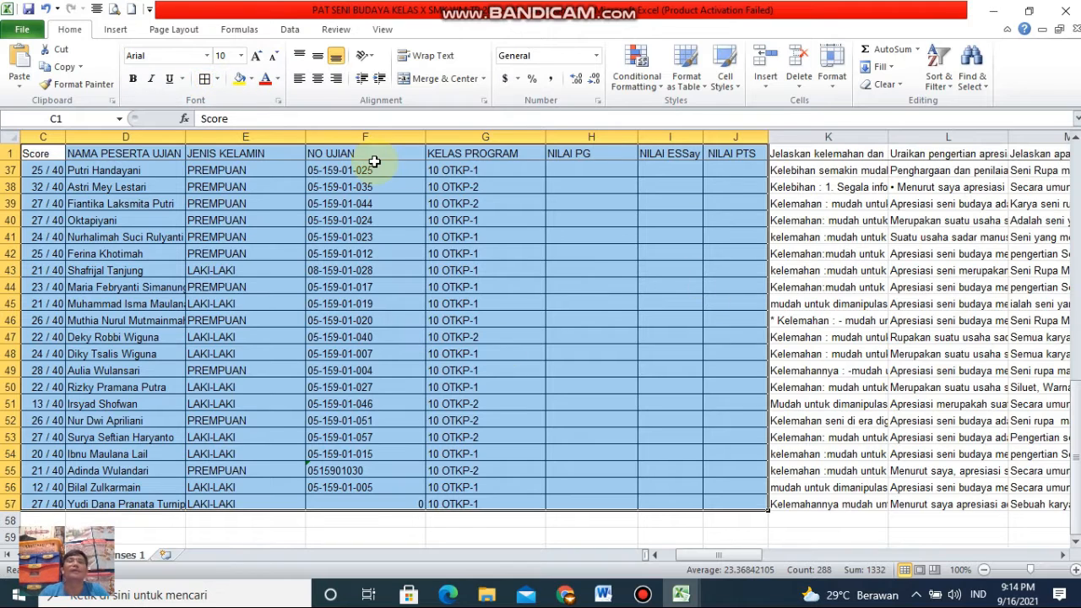
left_click_drag(48, 153, 736, 153)
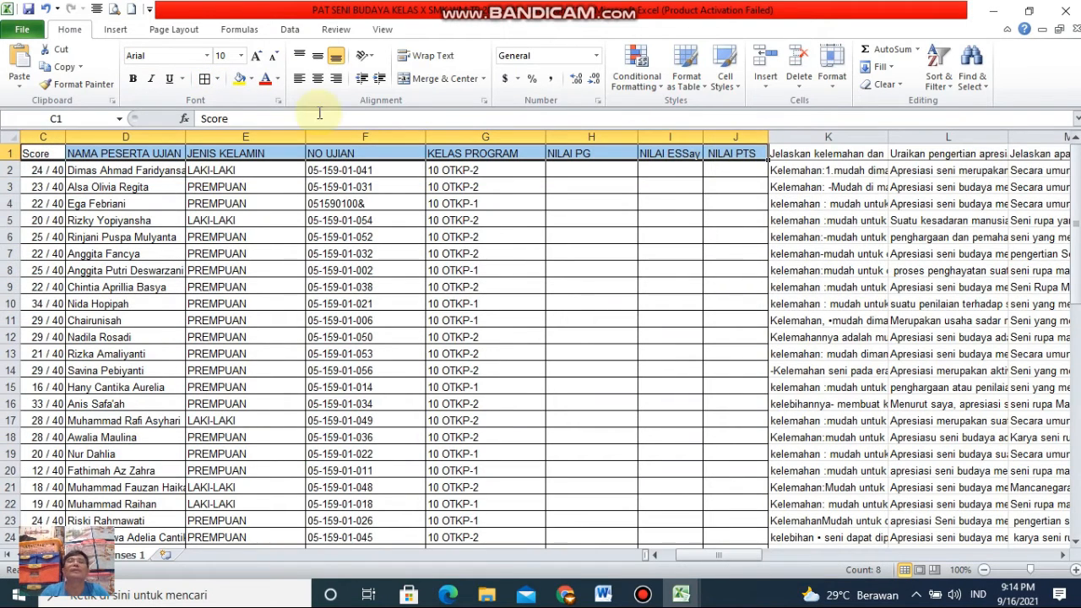
left_click(241, 81)
left_click(535, 368)
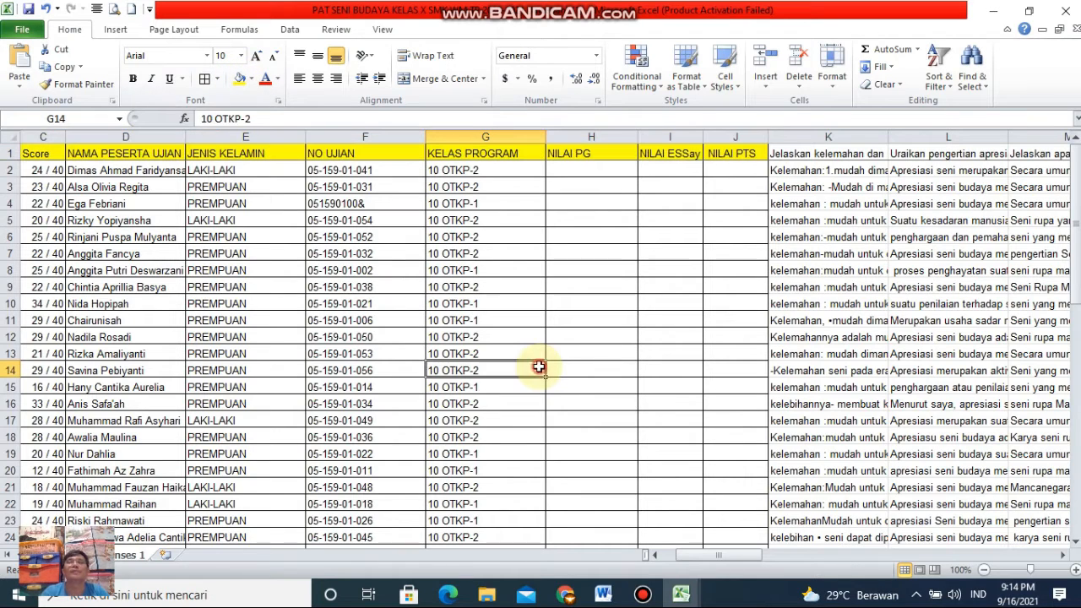
- Narrow the NILAI PG, NILAI ESSay and NILAI PTS columns to a similar compact width
left_click(679, 305)
mouse_move(644, 133)
left_mouse_down()
mouse_move(548, 134)
mouse_move(655, 131)
left_mouse_up()
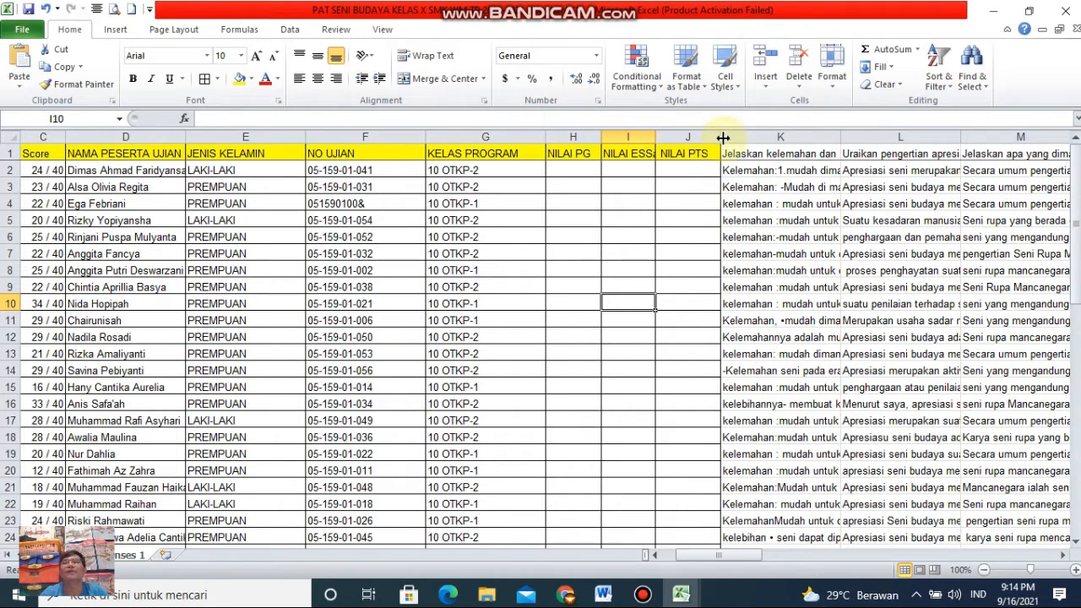
left_click_drag(720, 134, 712, 133)
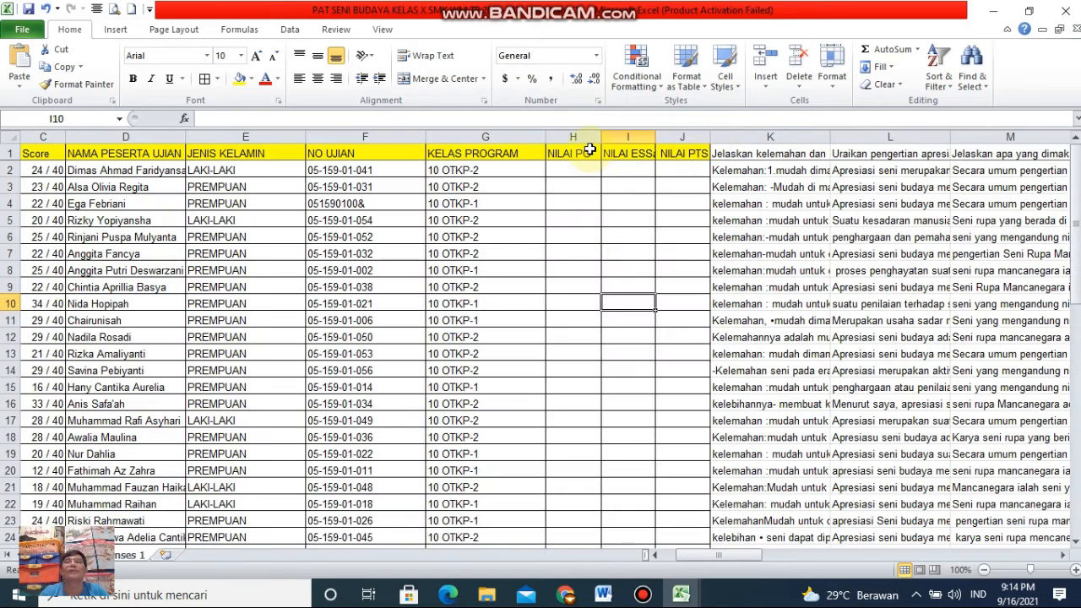
left_click_drag(598, 136, 596, 135)
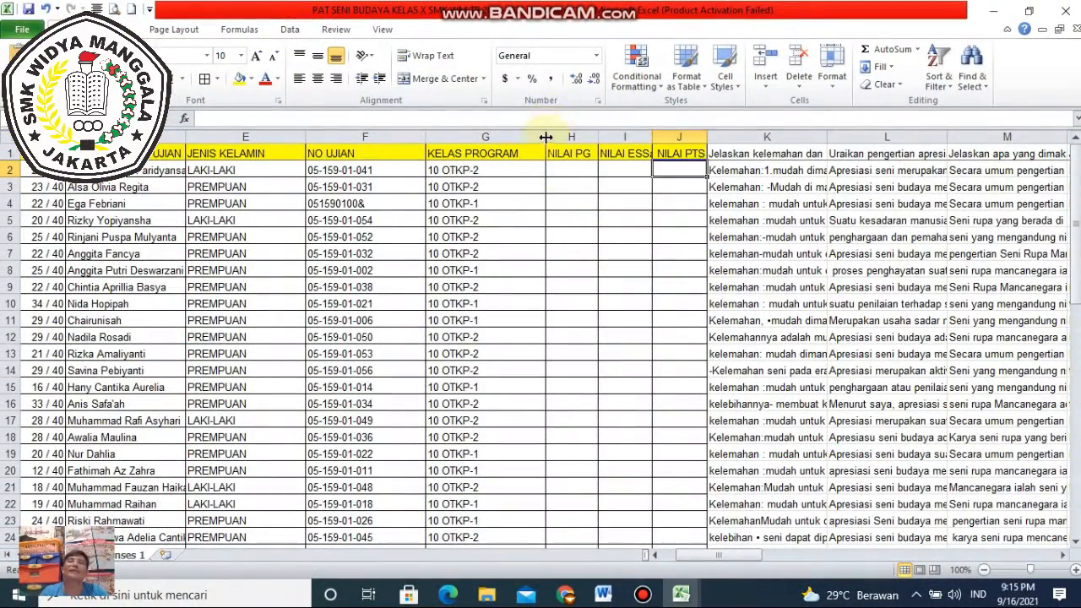
- Narrow the KELAS PROGRAM column, wrap its header text, and increase the height of row 1 to fit two lines
left_click_drag(546, 137, 502, 137)
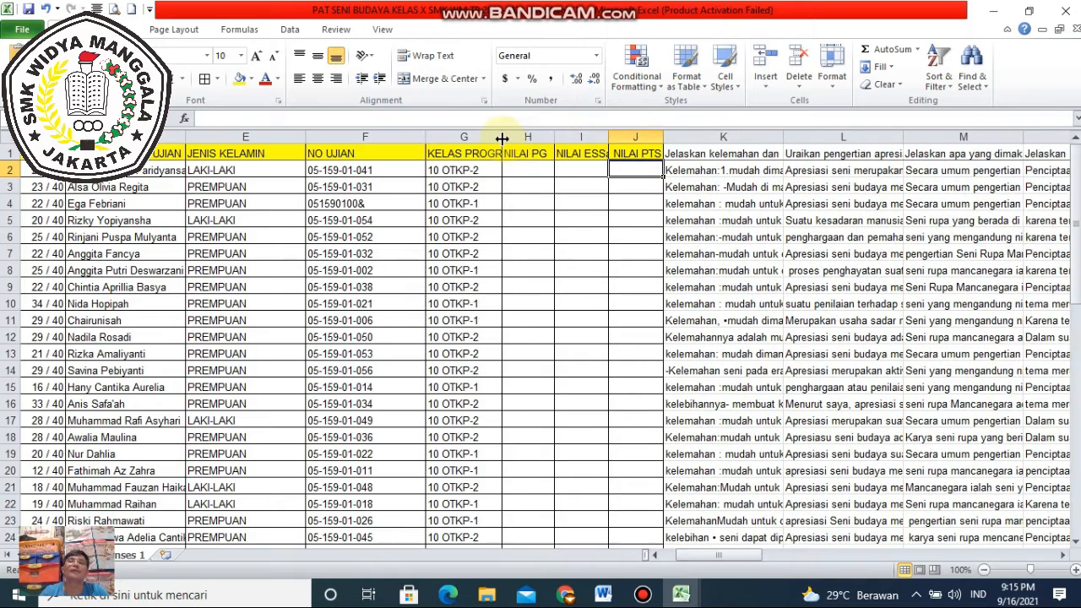
left_click(456, 153)
left_click(419, 59)
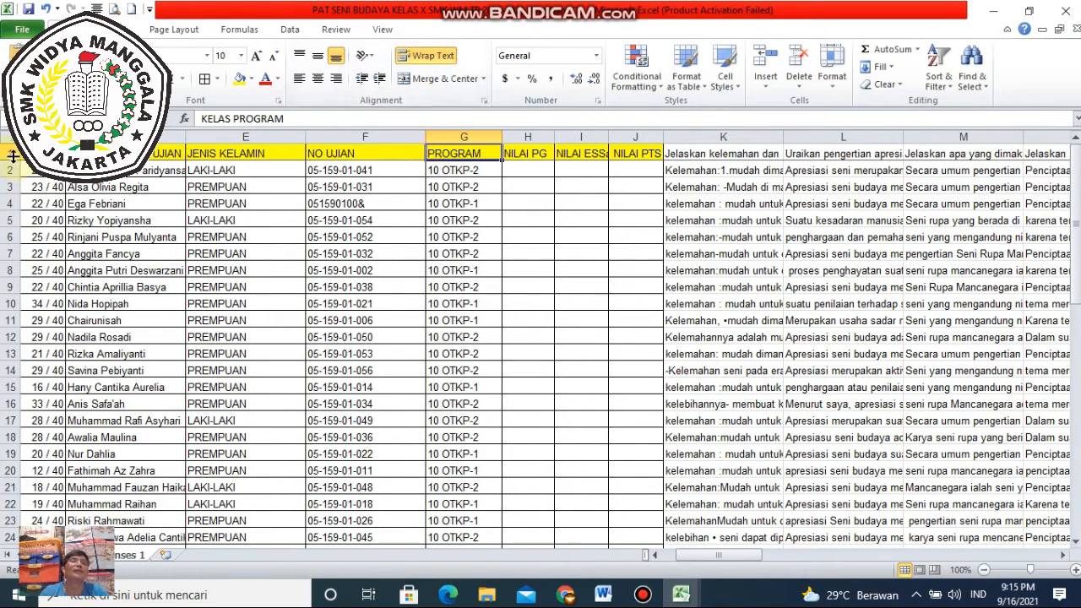
left_click(105, 237)
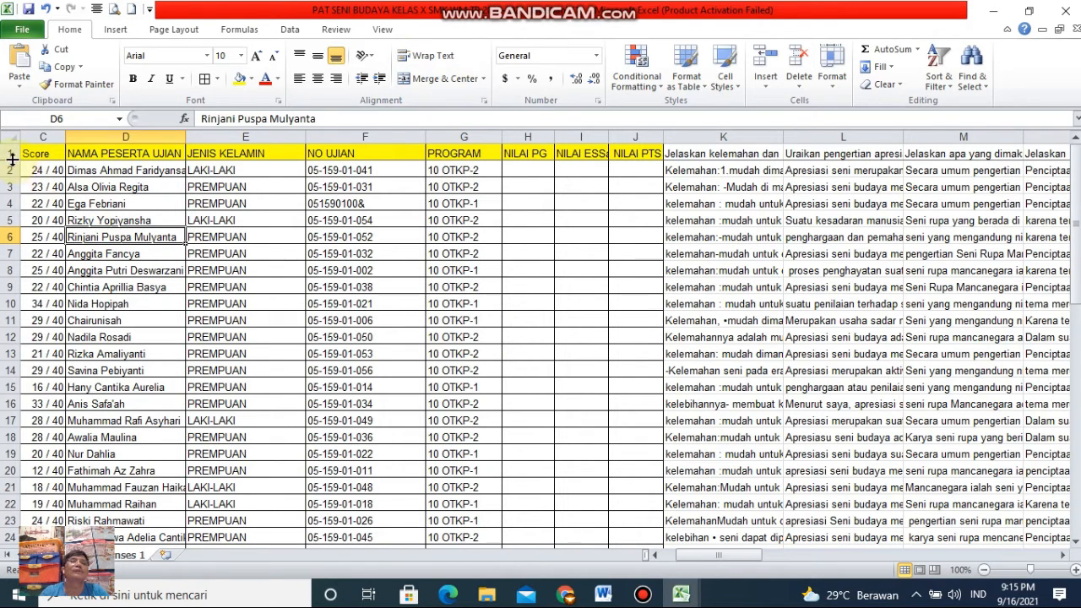
left_click_drag(9, 161, 13, 172)
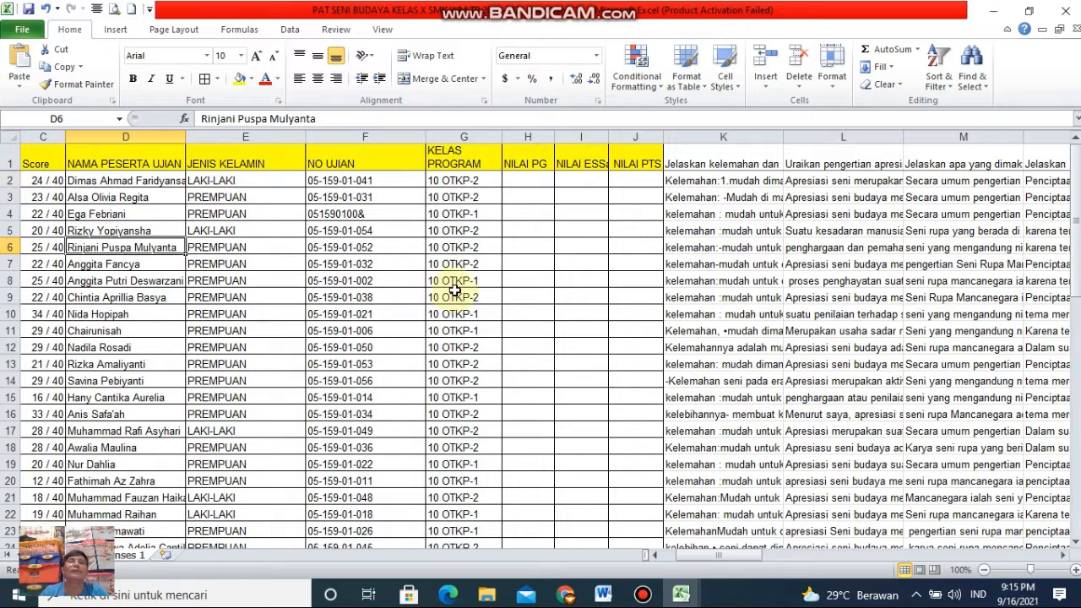
- Narrow the NO UJIAN and JENIS KELAMIN columns, and make KELAS PROGRAM slightly narrower
left_click_drag(428, 133, 390, 133)
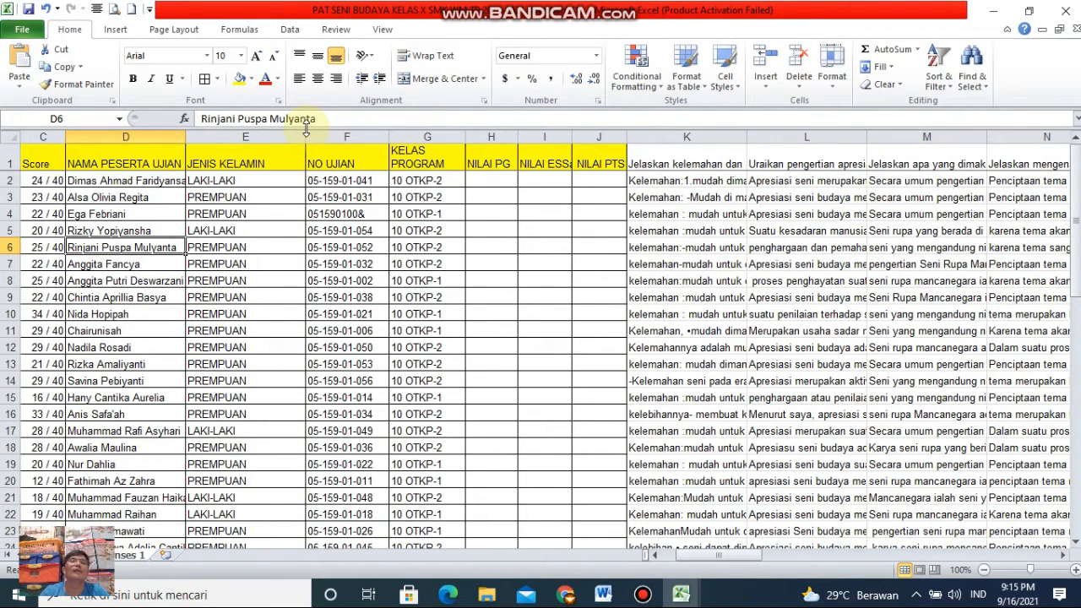
left_click_drag(306, 136, 267, 136)
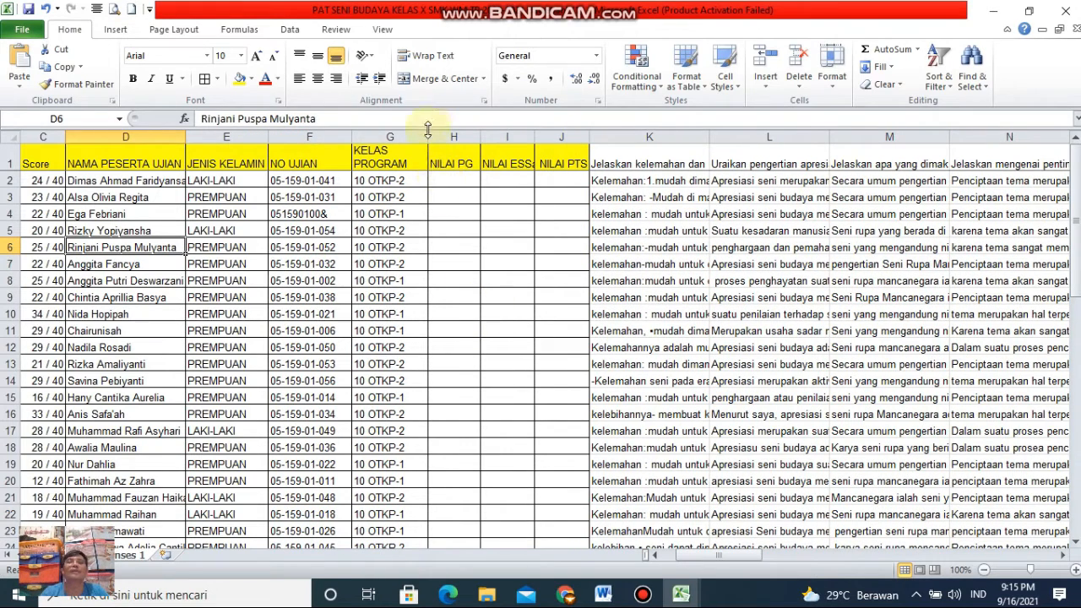
left_click_drag(427, 136, 417, 136)
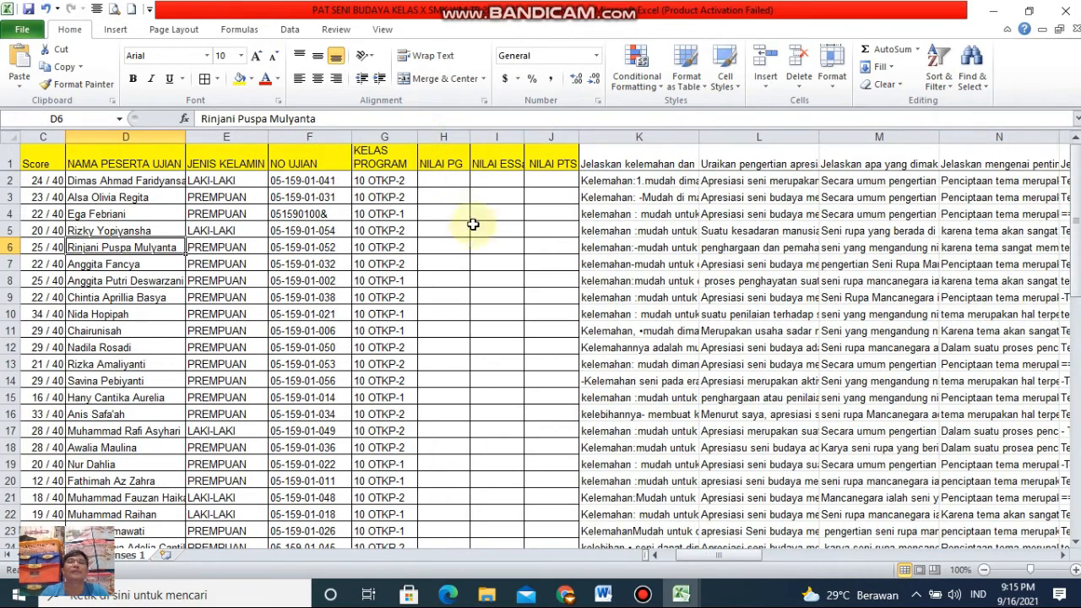
- Change the NILAI PG header to "NILAI PG (70)" and wrap its text
left_click(449, 164)
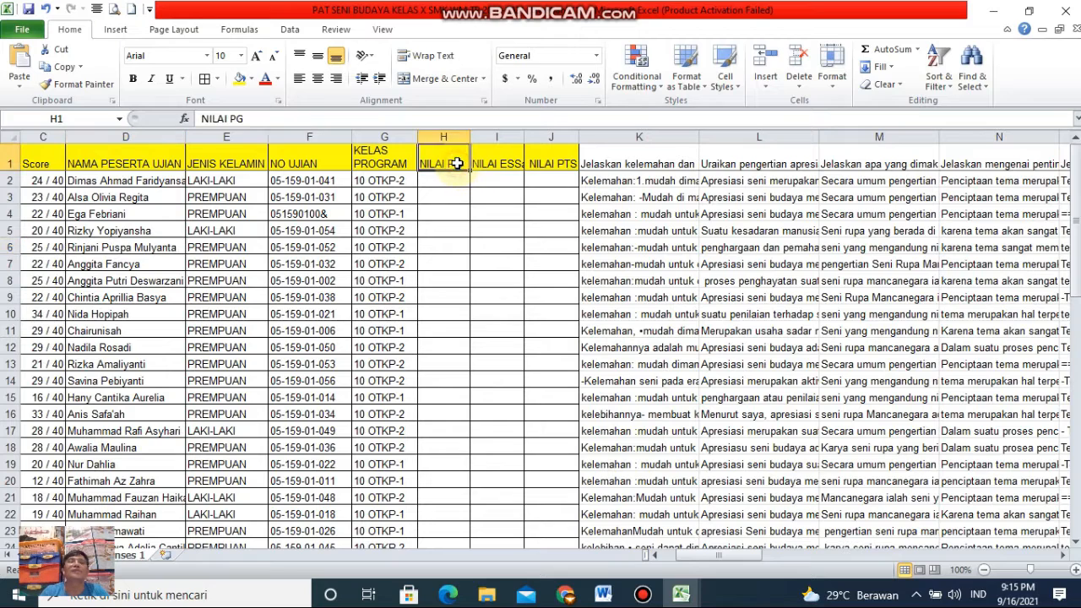
left_click(251, 118)
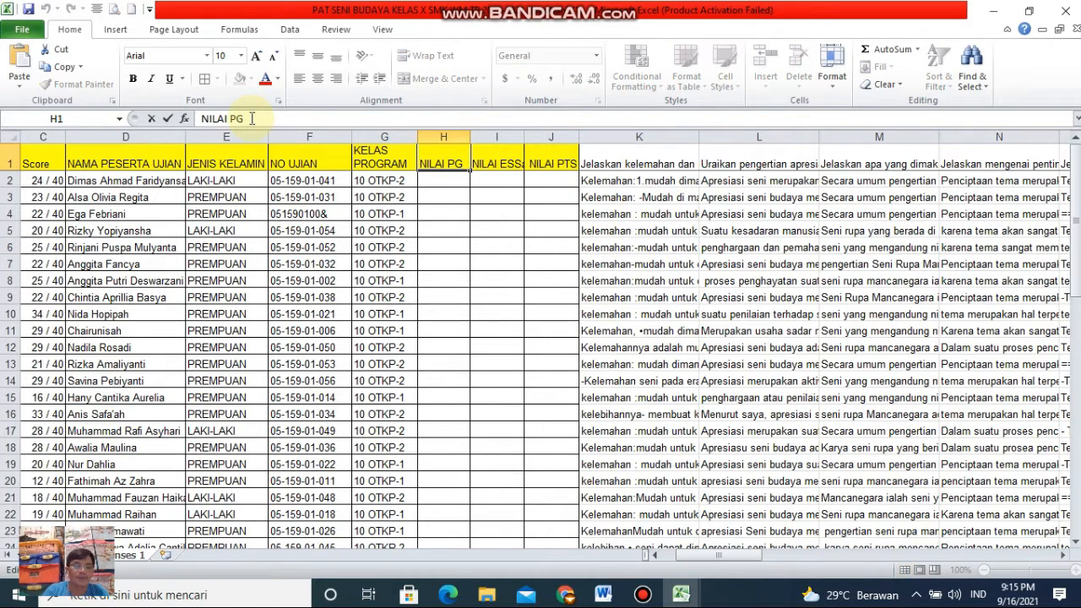
type("(70")
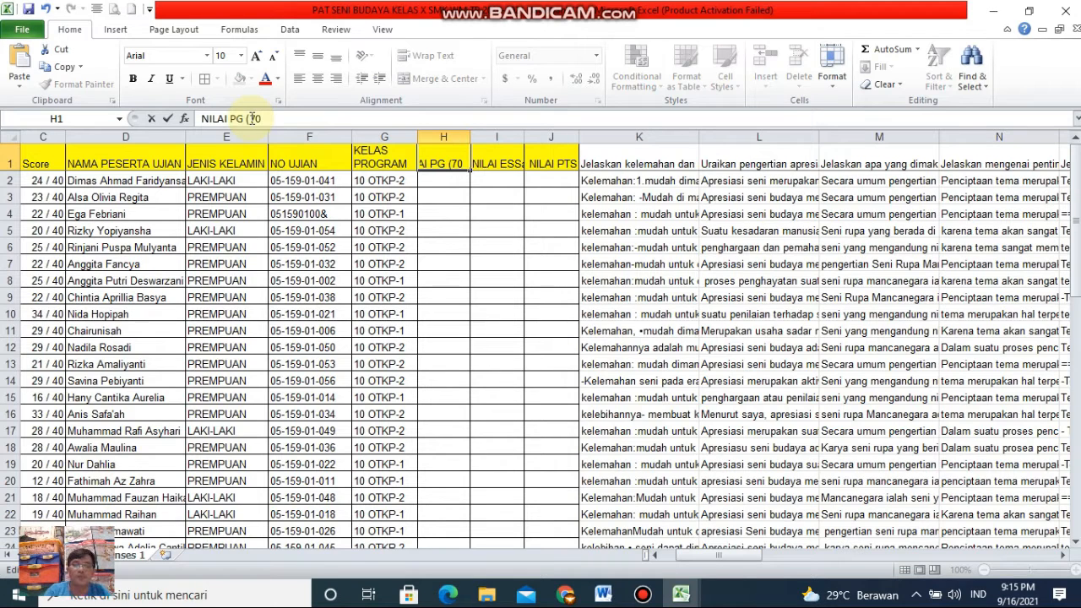
left_click(437, 398)
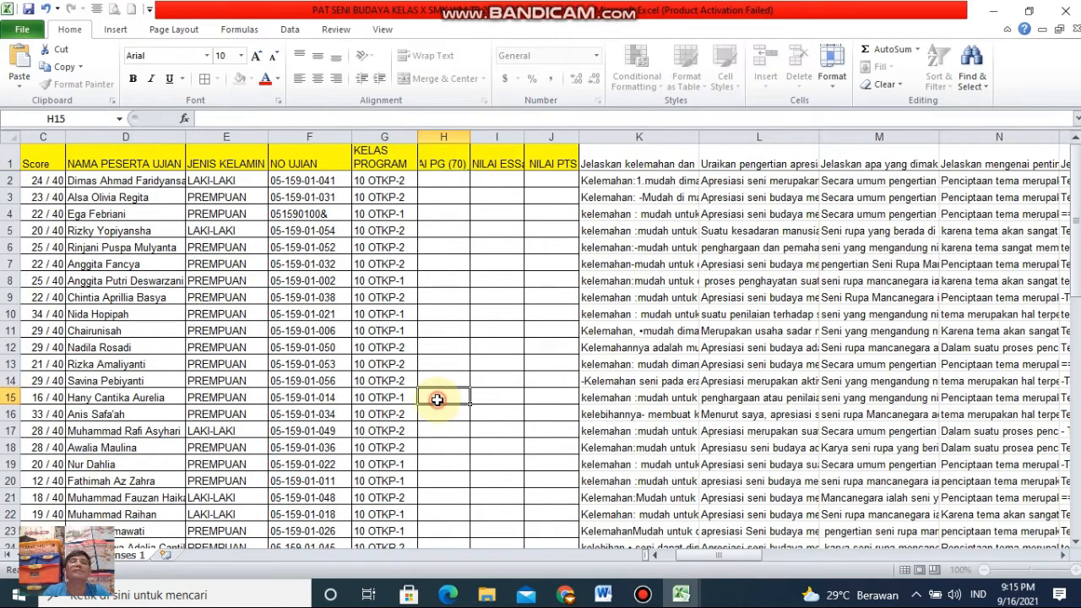
left_click(445, 163)
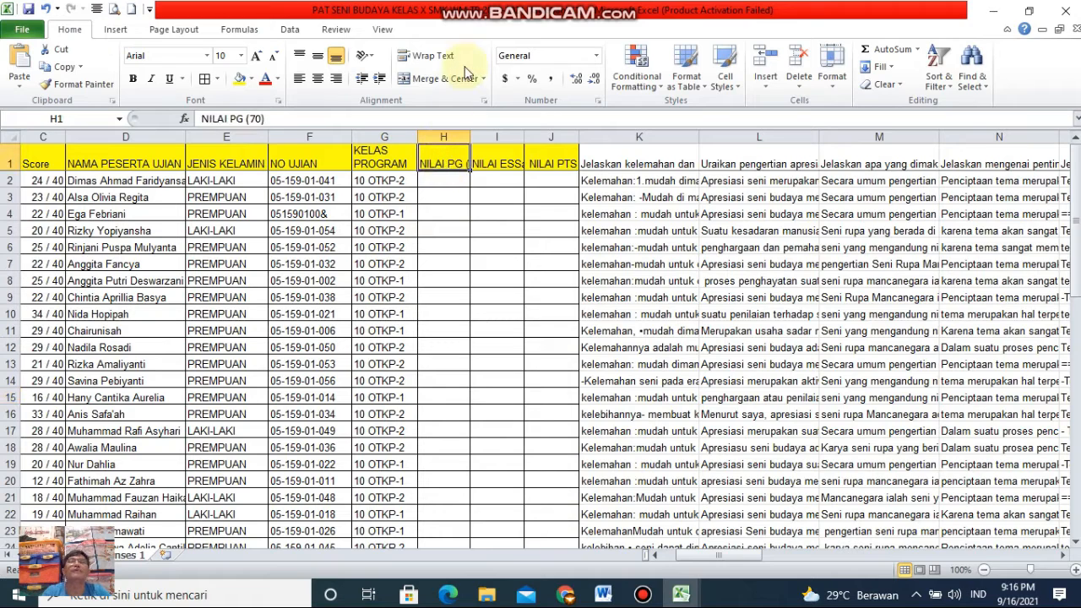
left_click(428, 56)
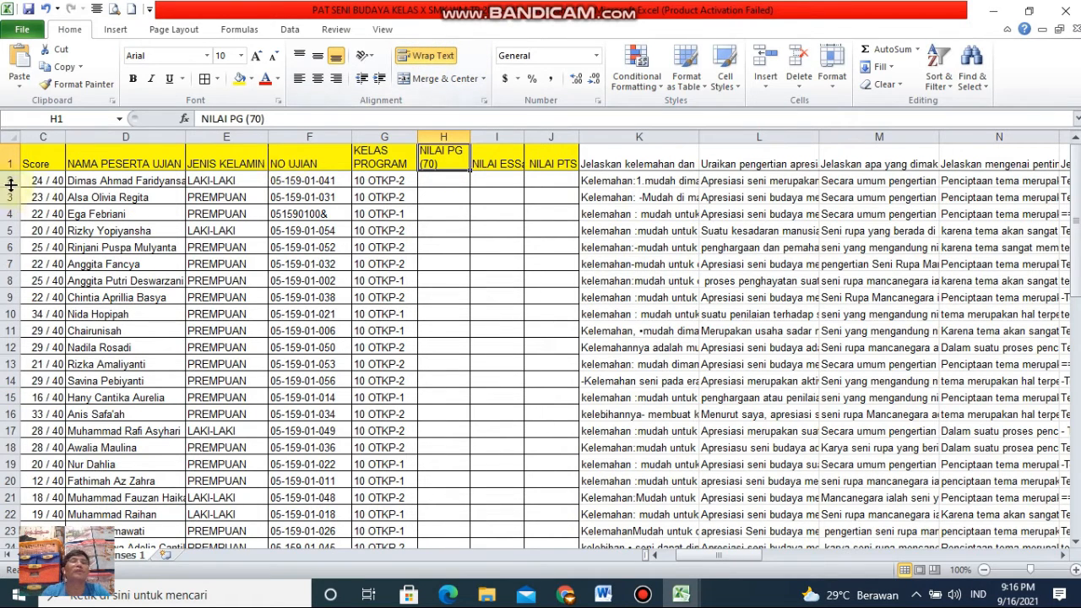
- Increase the height of row 1 slightly and change the NILAI ESSay header to "NILAI ESSay (30)"
left_click_drag(10, 171, 11, 179)
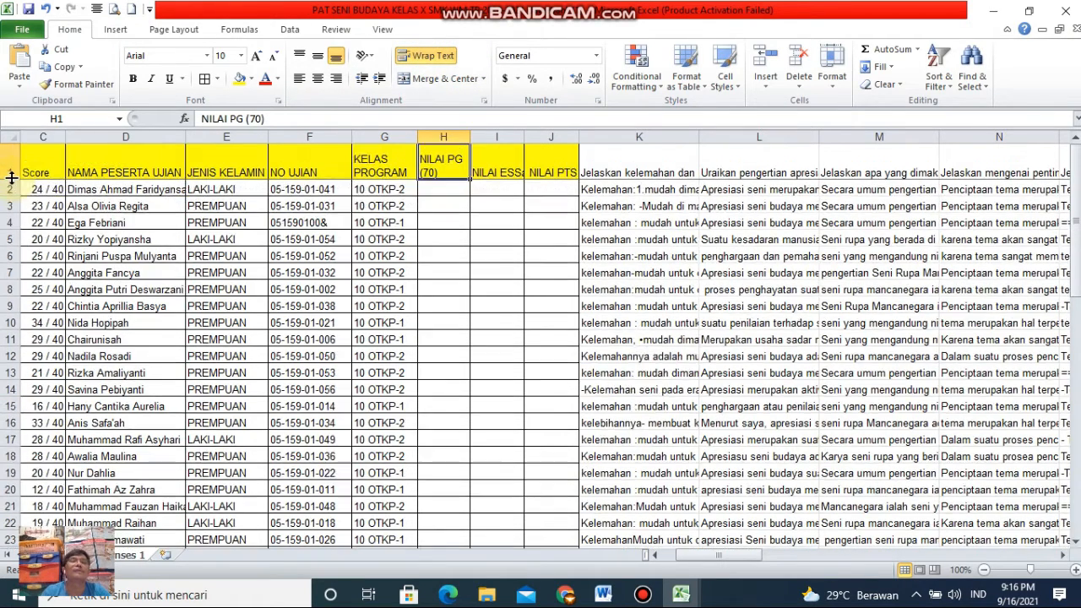
left_click(505, 168)
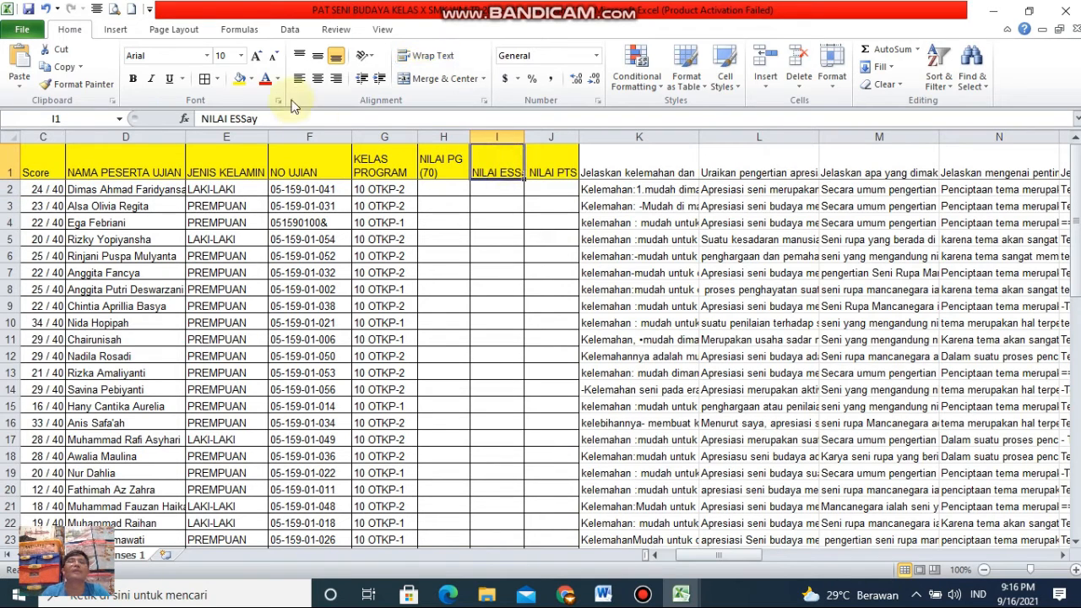
left_click(268, 119)
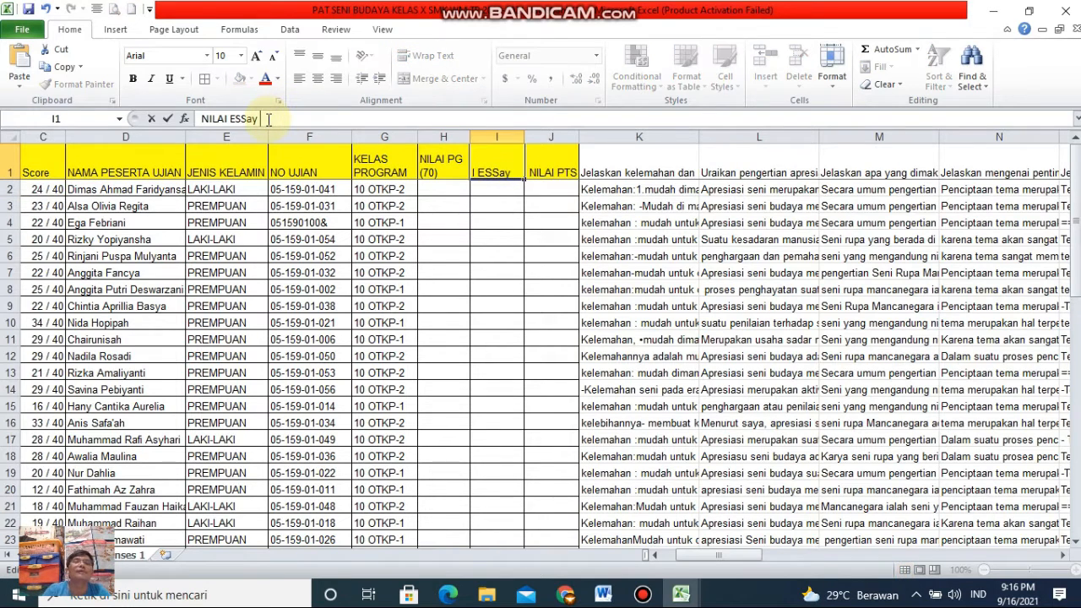
type("(")
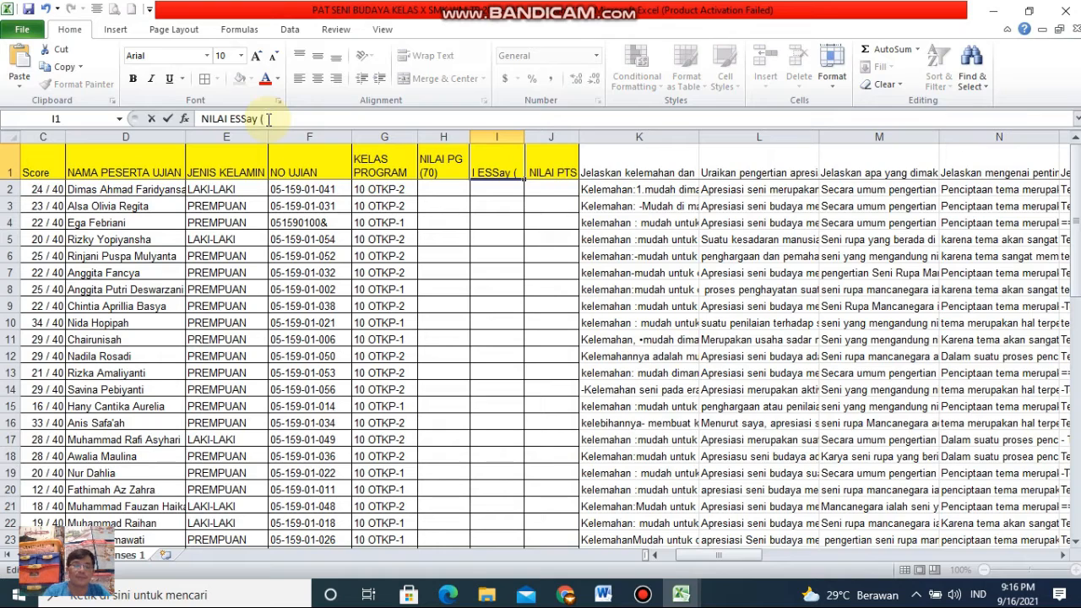
type("30)")
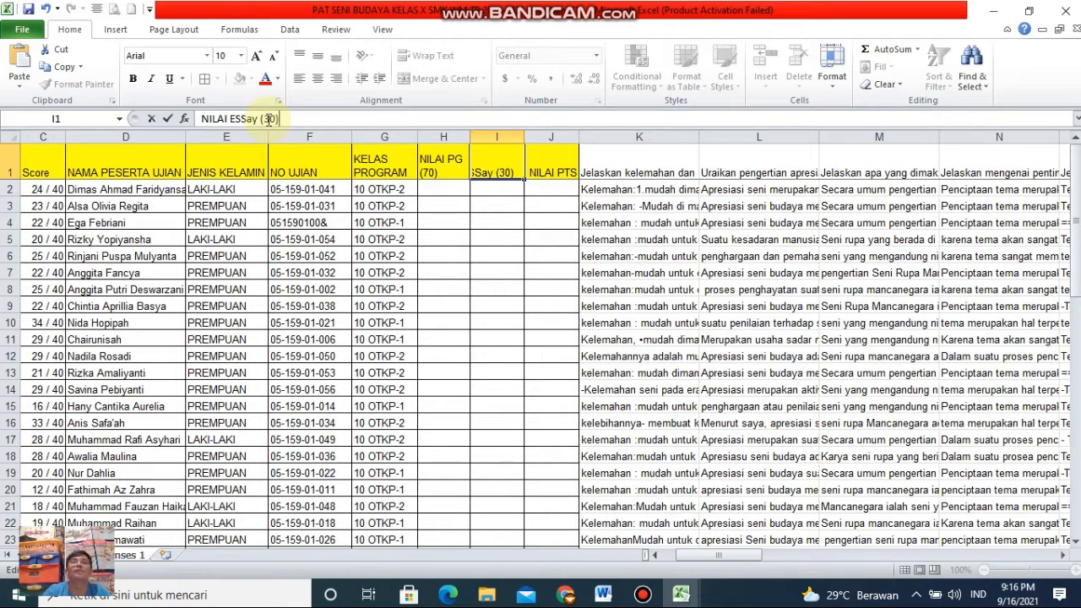
left_click(496, 353)
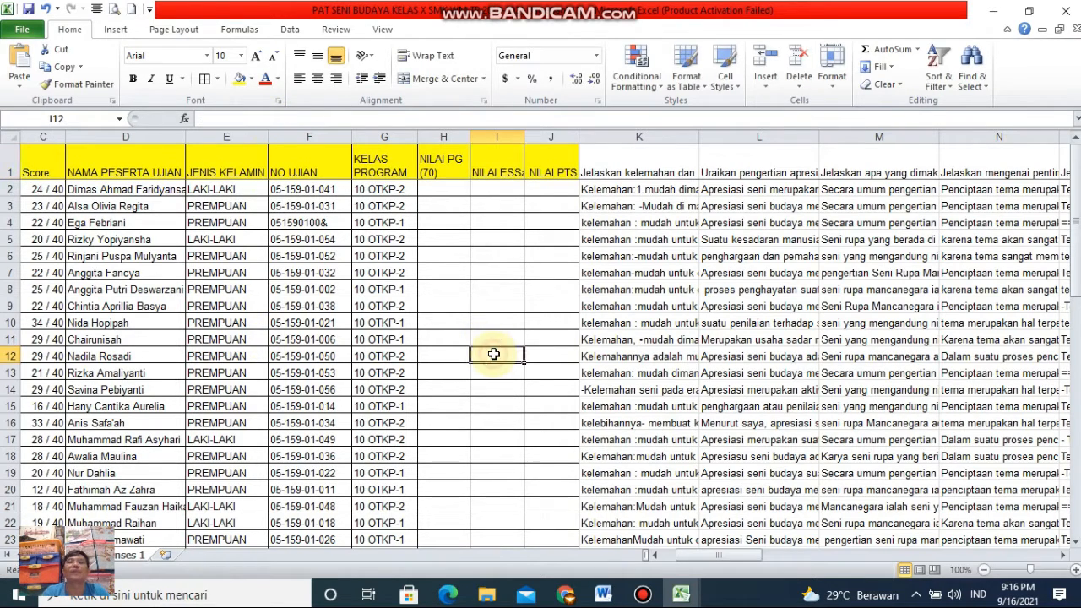
- Wrap the text of the "NILAI ESSay (30)" header and increase the height of row 1 to fit three lines
left_click(497, 170)
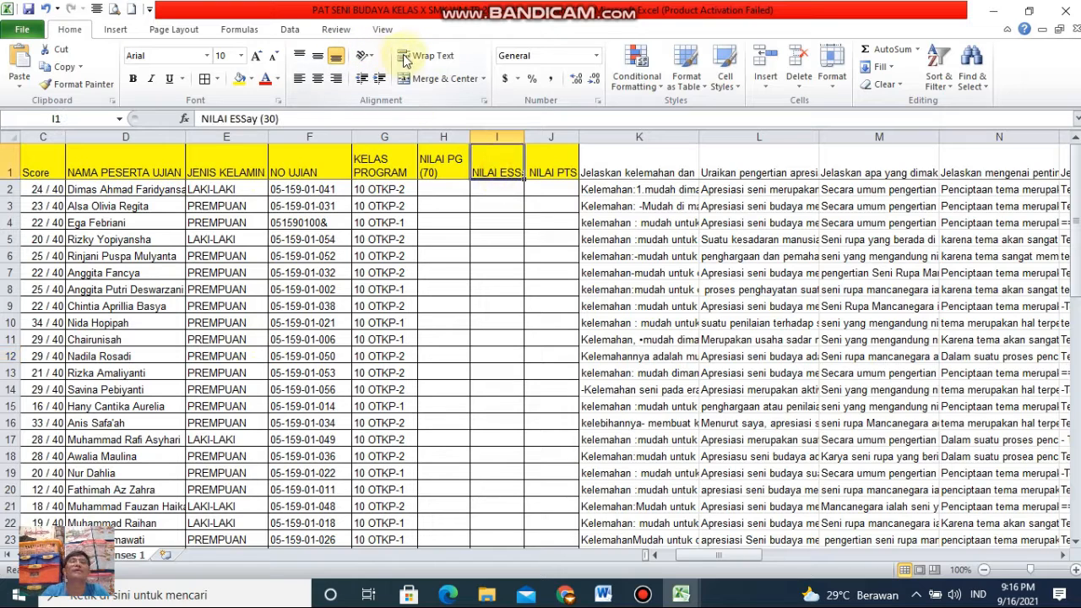
left_click(429, 58)
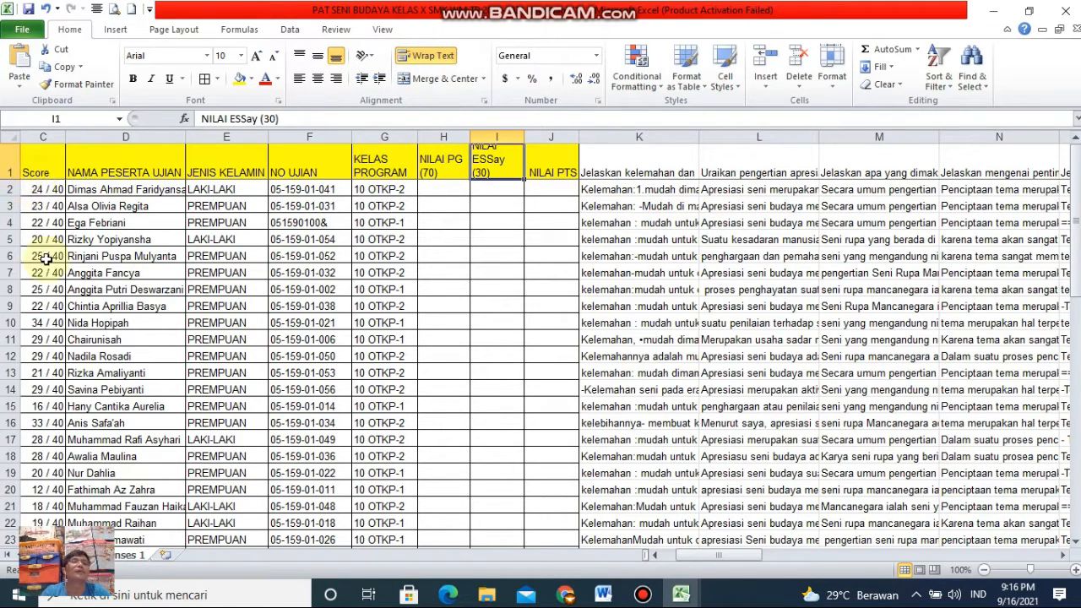
left_click_drag(42, 256, 11, 186)
left_click(249, 288)
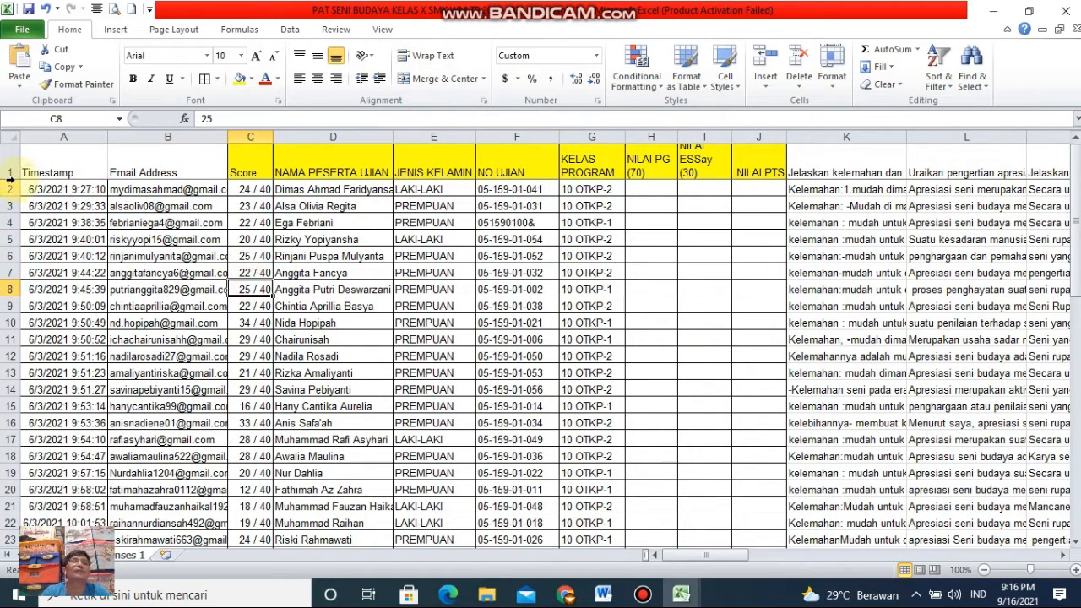
left_click_drag(16, 179, 16, 193)
left_click(652, 313)
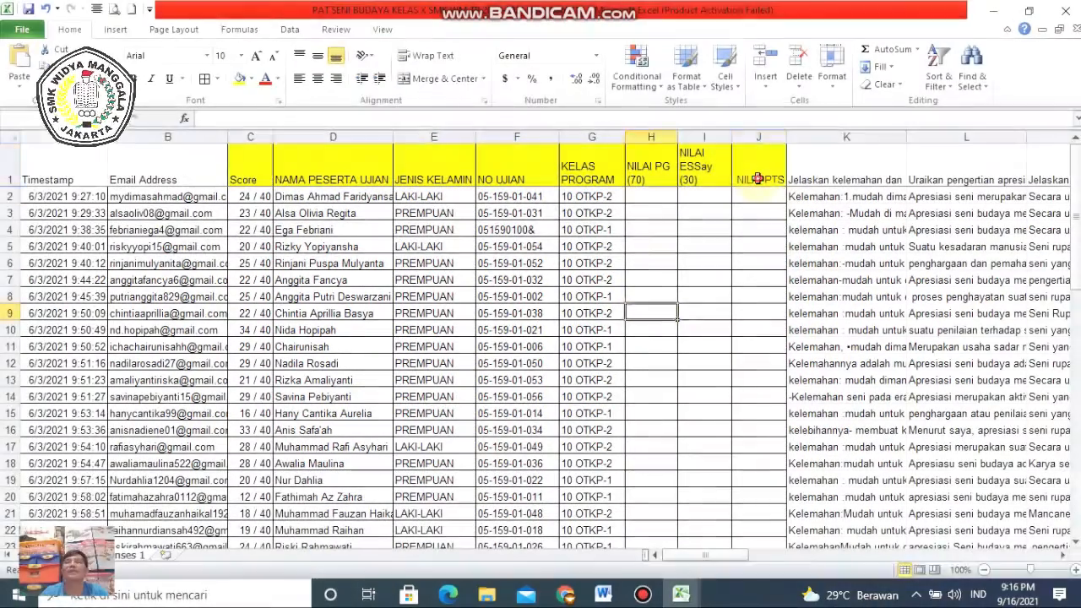
left_click(756, 173)
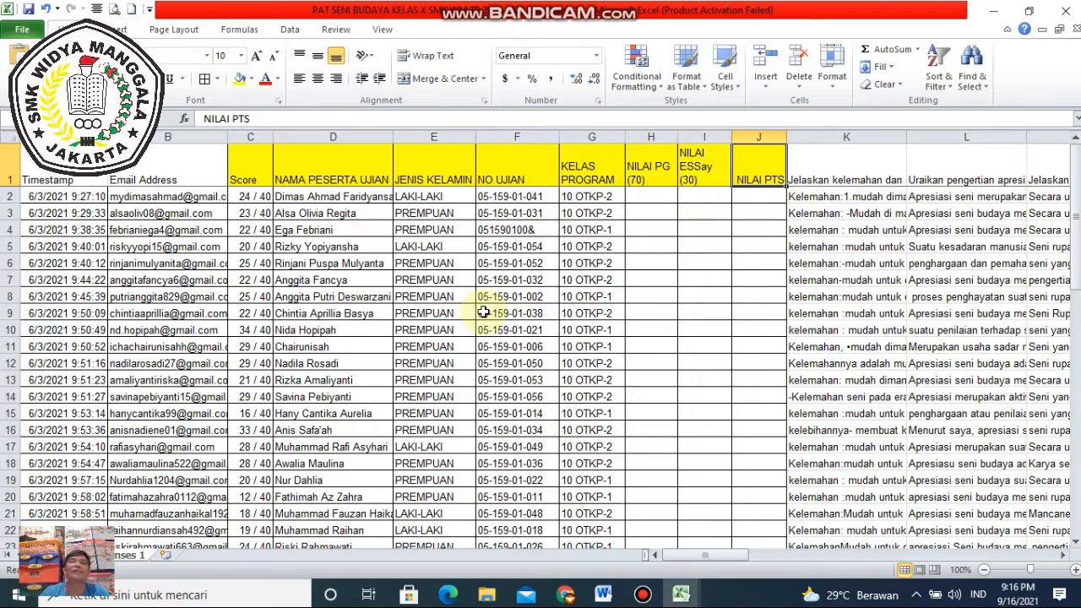
left_click(646, 194)
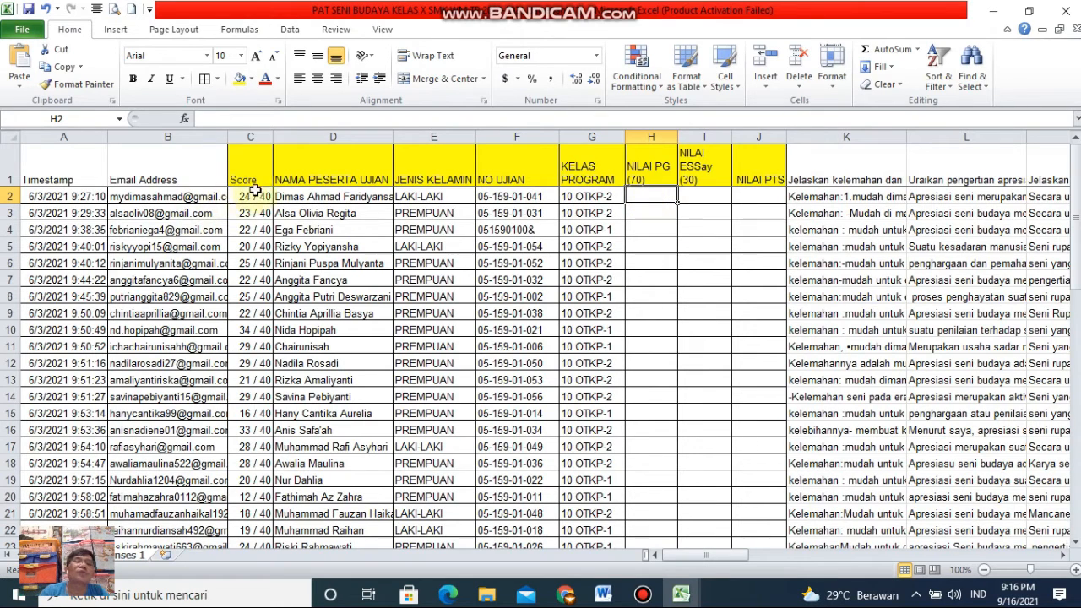
left_click(245, 195)
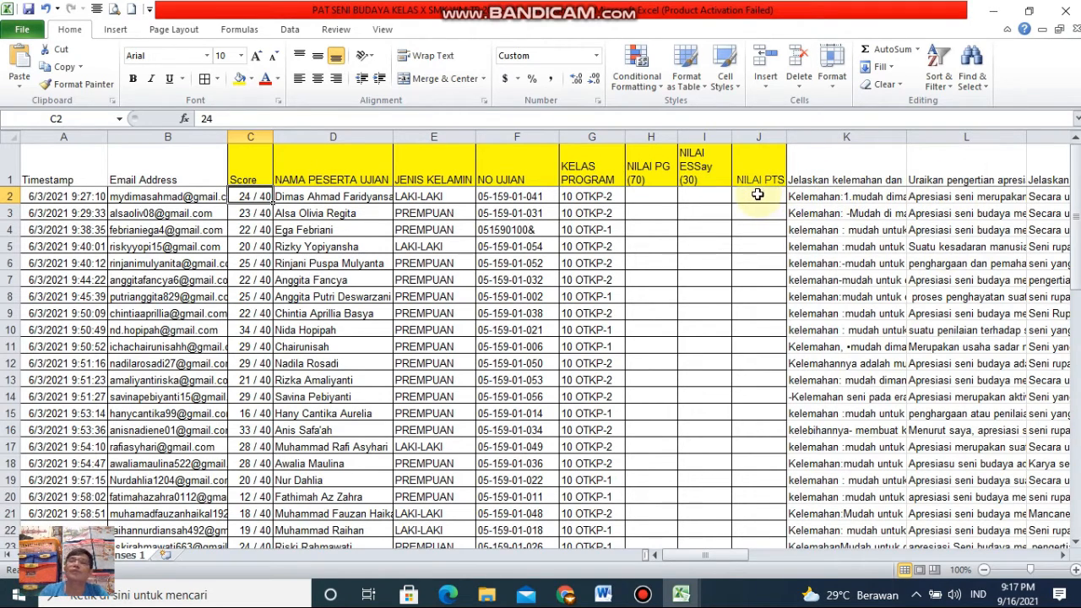
left_click(662, 195)
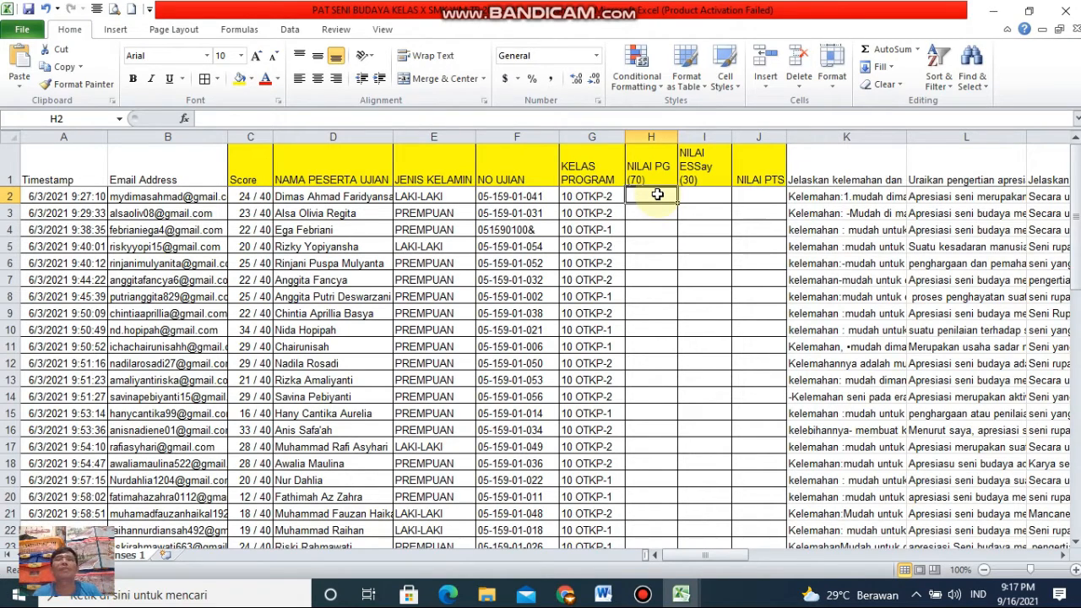
left_click(250, 196)
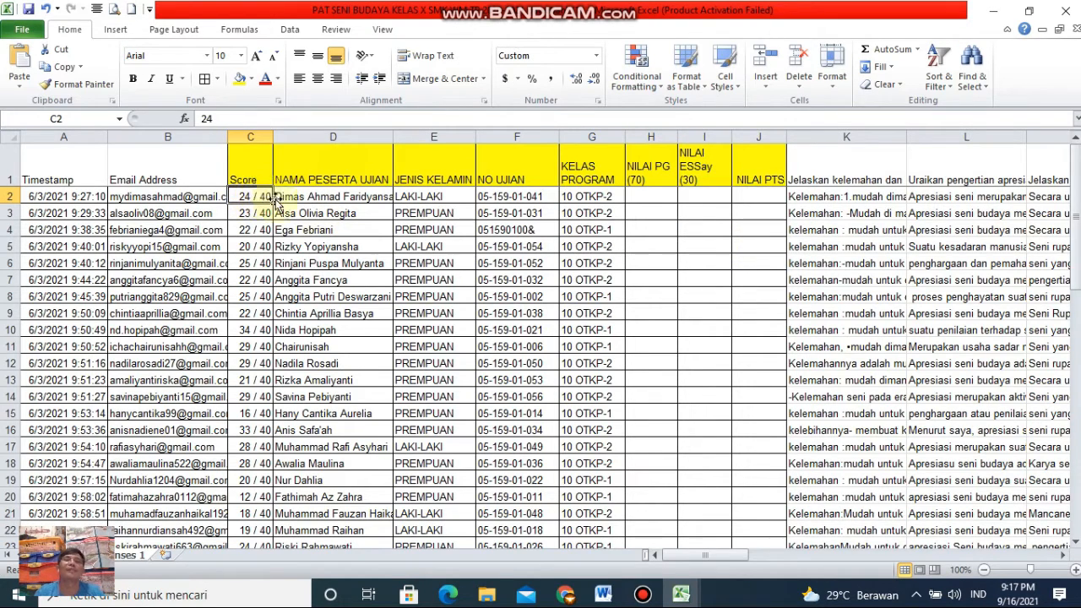
- Enter the formula =(C2/40*70) in cell H2 to convert the first student's score to the 70-point NILAI PG scale
left_click(650, 196)
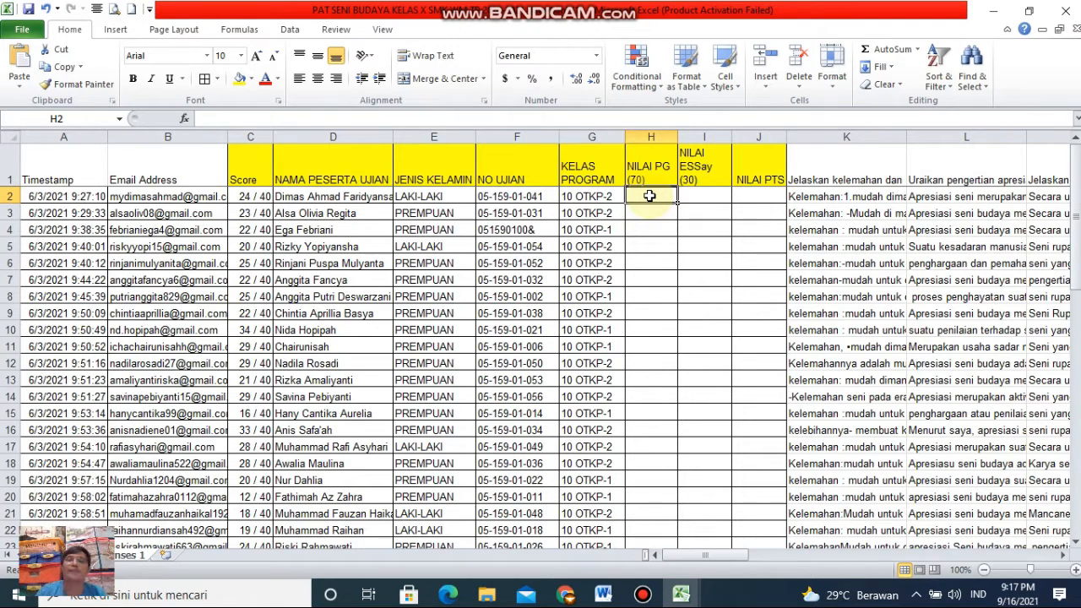
type("=")
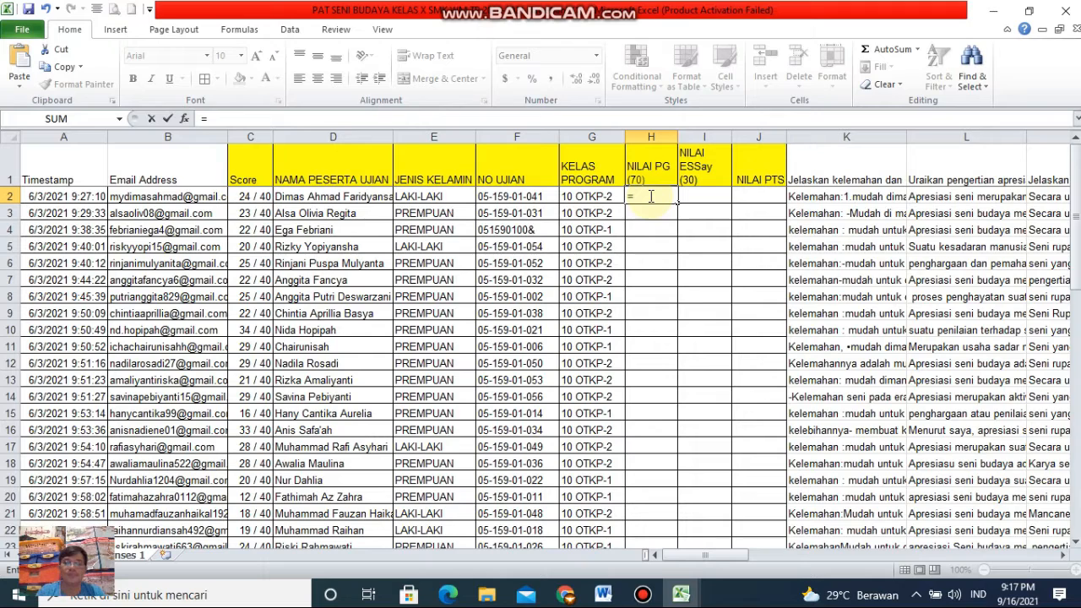
type("(")
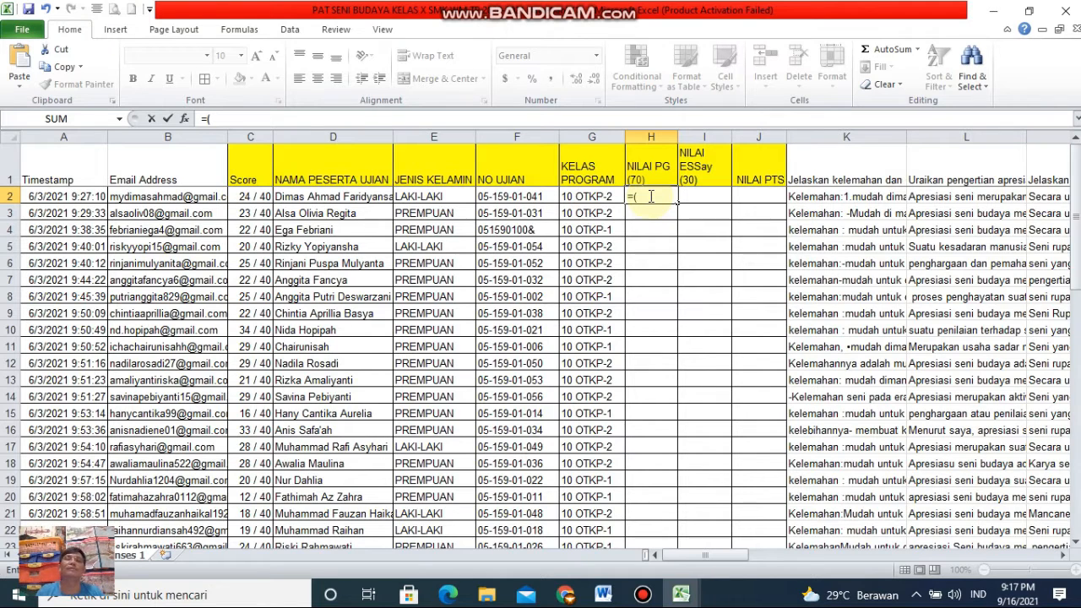
left_click(252, 195)
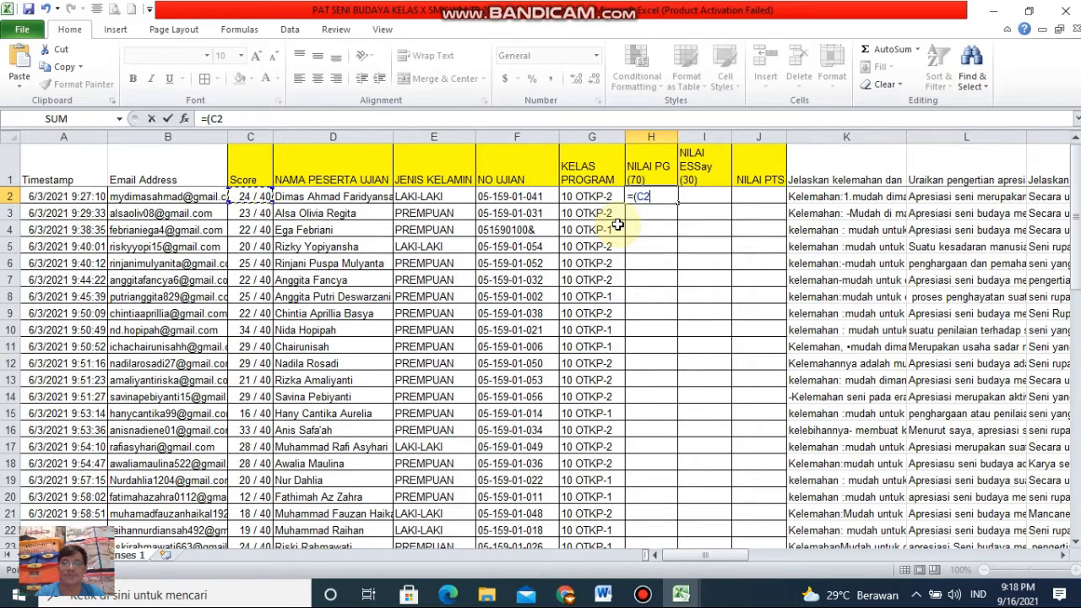
type("/")
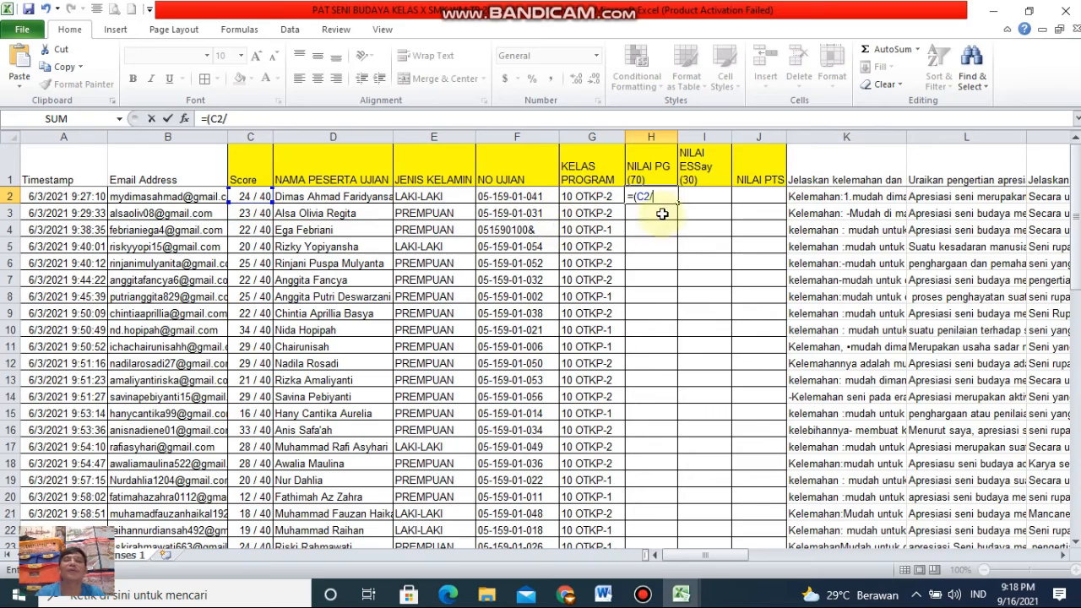
type("40*")
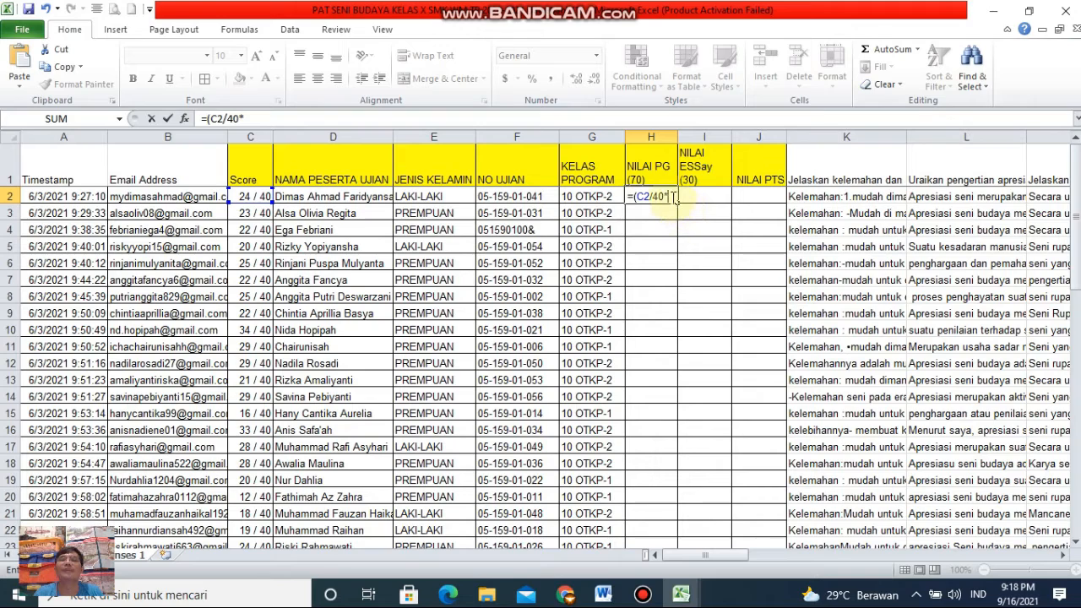
type("7")
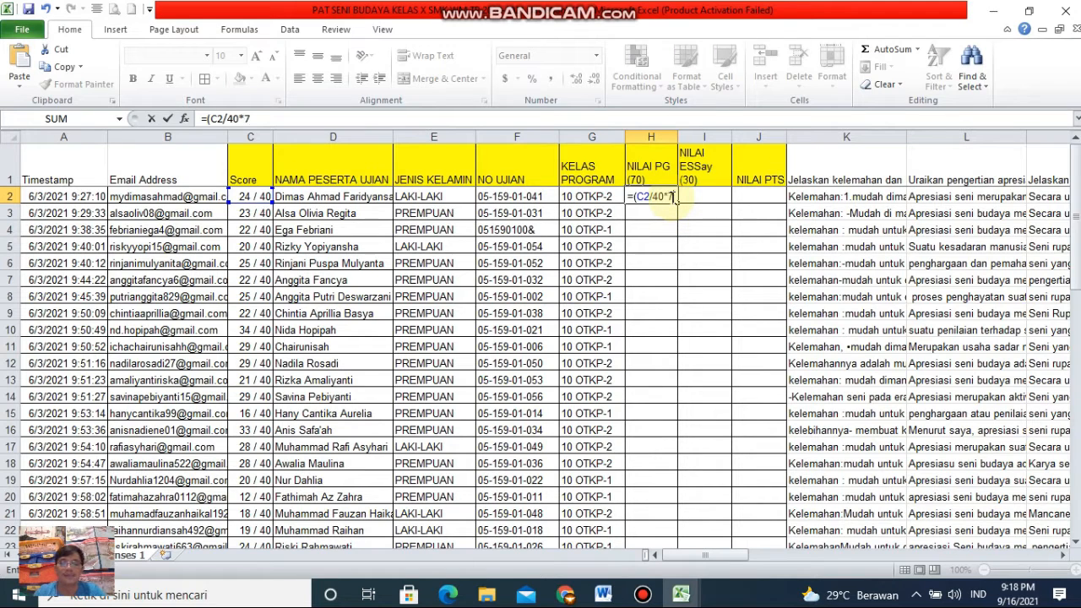
type("0")
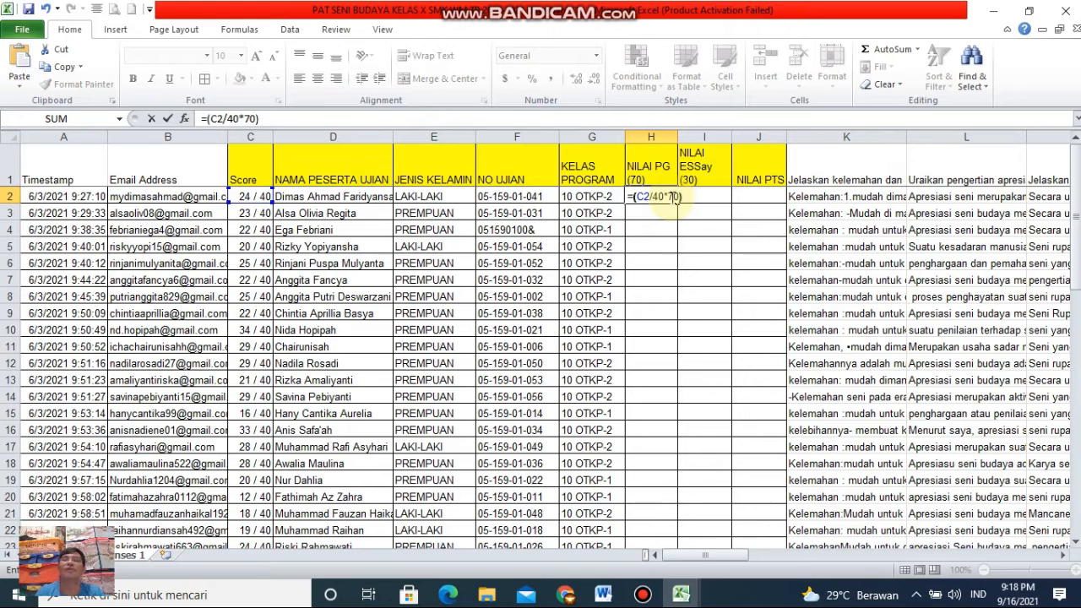
type(")")
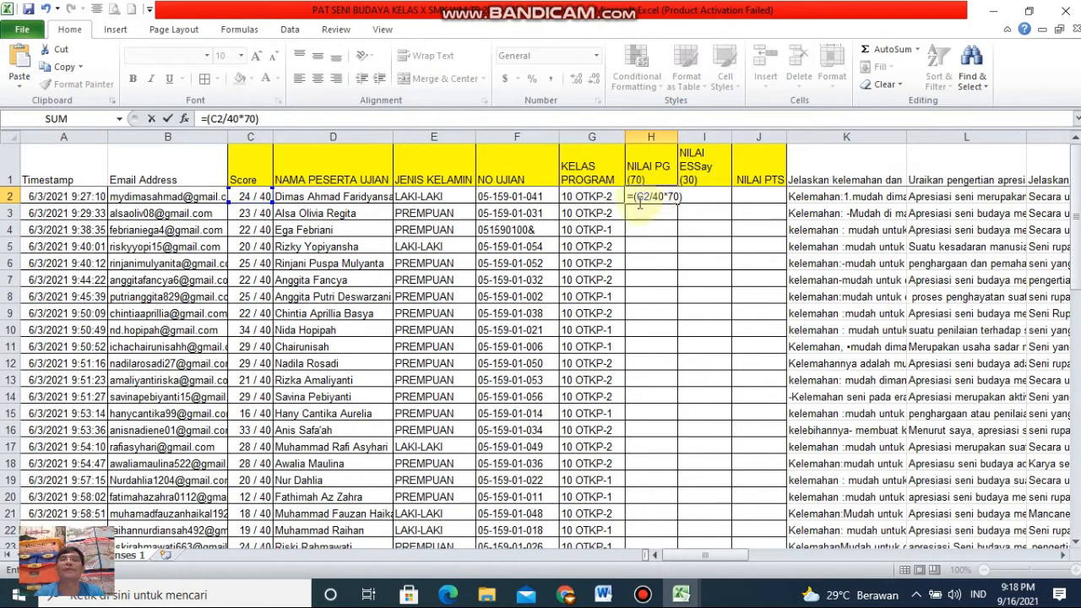
left_click(263, 119)
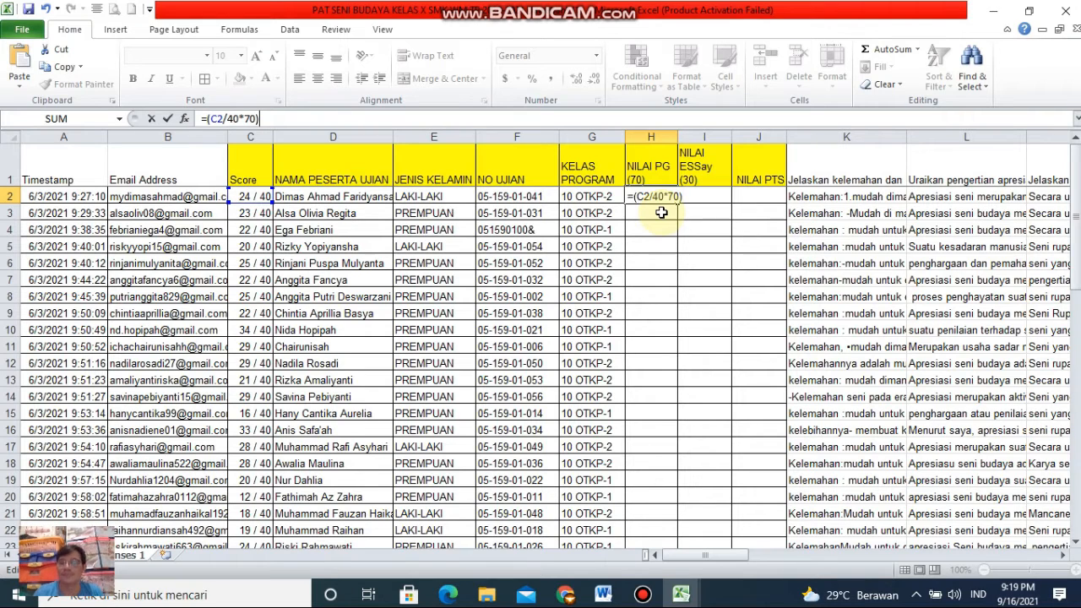
key("Return")
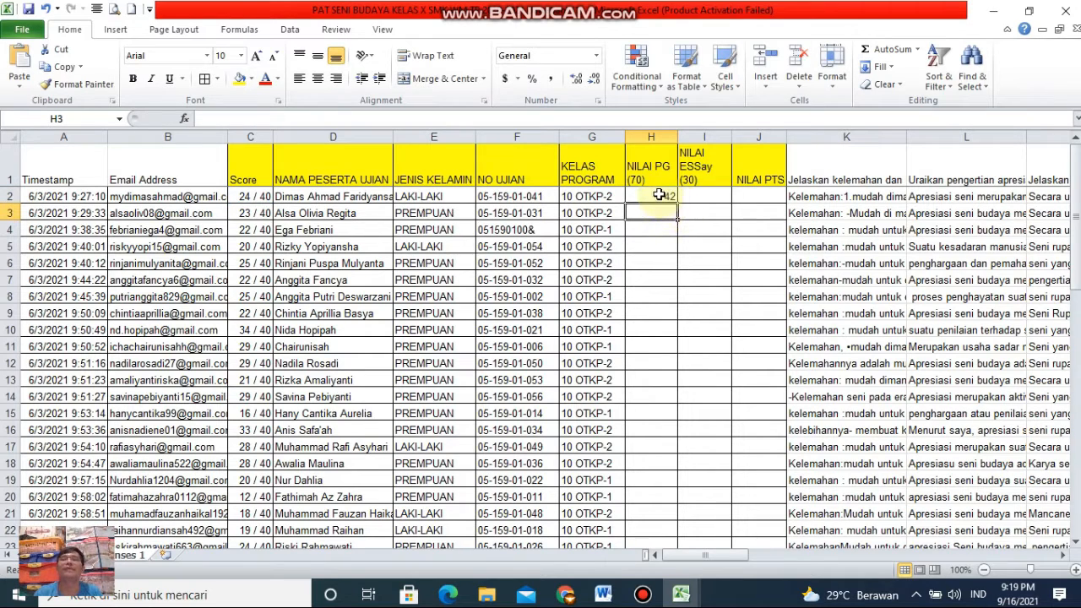
- Center the NILAI PG score in H2 horizontally and fill its formula down to row 57
left_click(658, 195)
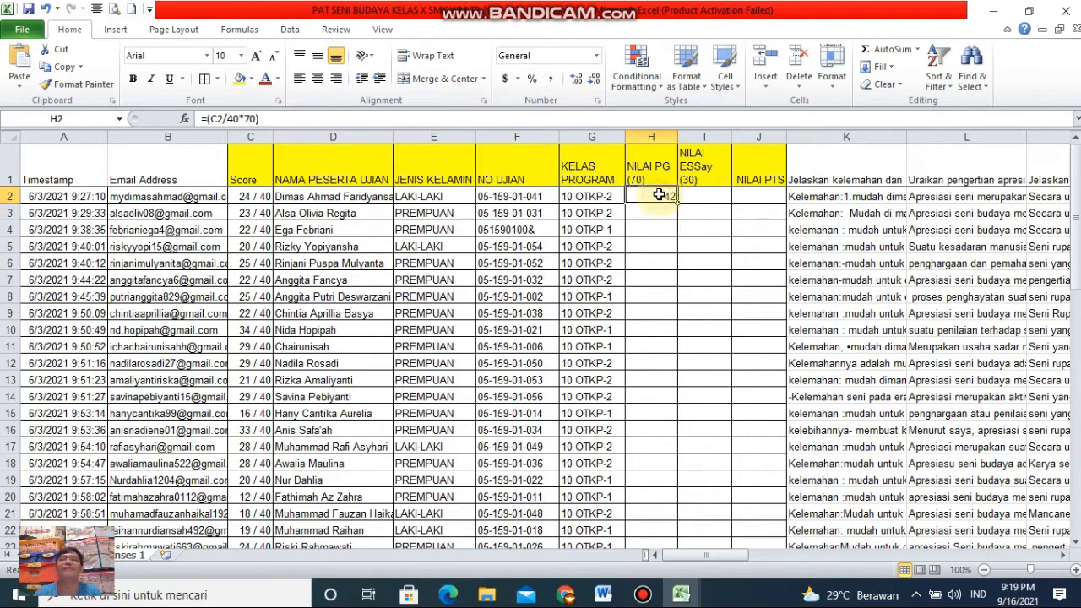
left_click(317, 78)
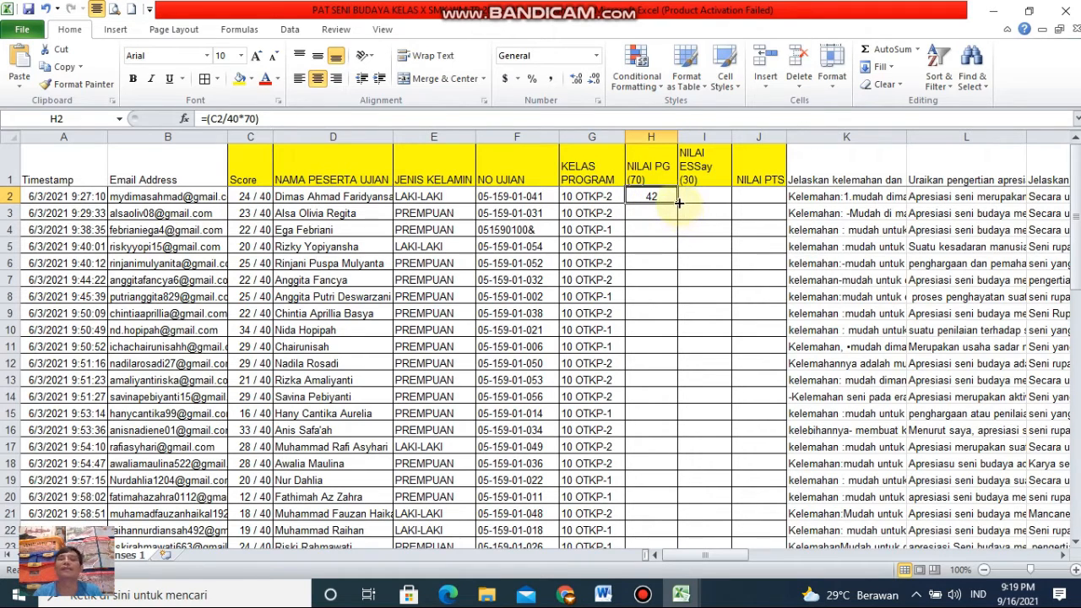
mouse_move(678, 202)
left_mouse_down()
mouse_move(684, 248)
mouse_move(657, 200)
left_mouse_up()
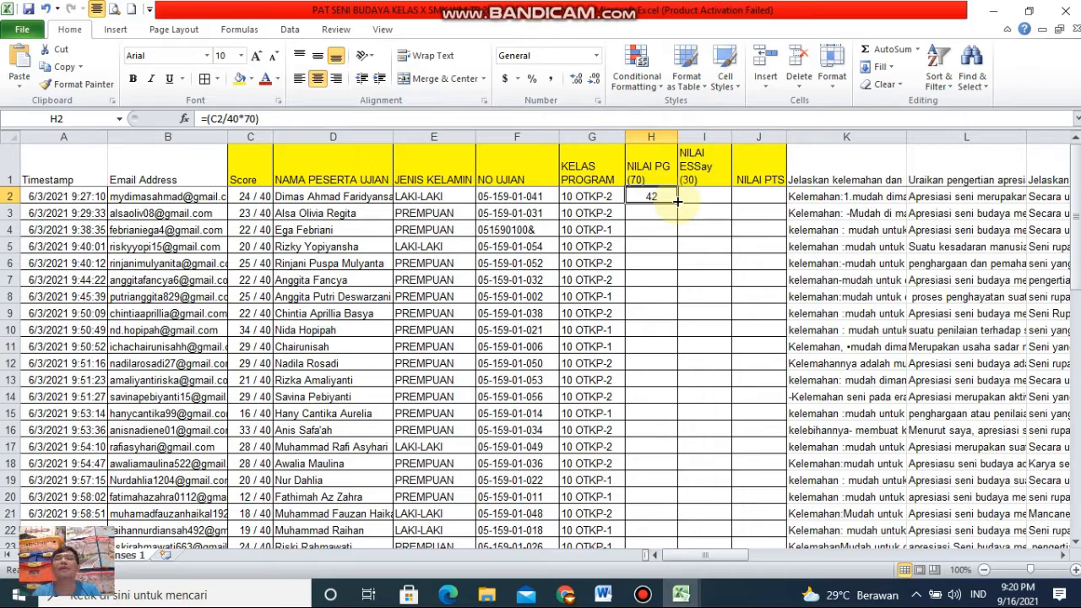
left_click_drag(677, 201, 681, 537)
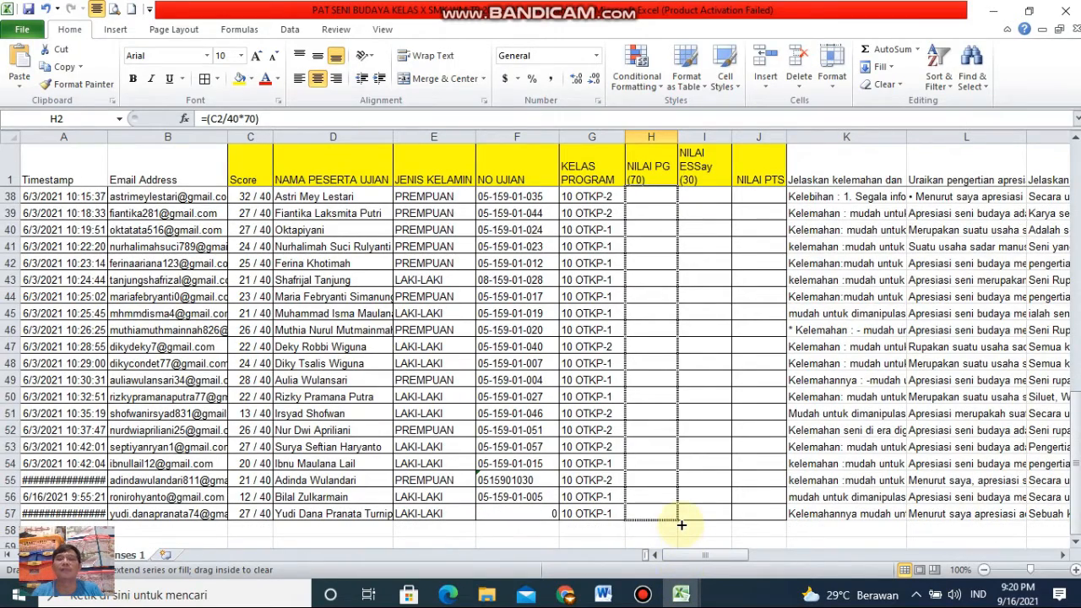
left_click_drag(682, 525, 682, 528)
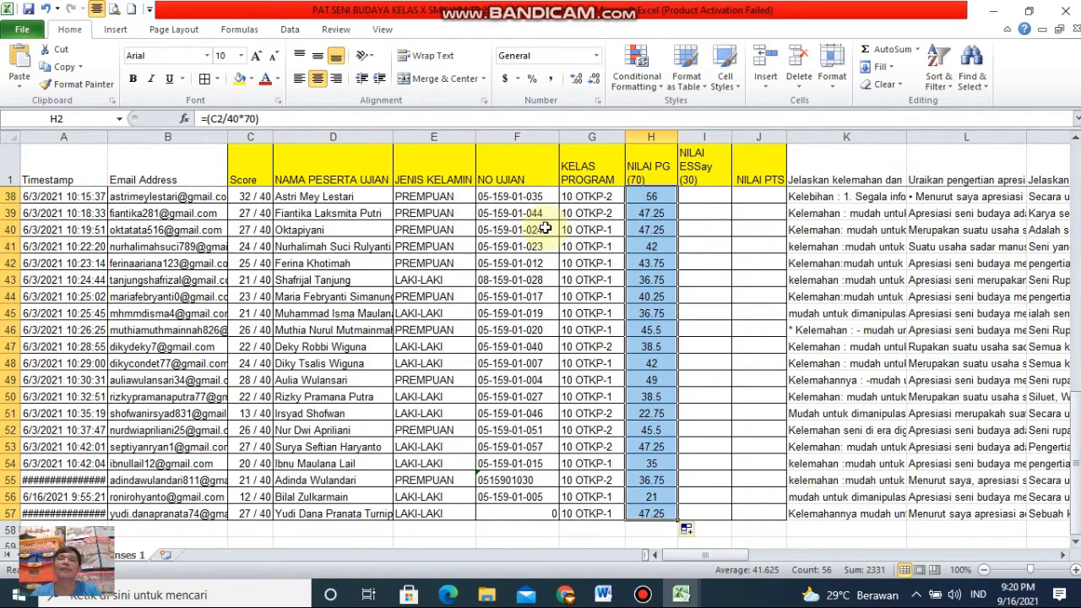
- Format the NILAI PG scores in H2:H57 as bold, font size 11, with no decimal places
left_click(131, 80)
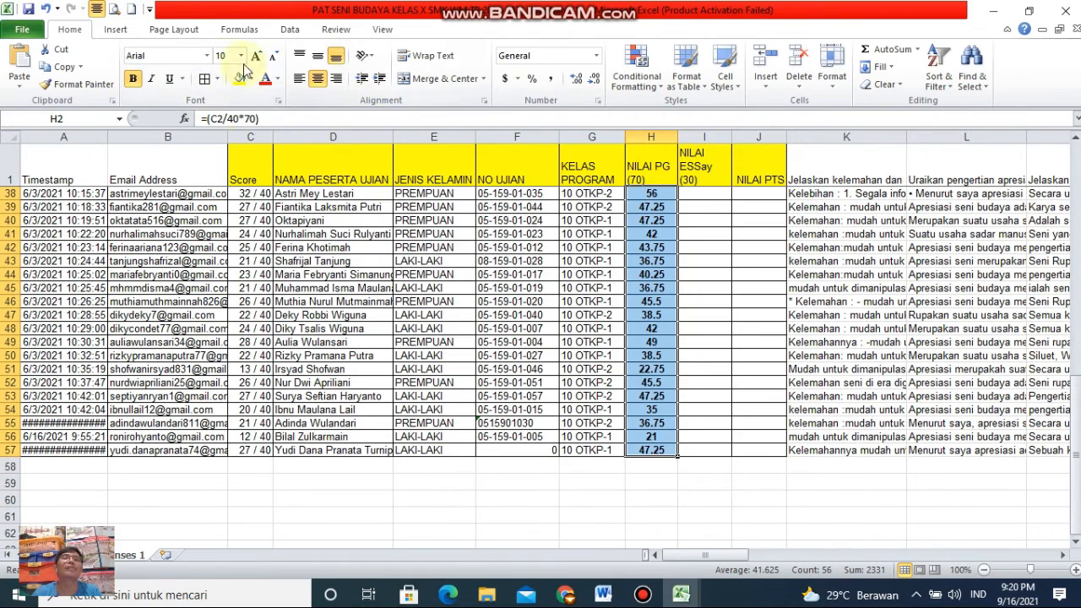
left_click(256, 57)
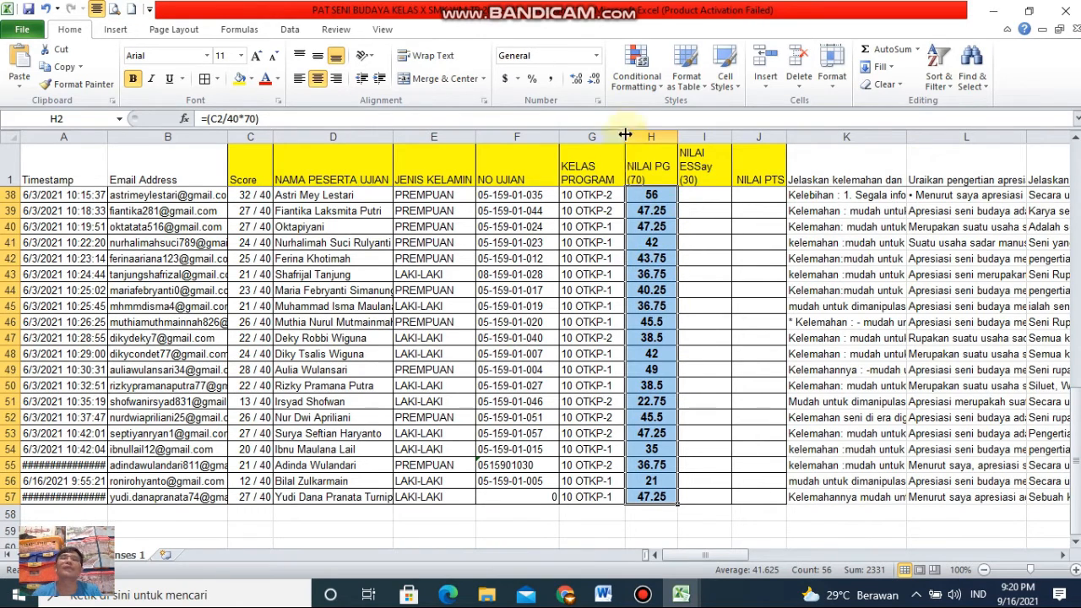
left_click(576, 82)
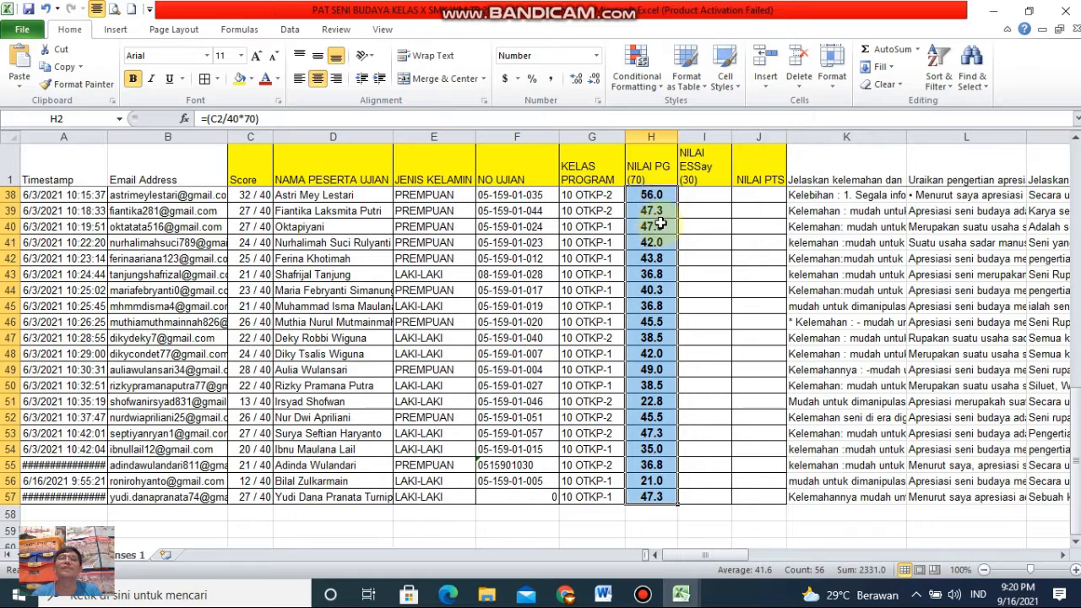
left_click(594, 80)
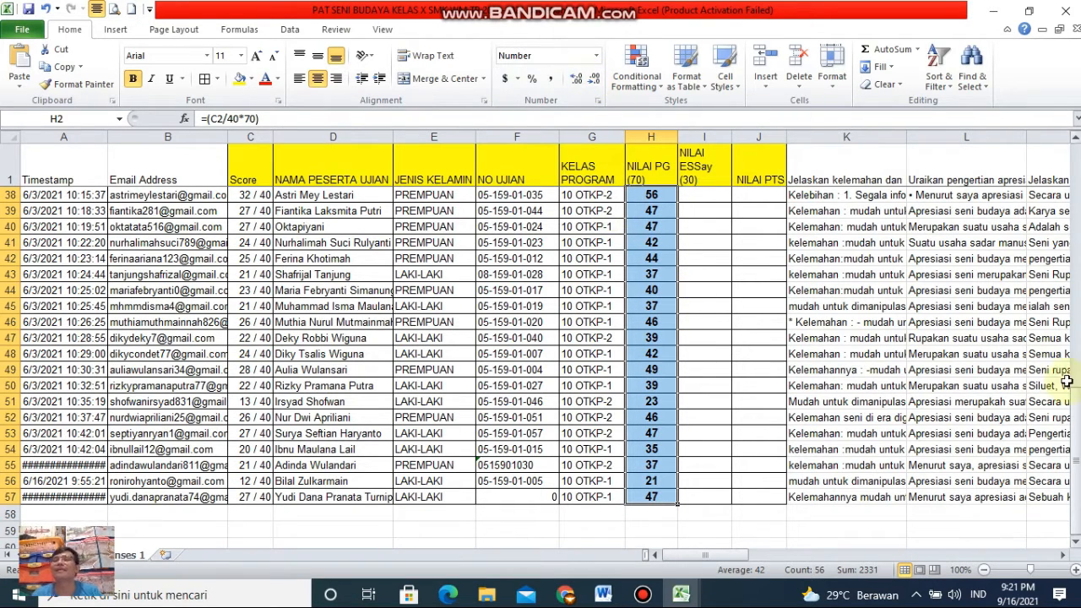
- Enter the essay scores 29, 27, 30 and 17 for the first four students in I2:I5
left_click_drag(1077, 442, 1076, 169)
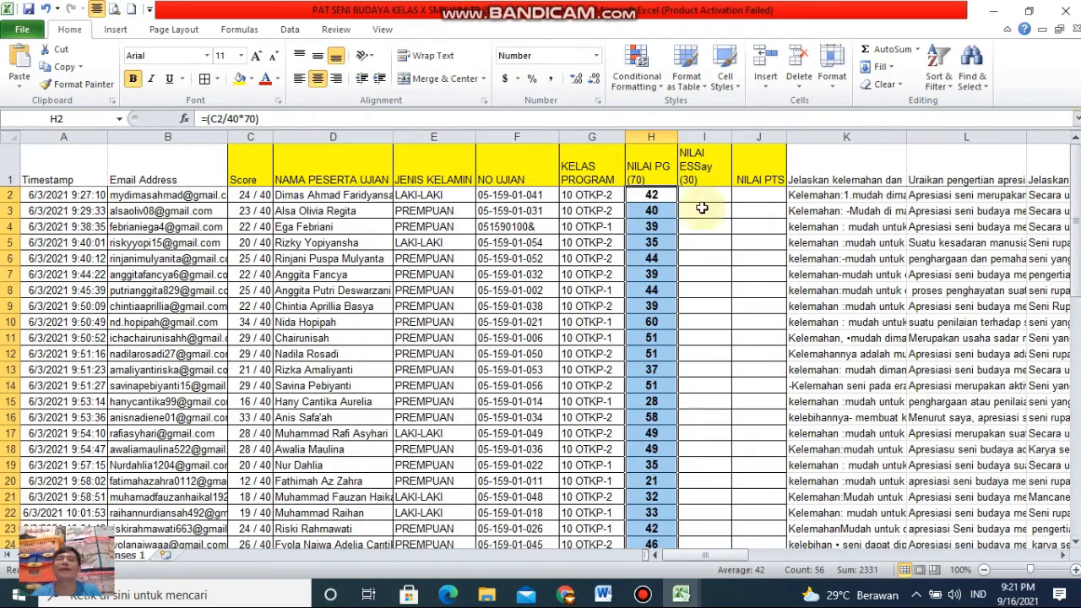
left_click(652, 196)
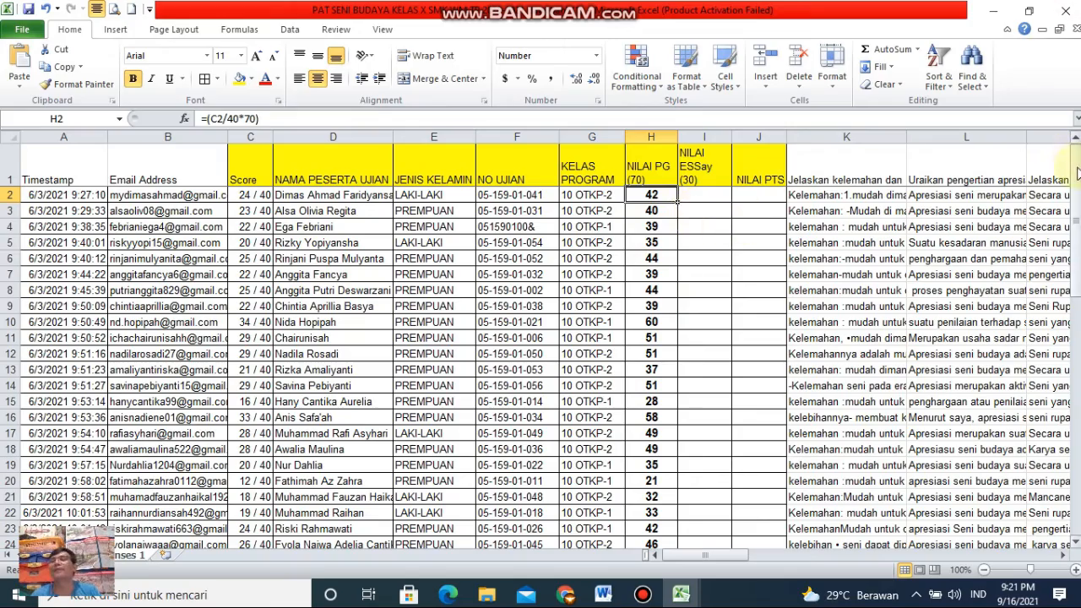
mouse_move(1076, 167)
left_mouse_down()
mouse_move(1075, 200)
mouse_move(1076, 167)
left_mouse_up()
left_click(711, 196)
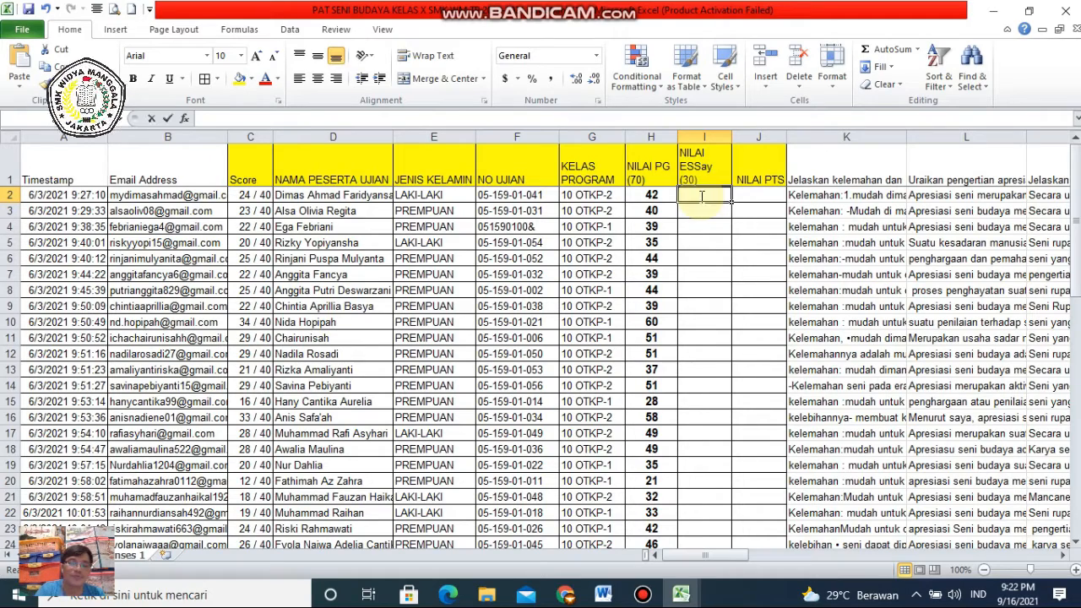
type("29")
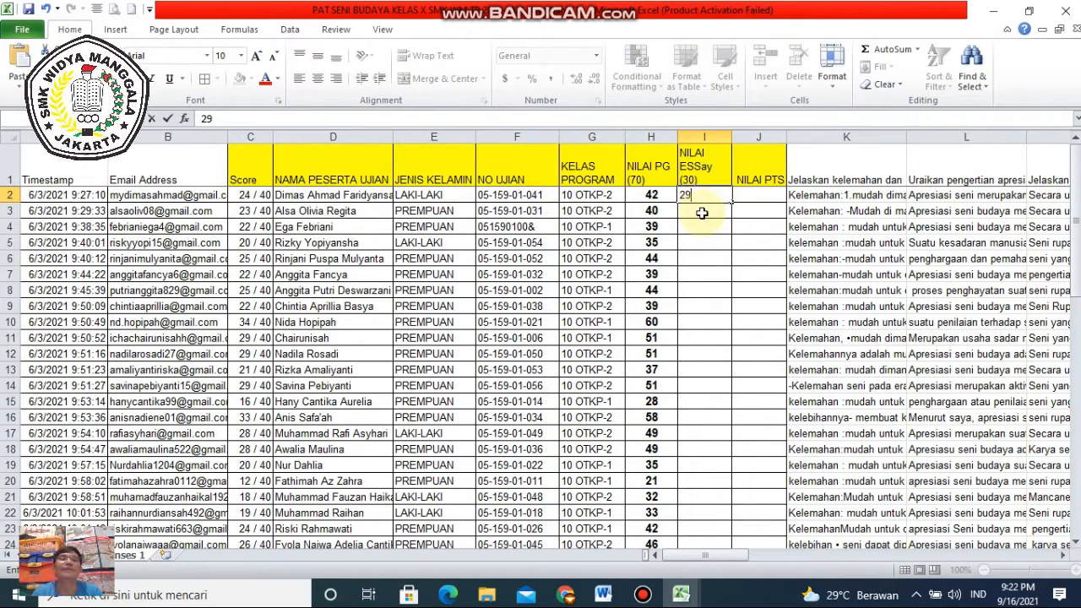
left_click(702, 212)
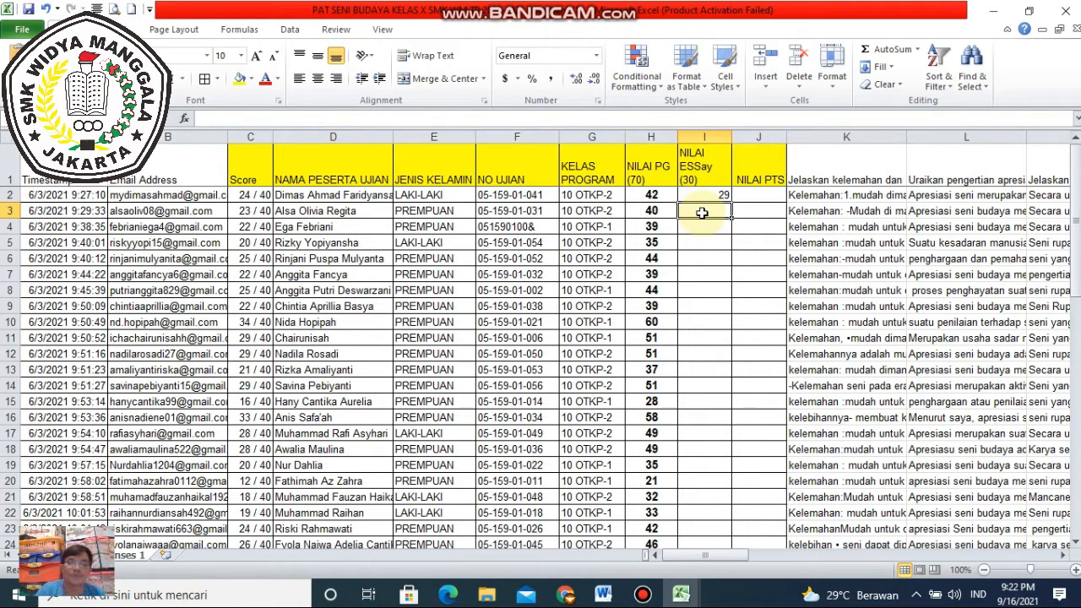
type("27")
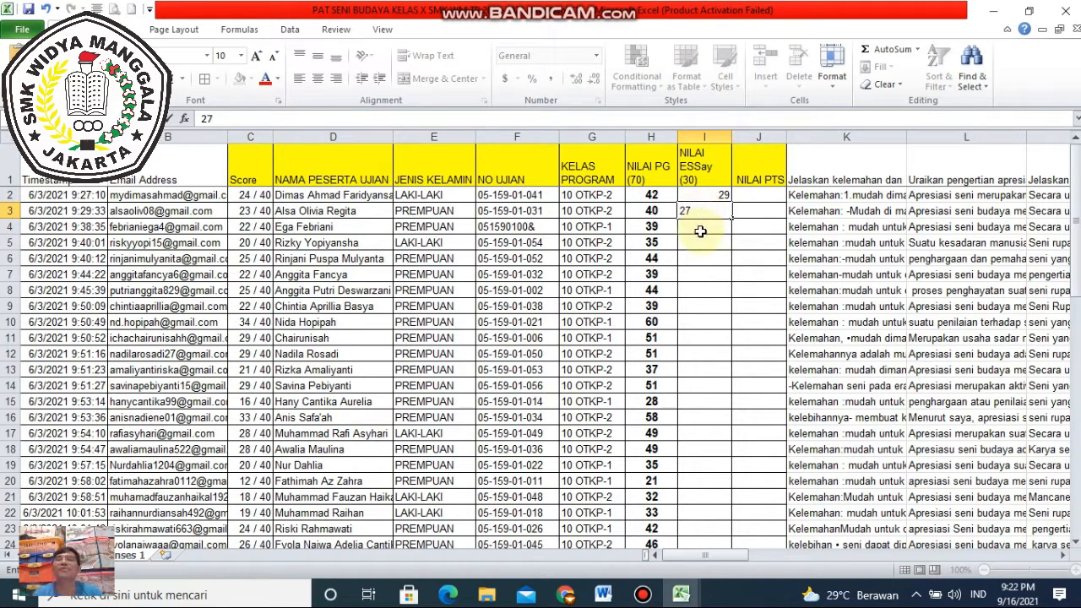
left_click(703, 229)
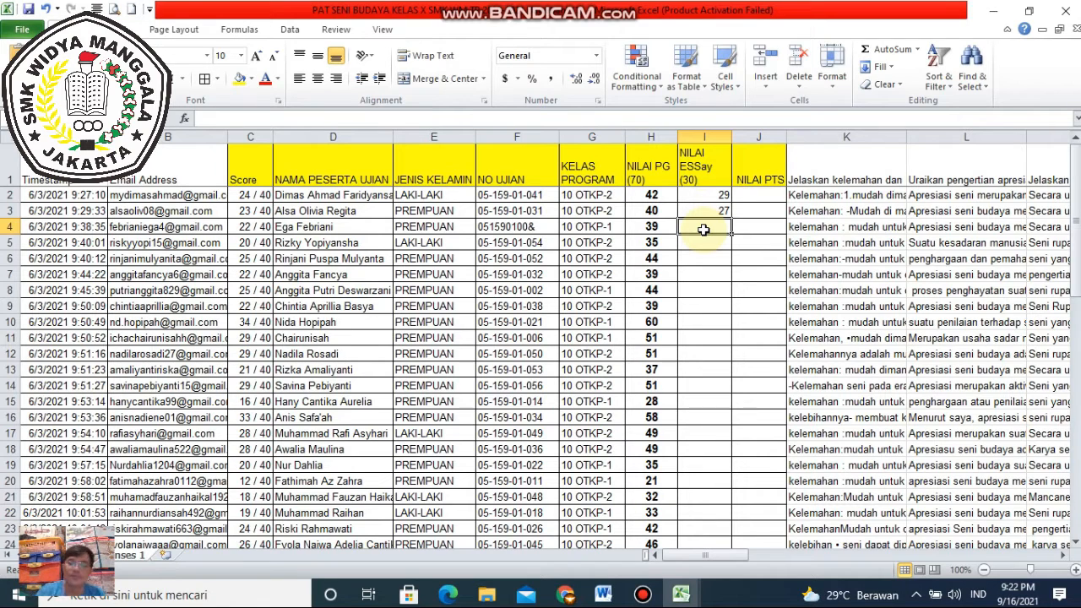
type("30")
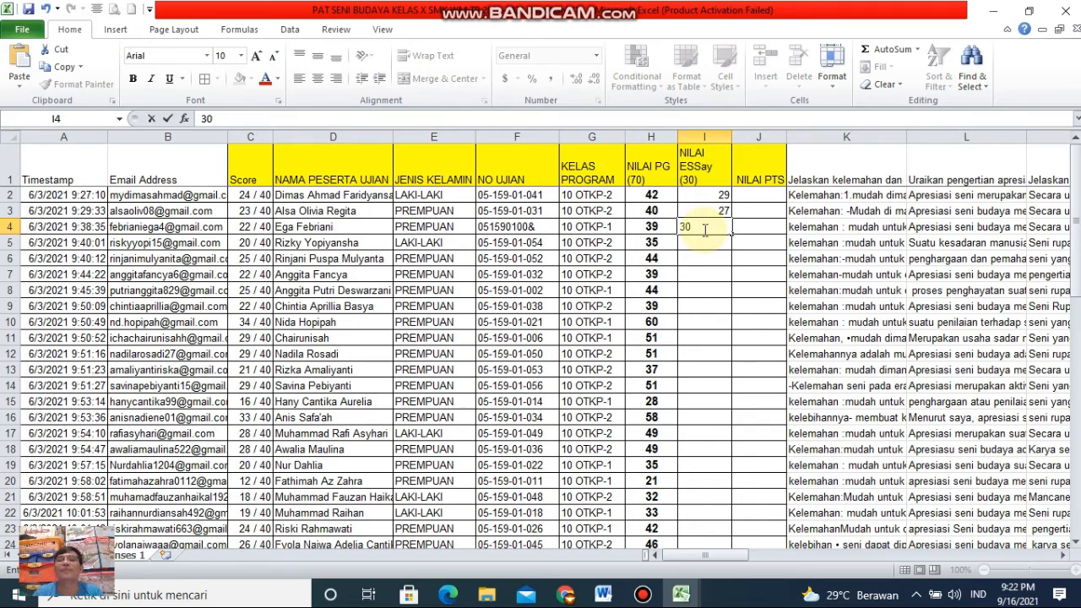
left_click(714, 244)
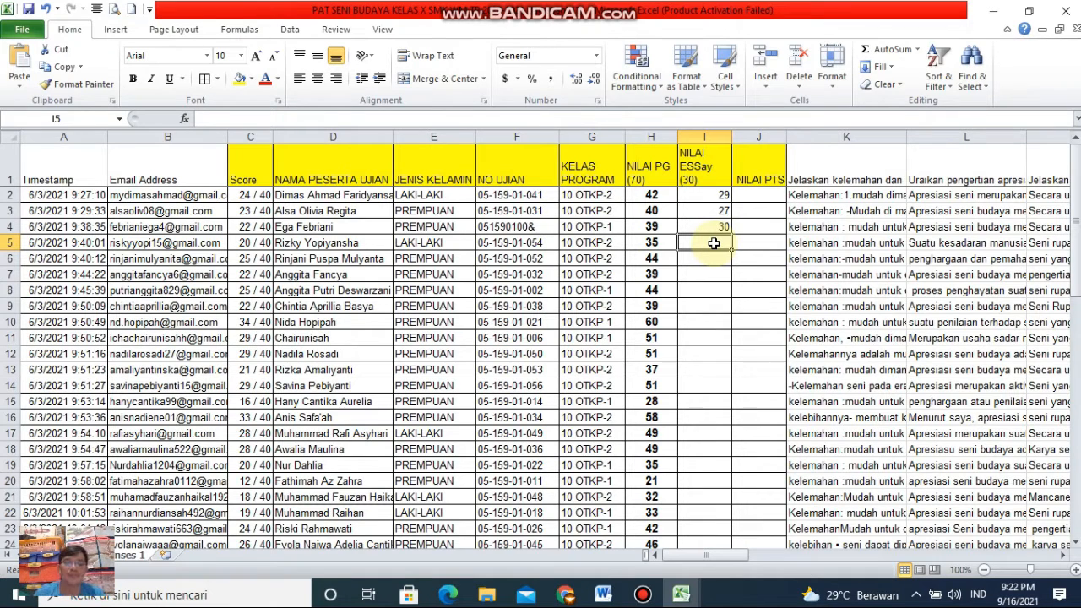
type("17")
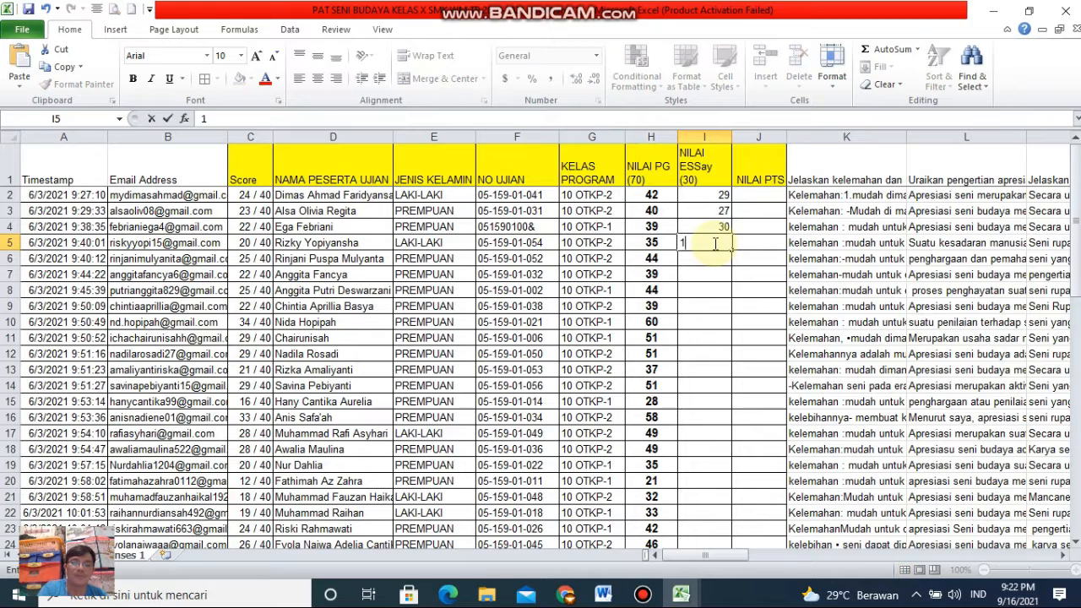
left_click(712, 304)
left_click(708, 243)
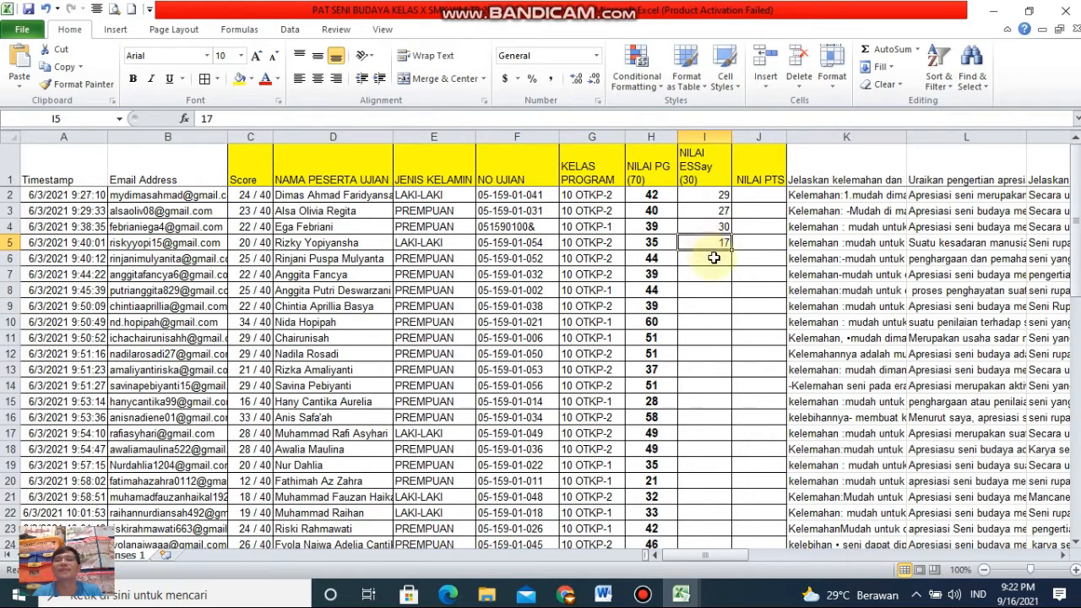
- Enter an essay score of 30 in I6 and fill it down to row 57
left_click(716, 260)
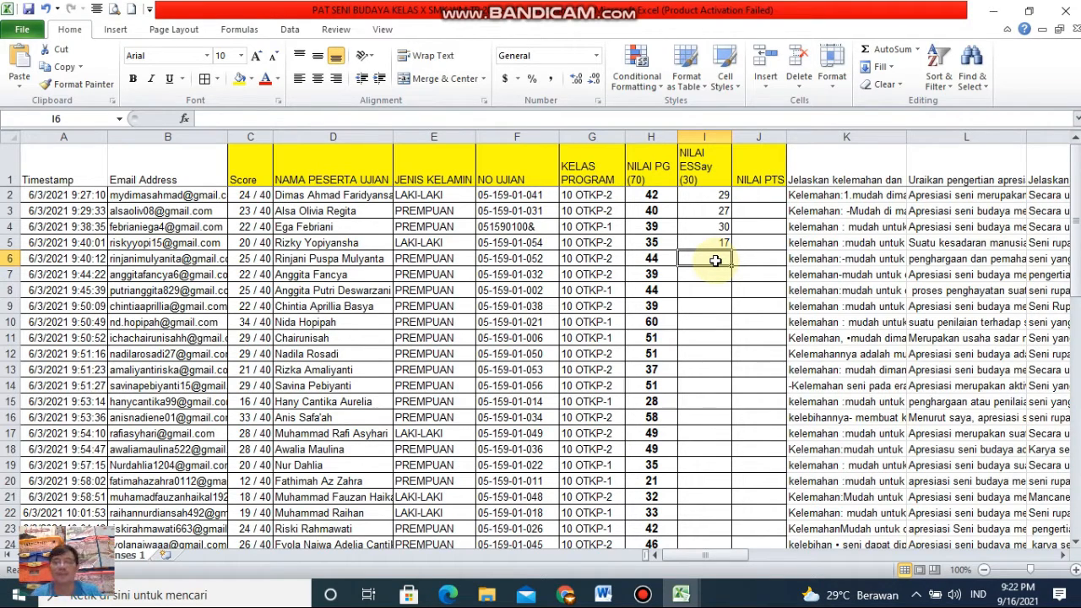
type("3")
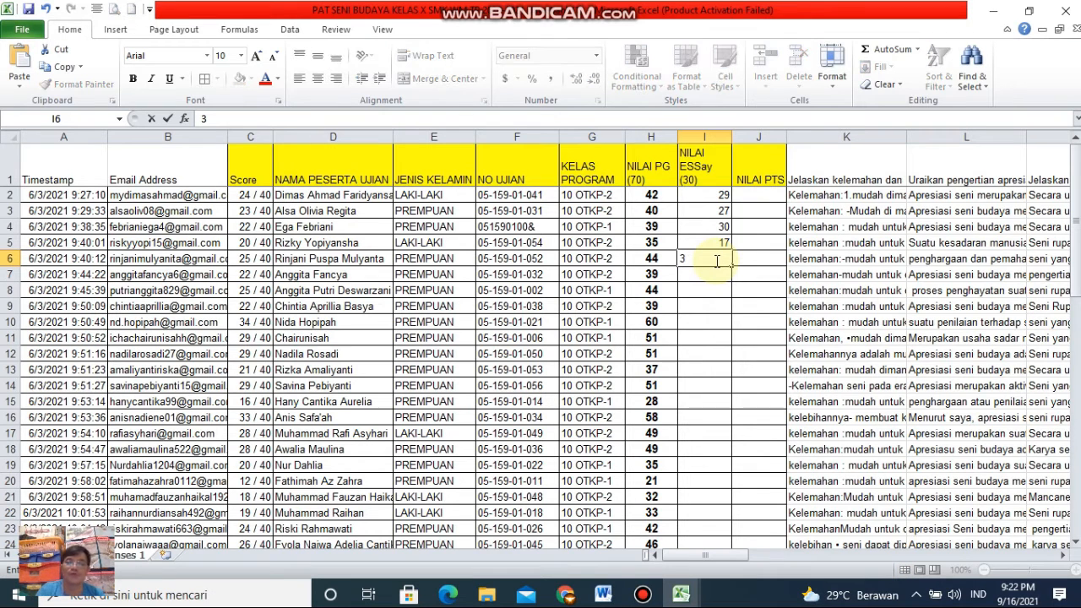
key("Return")
key("Return")
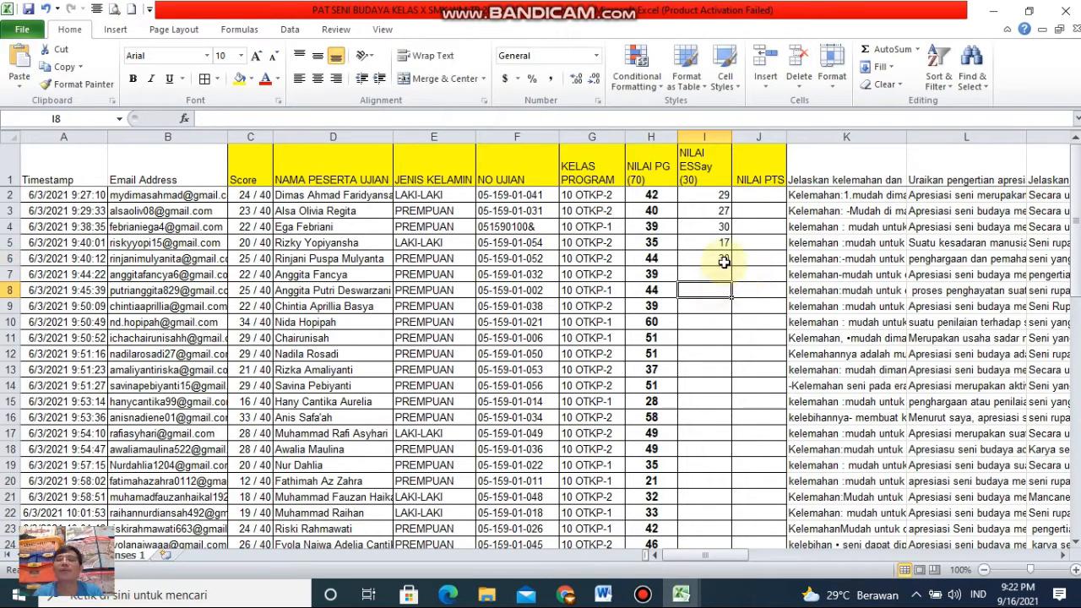
left_click(723, 261)
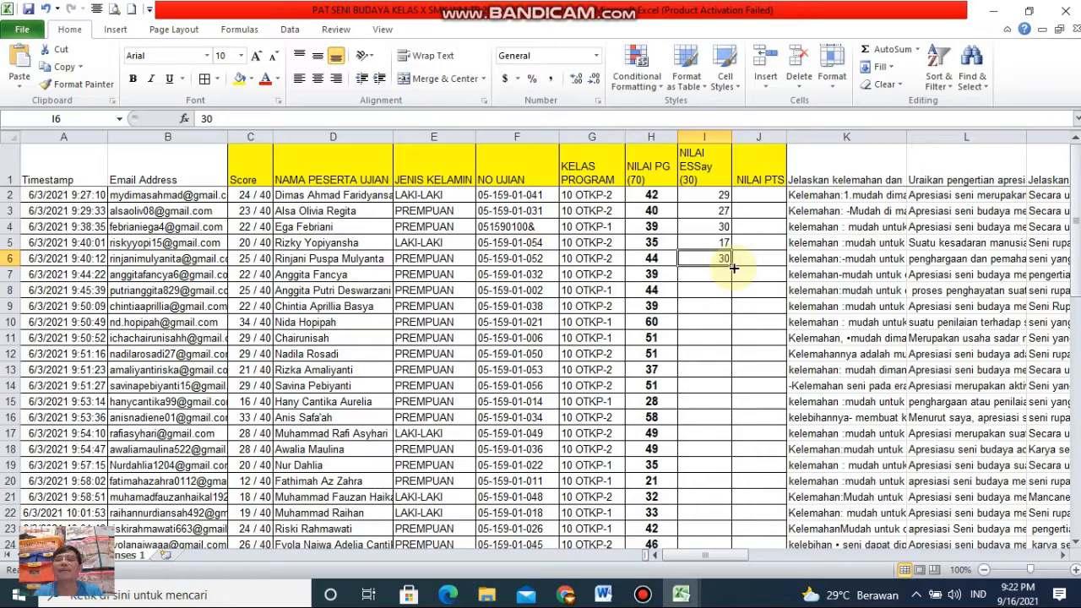
left_click_drag(734, 268, 735, 515)
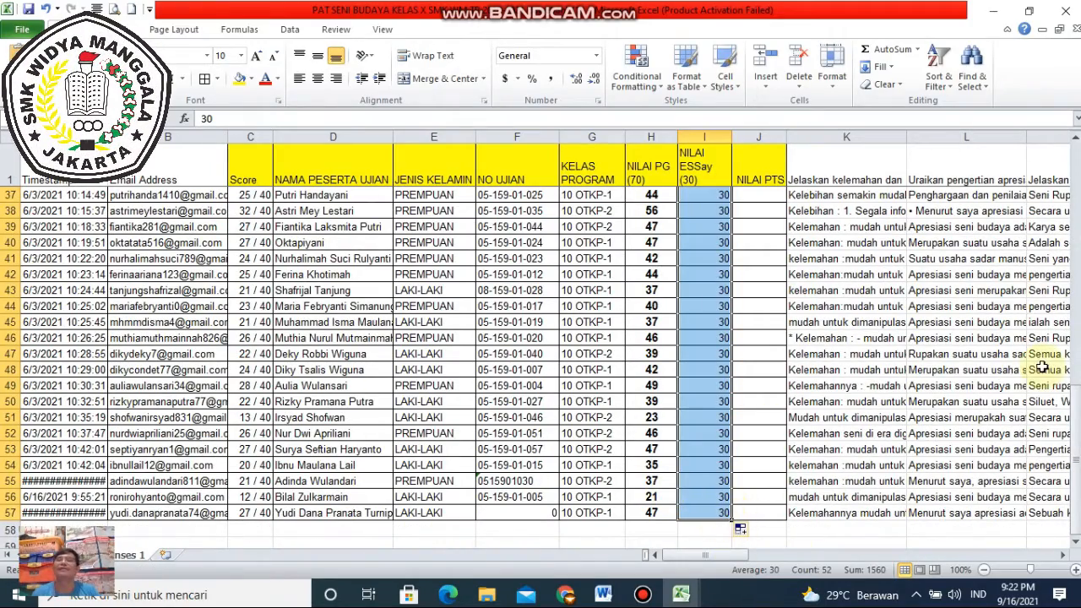
- Center the essay scores in I2:I57 horizontally
left_click_drag(1076, 482, 1047, 149)
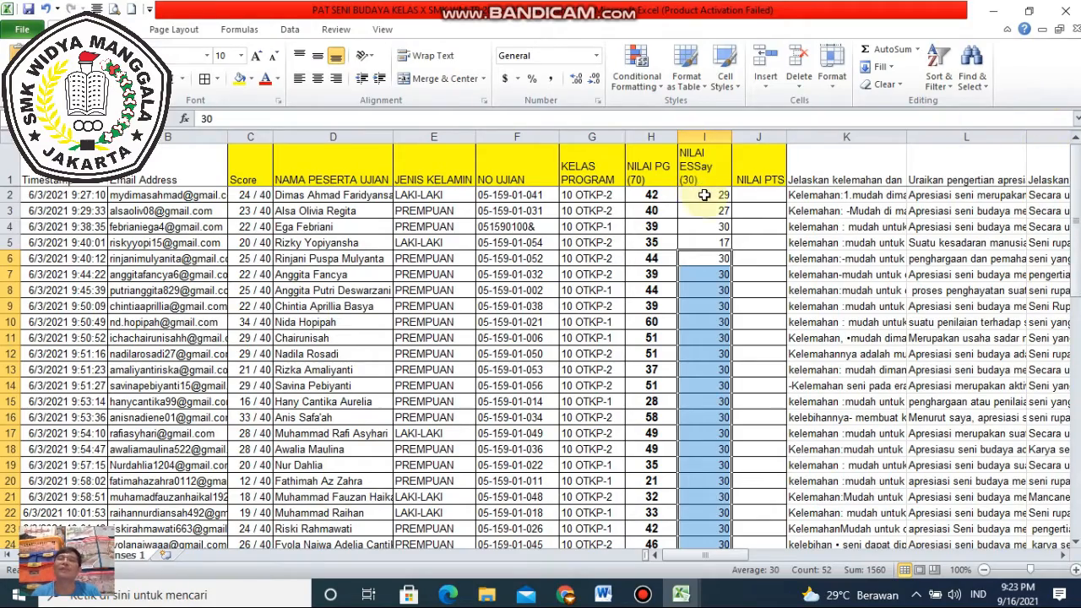
left_click_drag(703, 195, 702, 510)
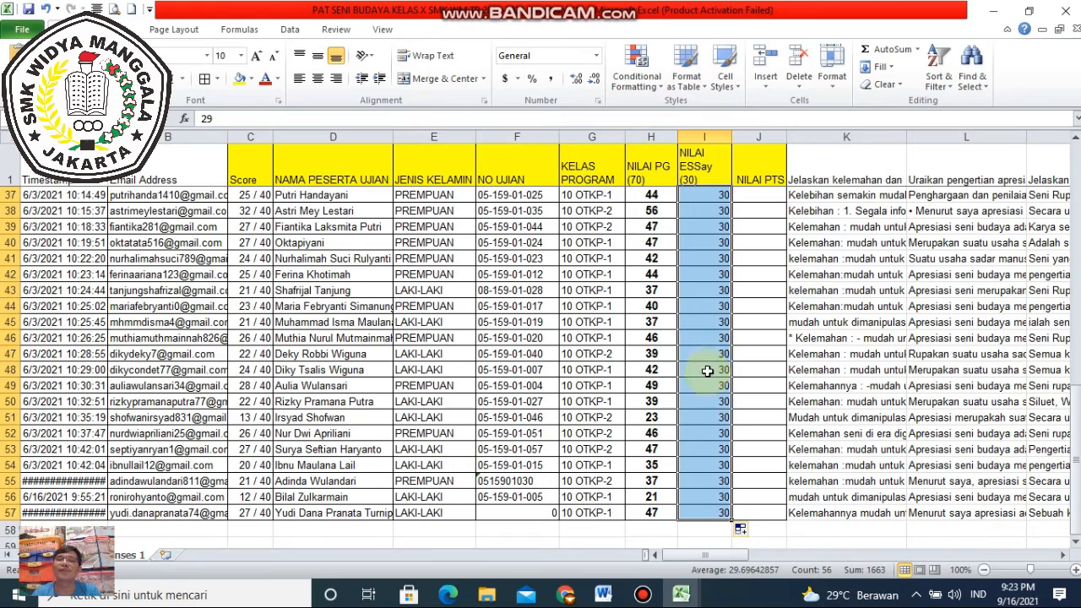
left_click(317, 78)
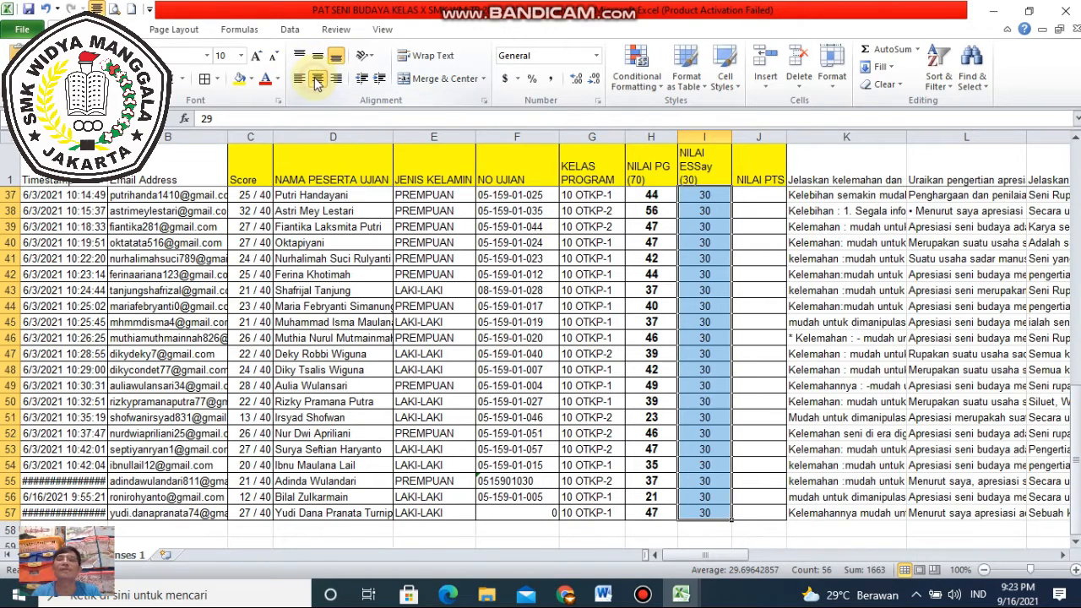
- Change individual essay scores to 22 in I49, 21 in I43 and 23 in I52
left_click(706, 385)
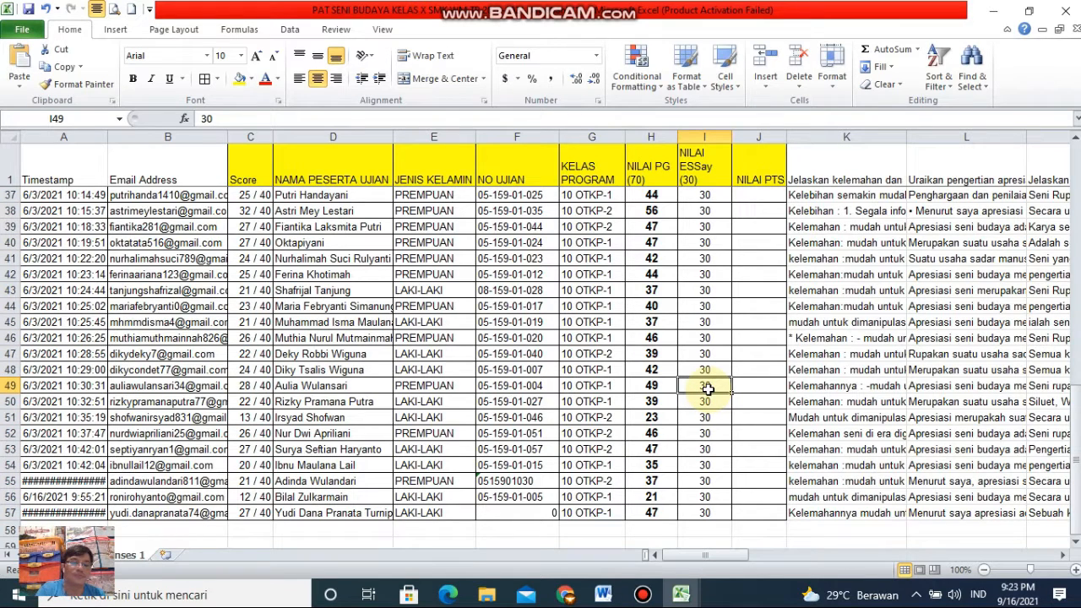
type("22")
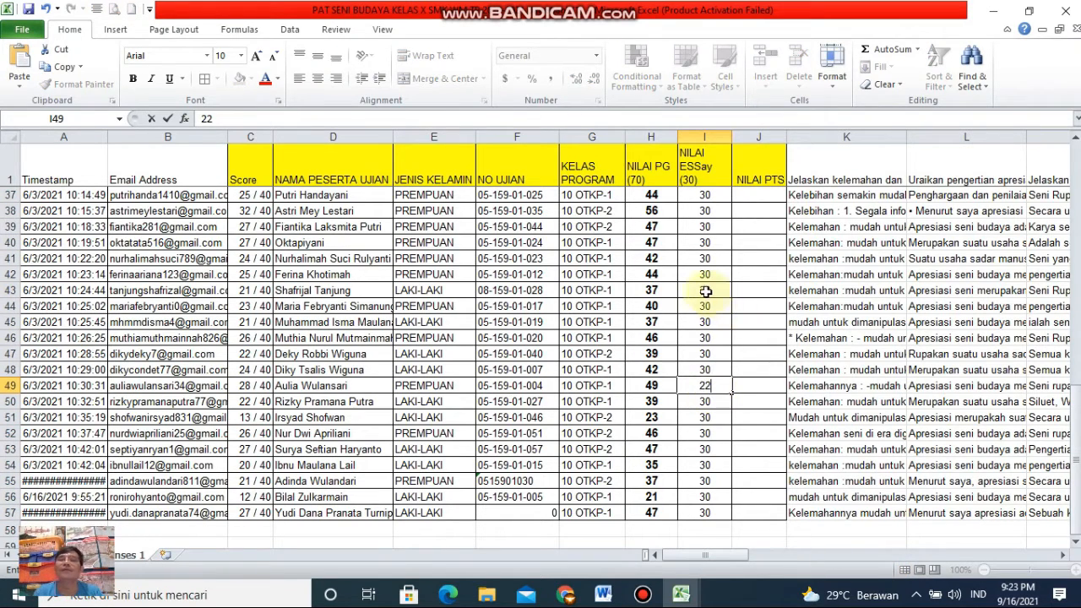
left_click(705, 290)
type("21")
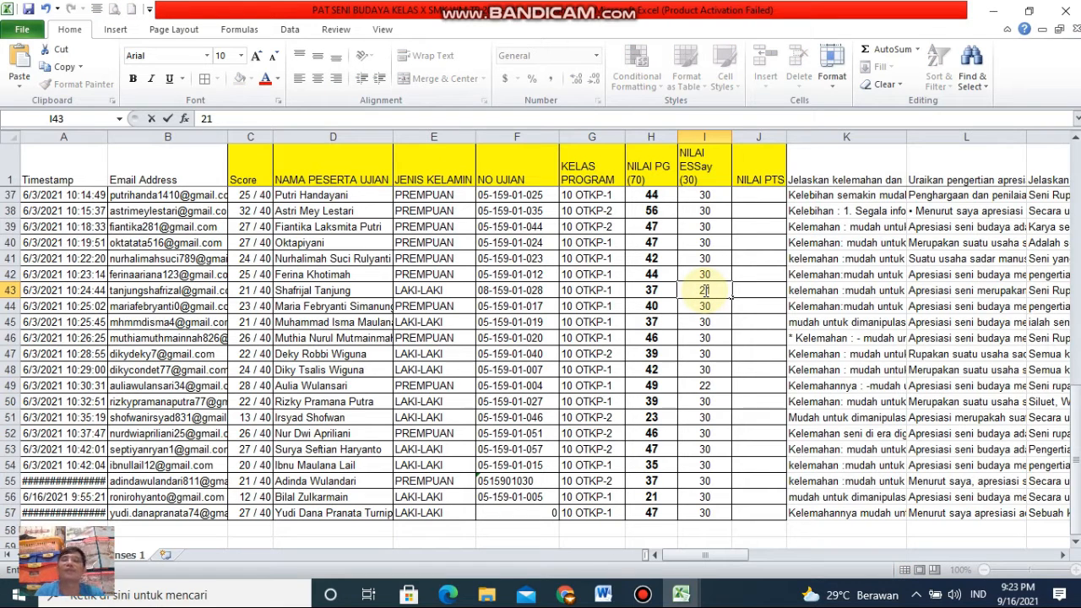
left_click(704, 432)
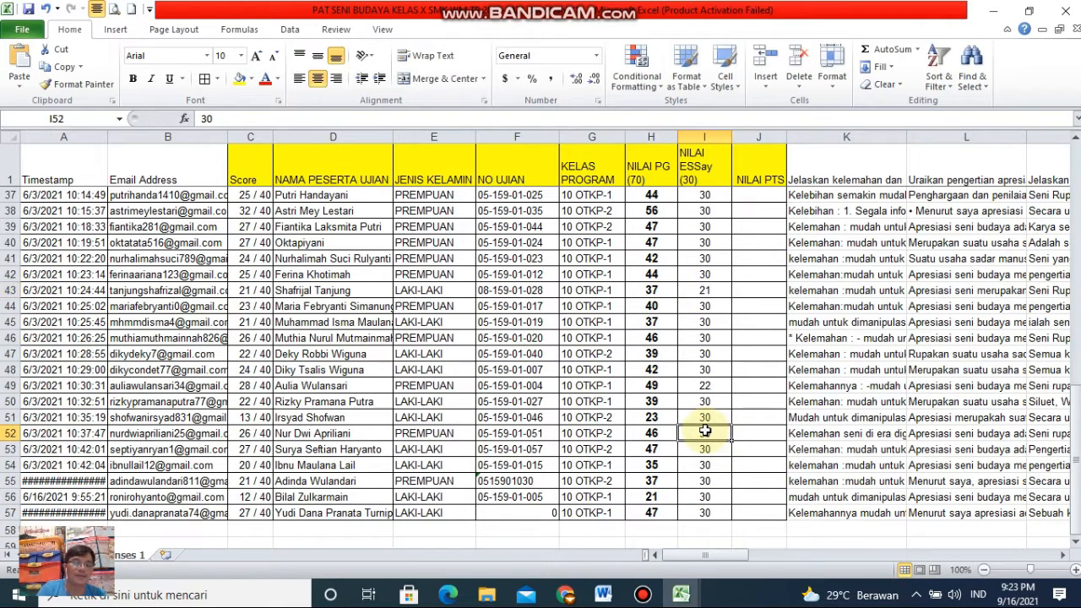
type("2")
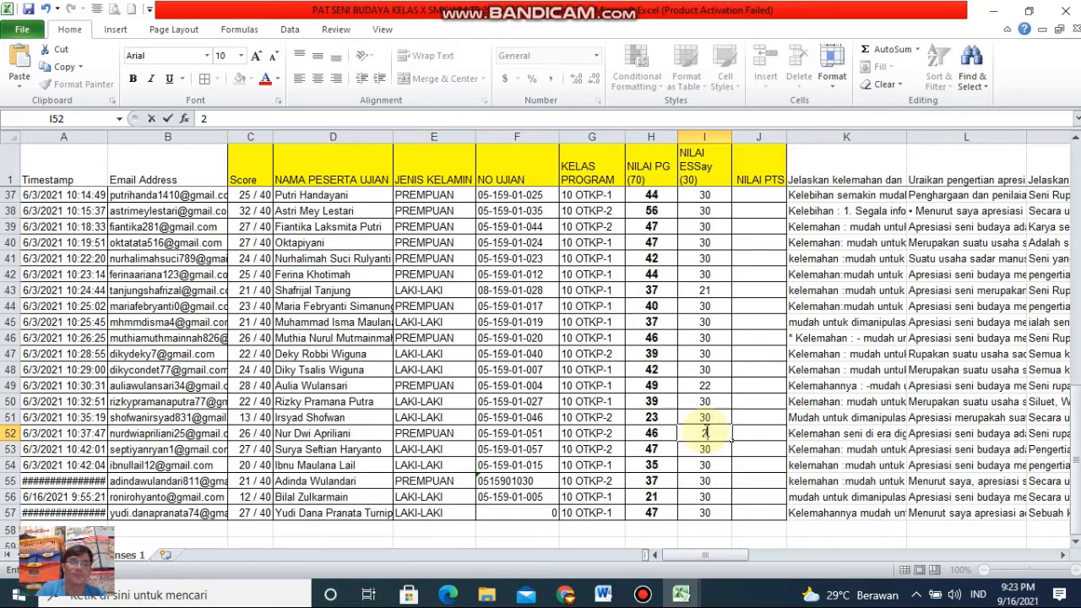
type("3")
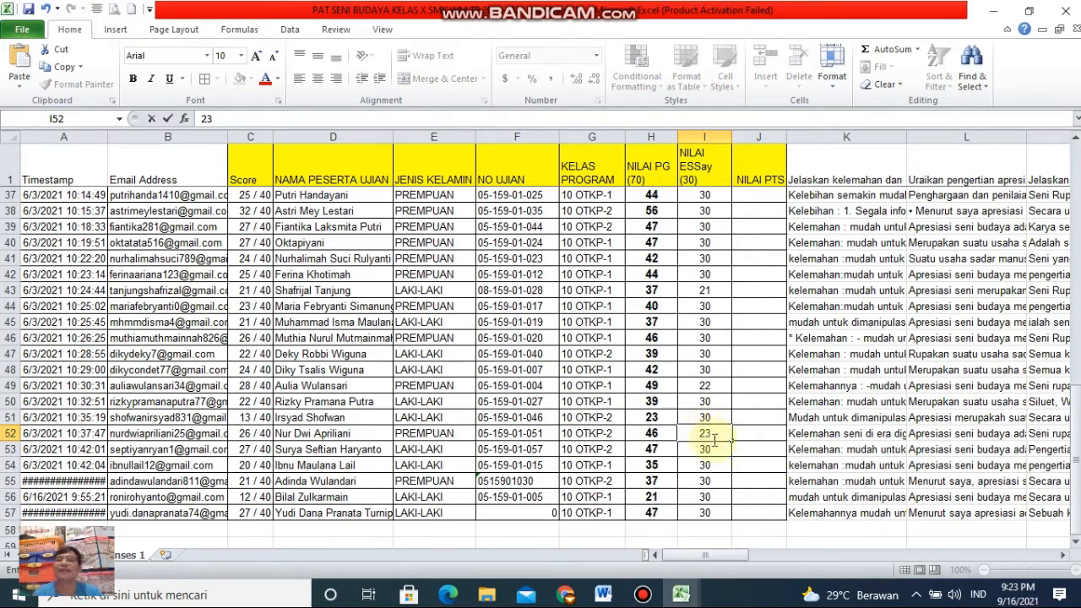
left_click(754, 463)
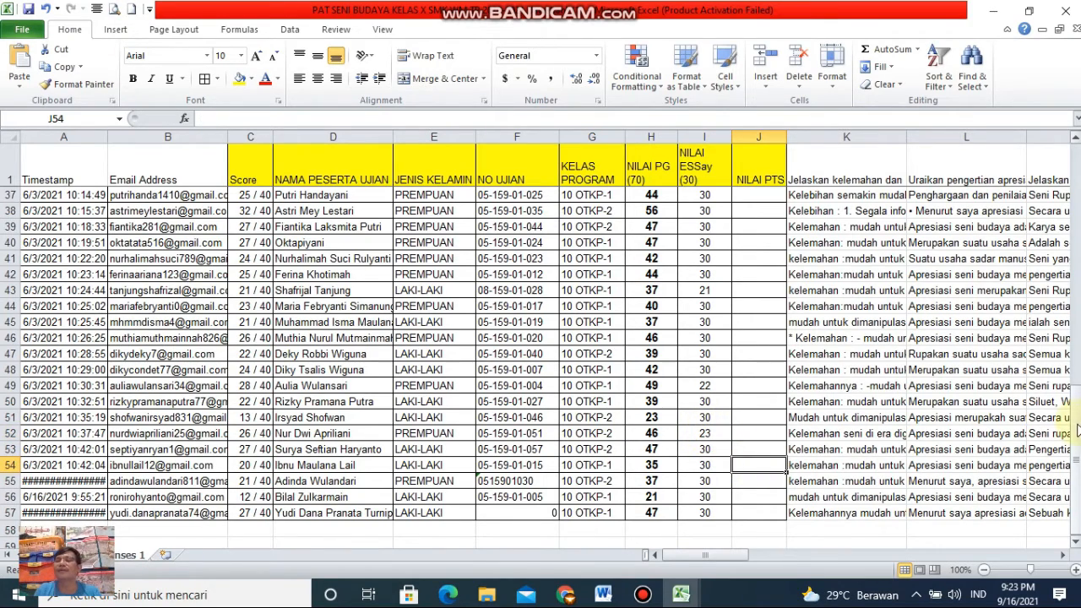
- Format the essay scores in I2:I57 as bold with font size 11
left_click_drag(1078, 437, 1078, 202)
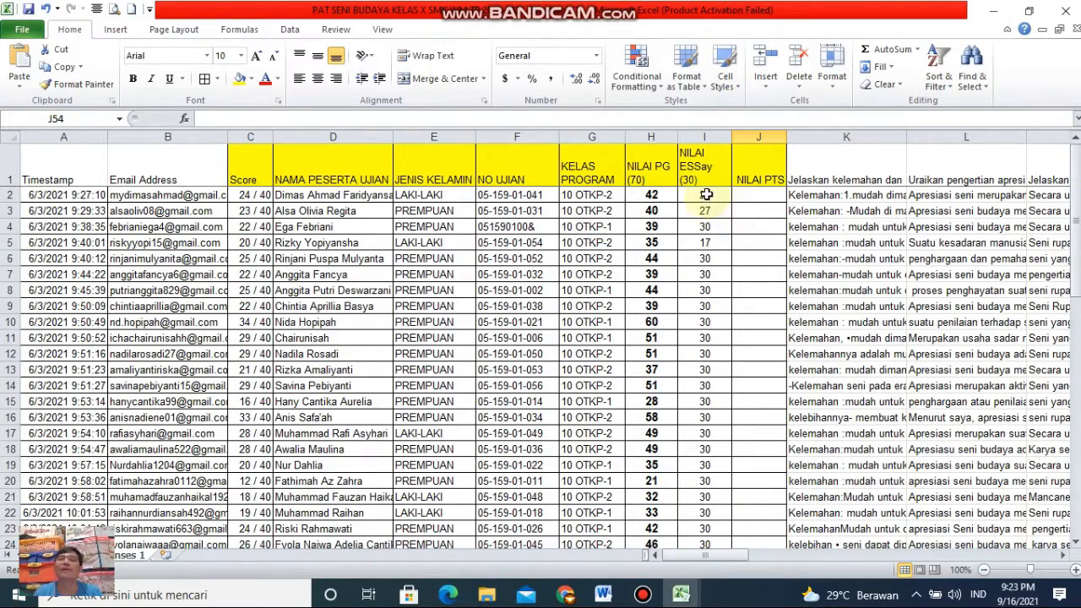
left_click_drag(706, 194, 710, 513)
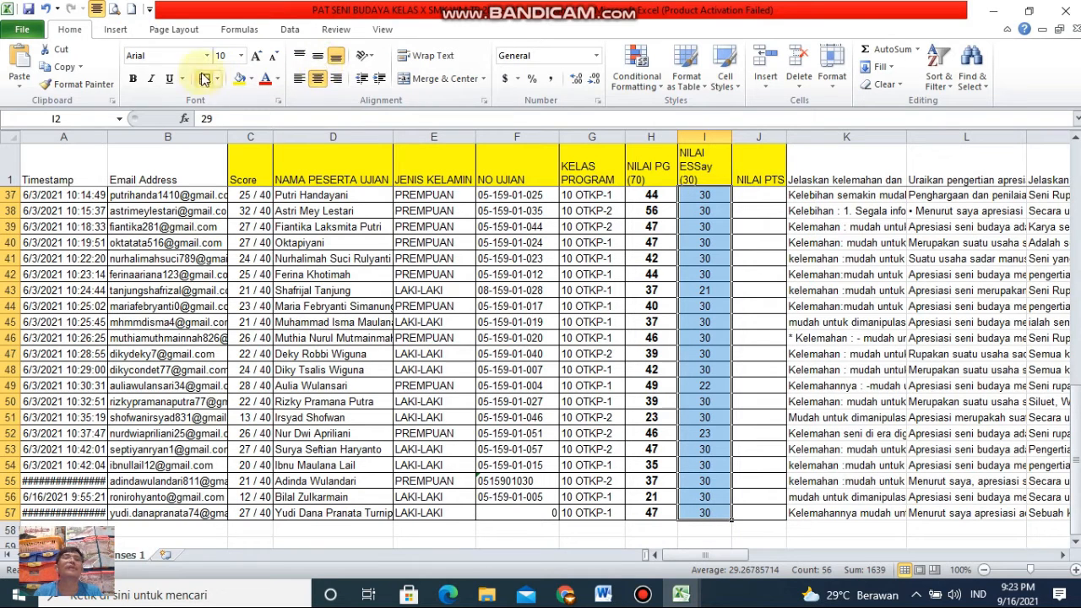
left_click(133, 80)
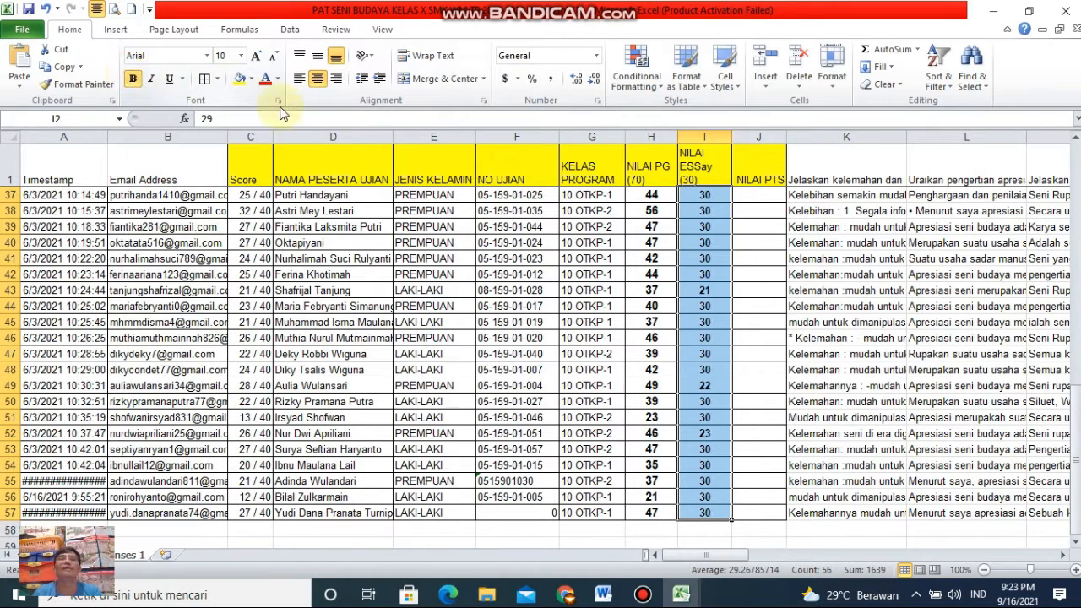
left_click(256, 56)
left_click(256, 57)
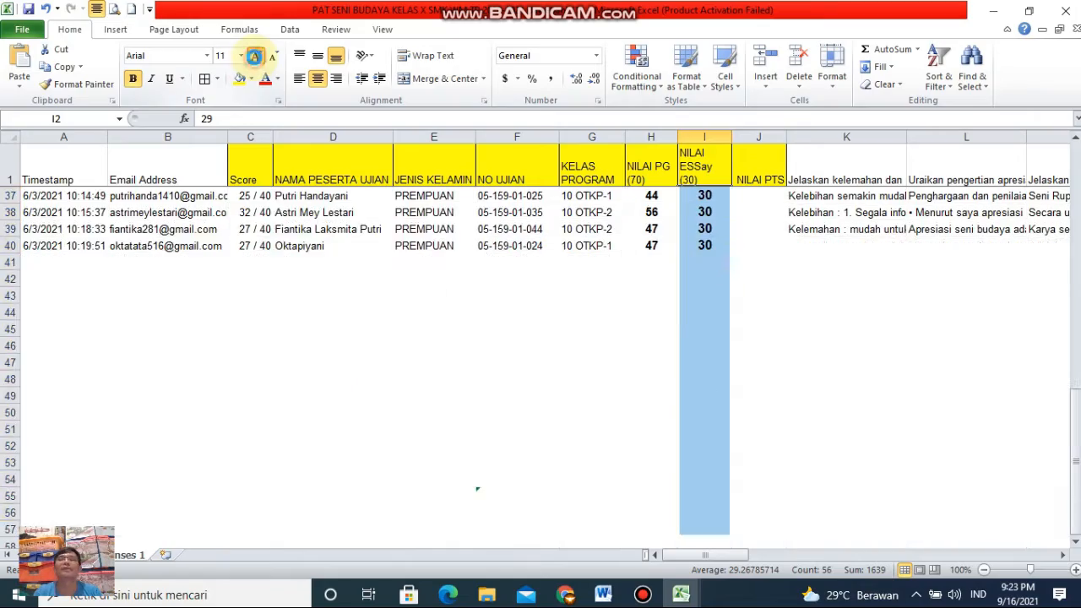
left_click(273, 56)
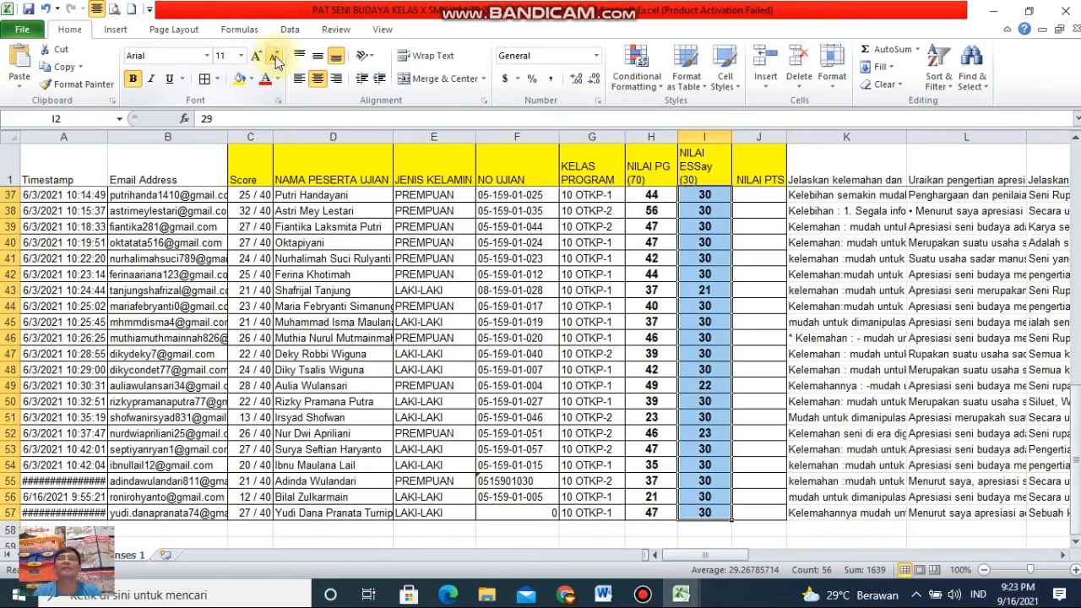
- Enter =SUM(H2:I2) in J2 to add the multiple-choice and essay scores for the first student
scroll(1077, 467, "up", 12)
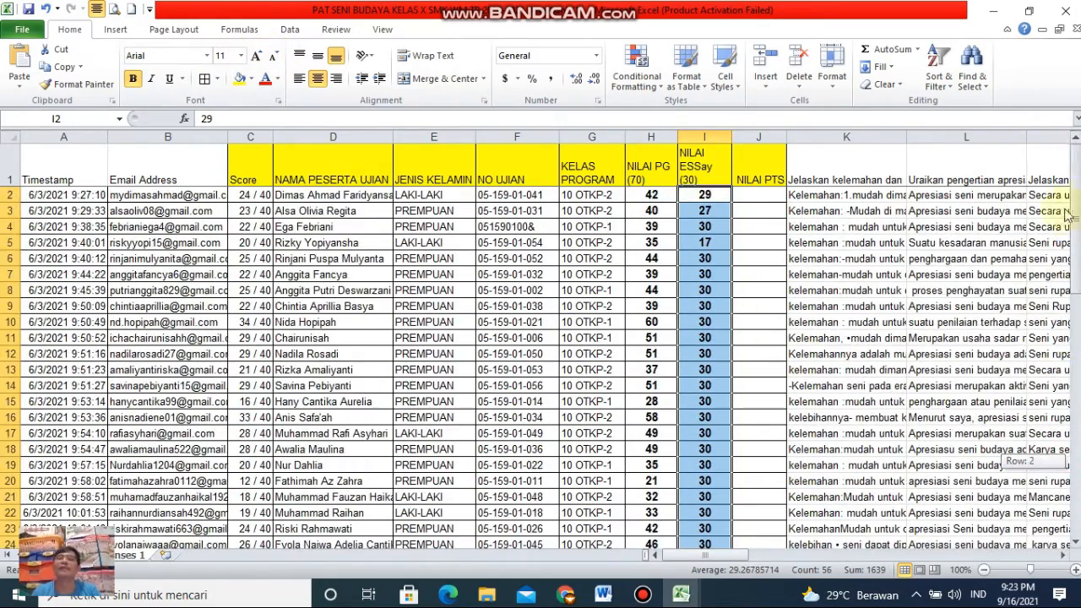
left_click(758, 195)
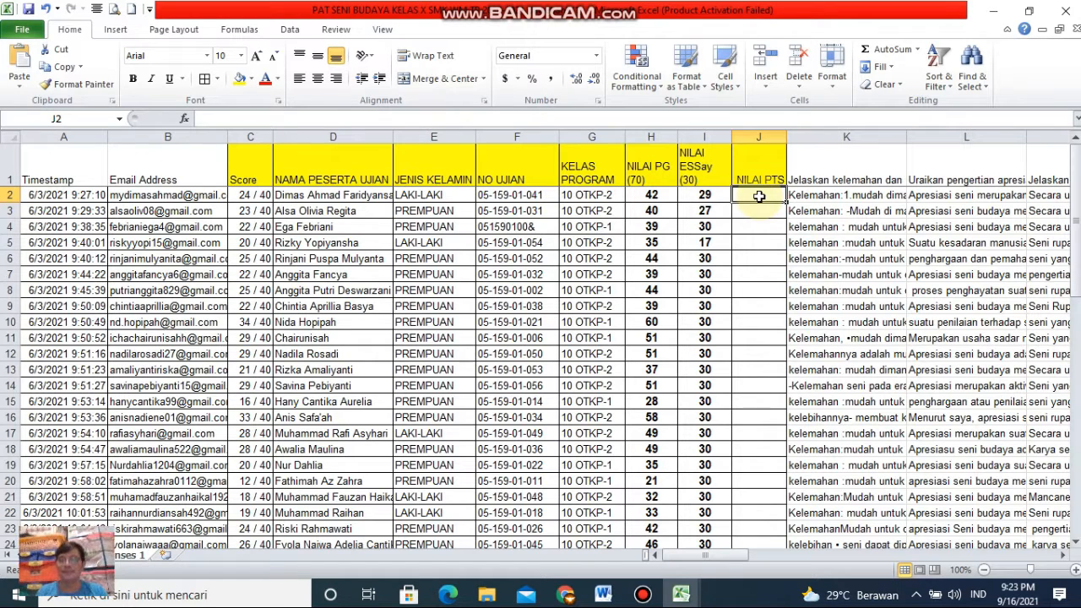
type("=")
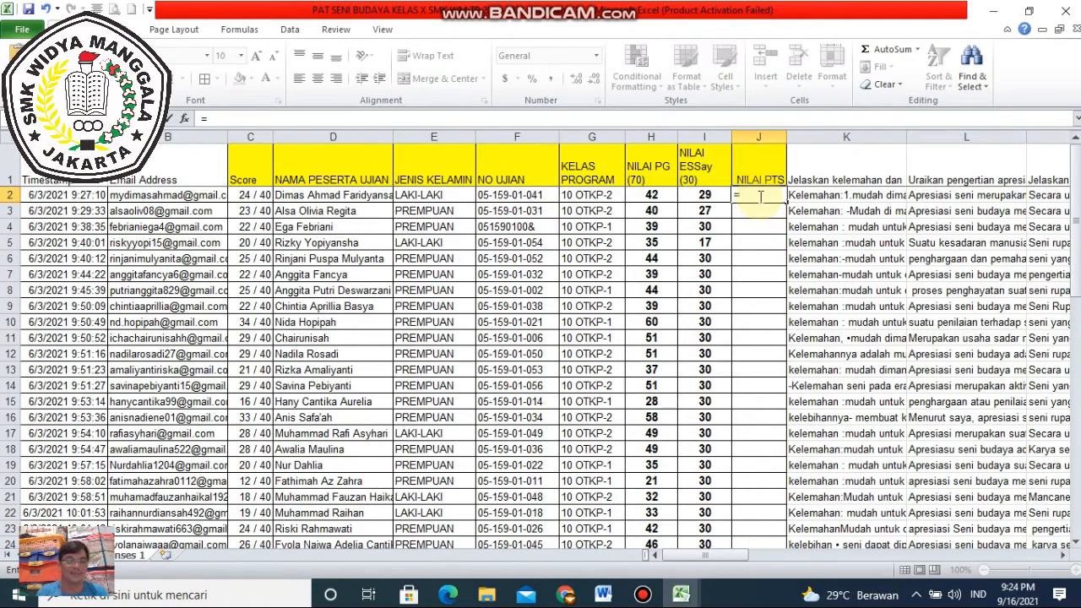
type("SUM")
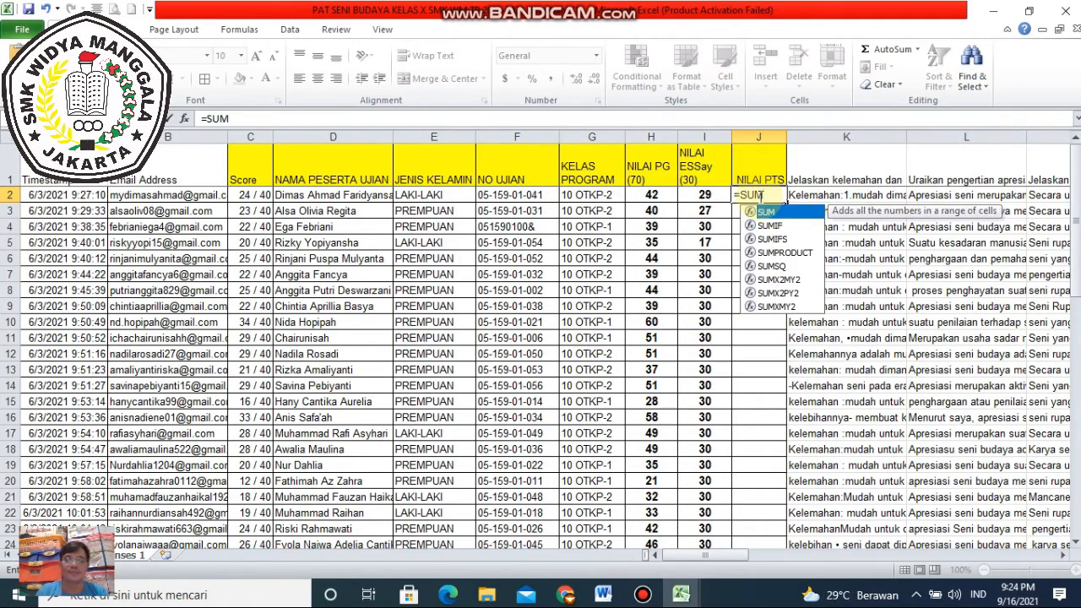
type("(")
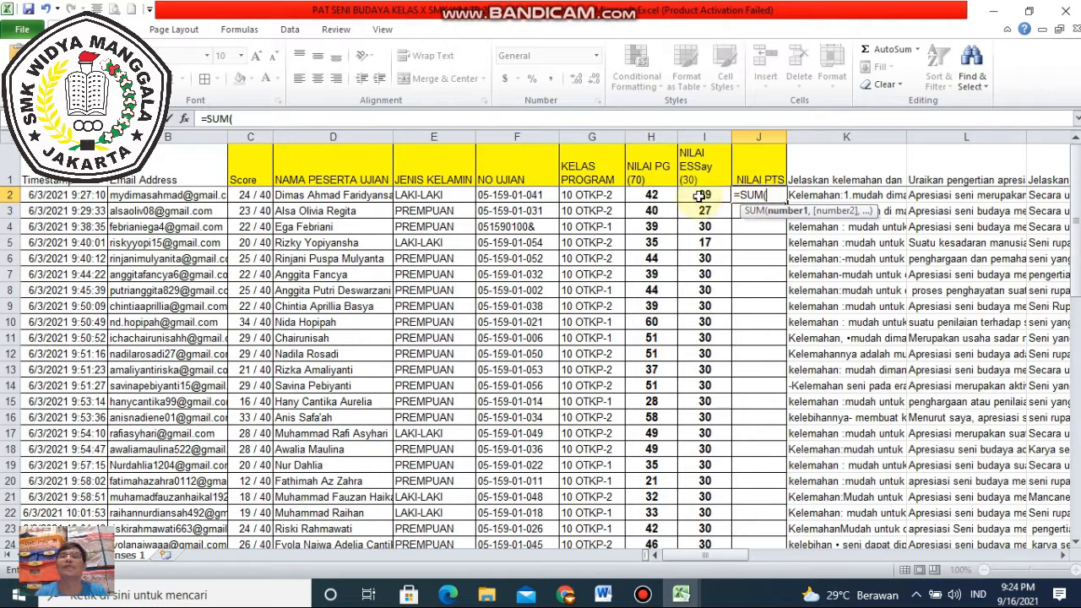
left_click_drag(650, 196, 700, 197)
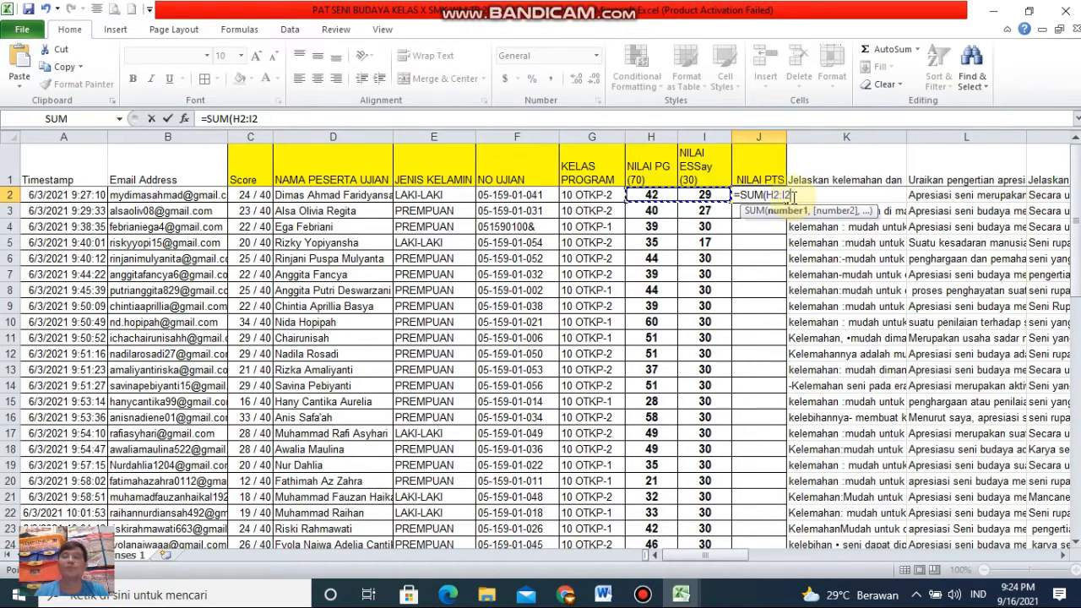
type(")")
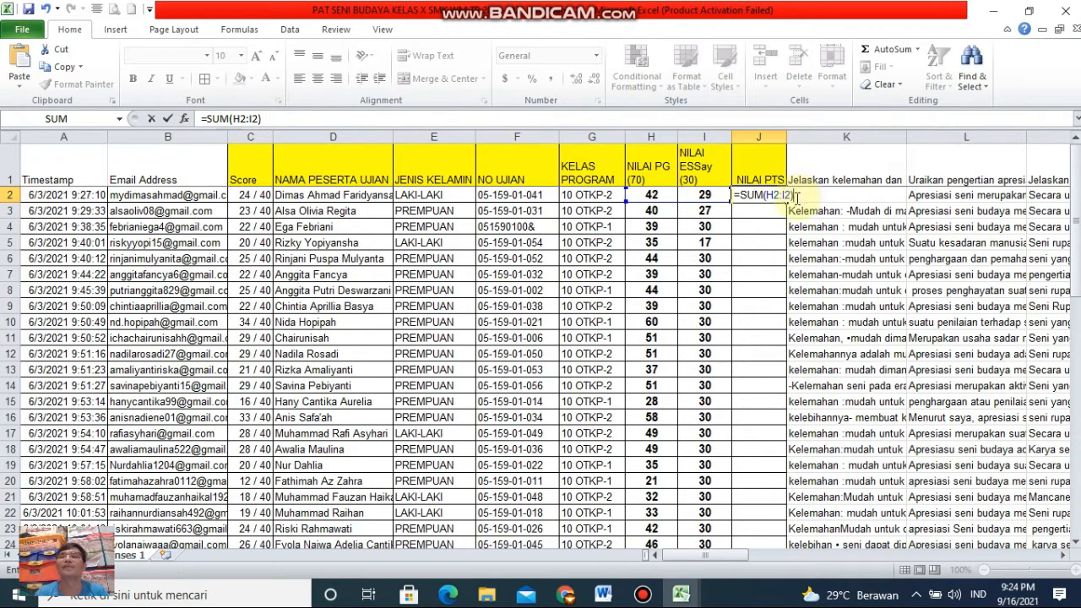
key("Return")
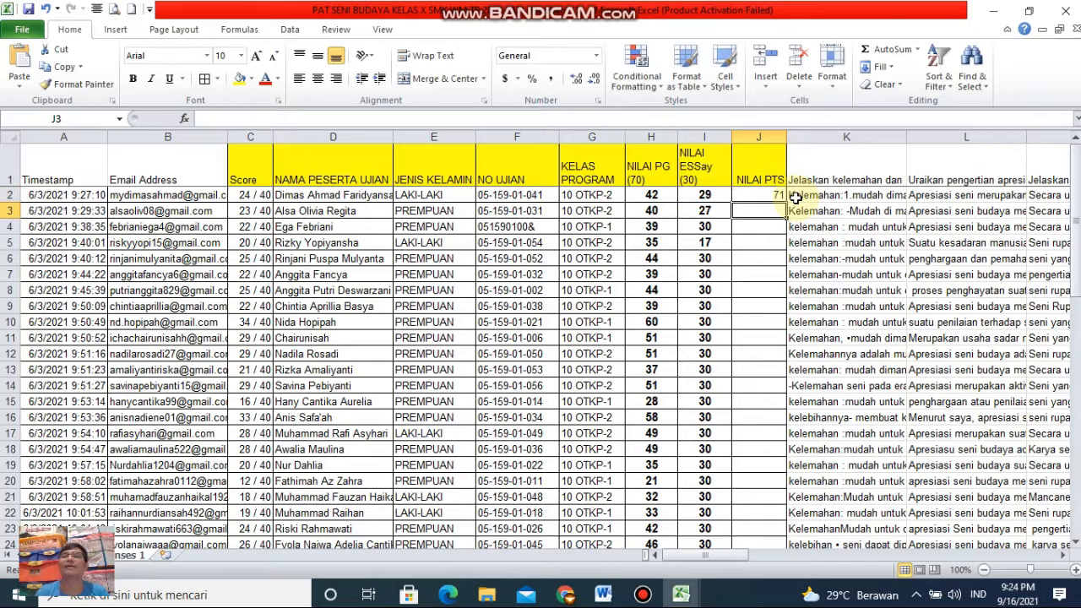
- Center the PTS score in J2 horizontally and set its font size to 11
left_click(759, 195)
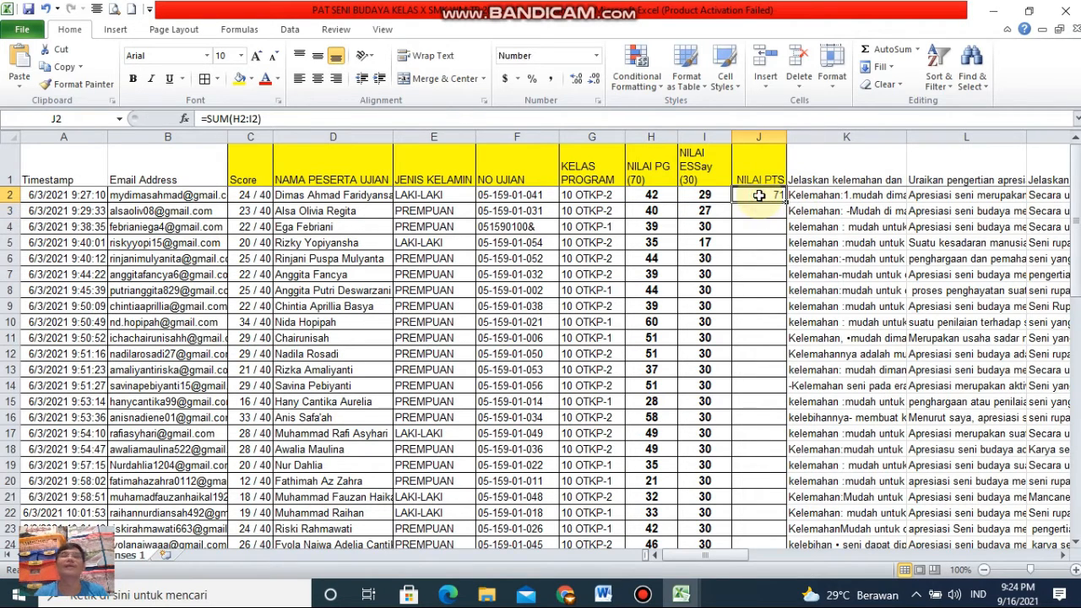
left_click(318, 79)
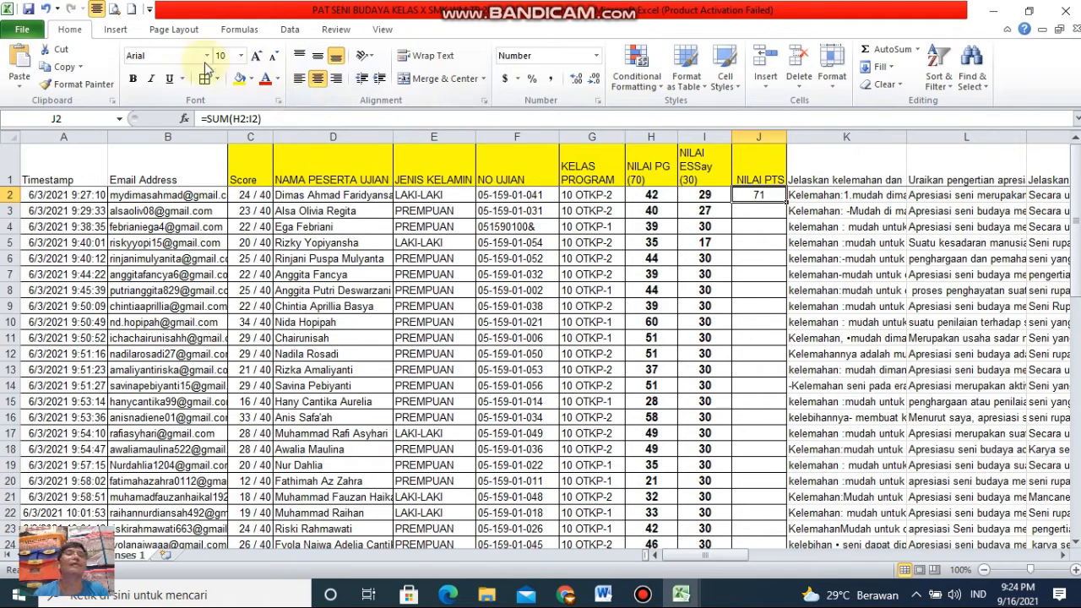
left_click(255, 55)
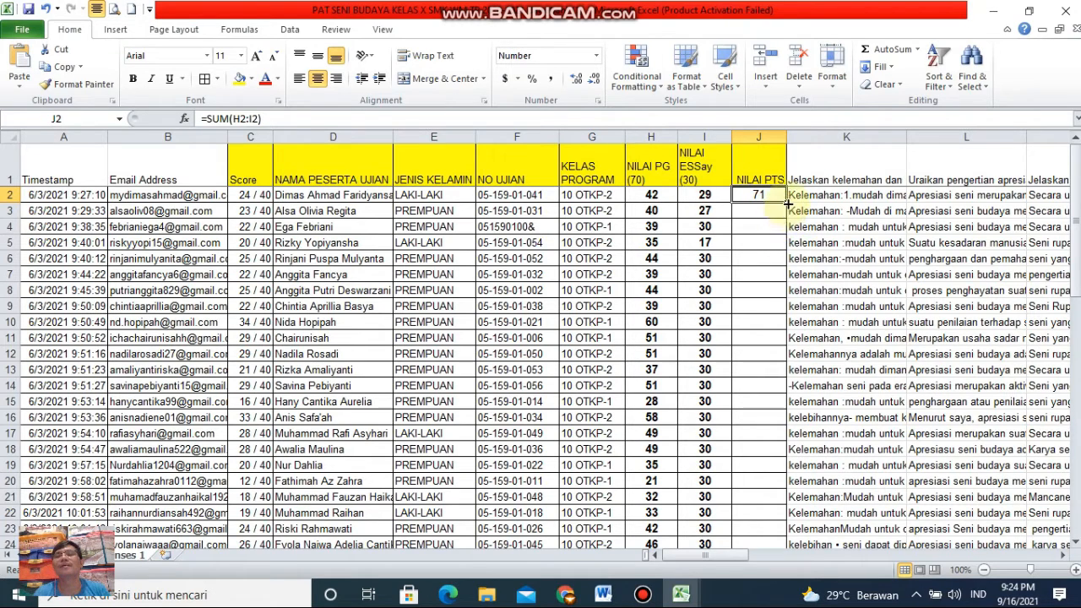
- Fill the J2 formula down to row 57 and format J2:J57 as bold with font size 12
left_click_drag(786, 202, 769, 515)
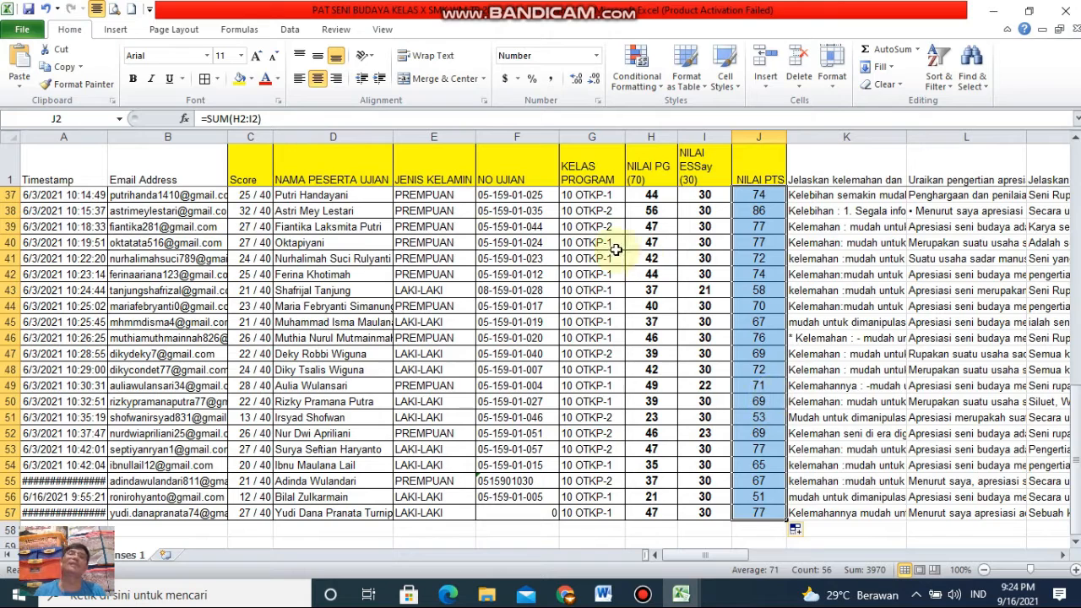
left_click(257, 57)
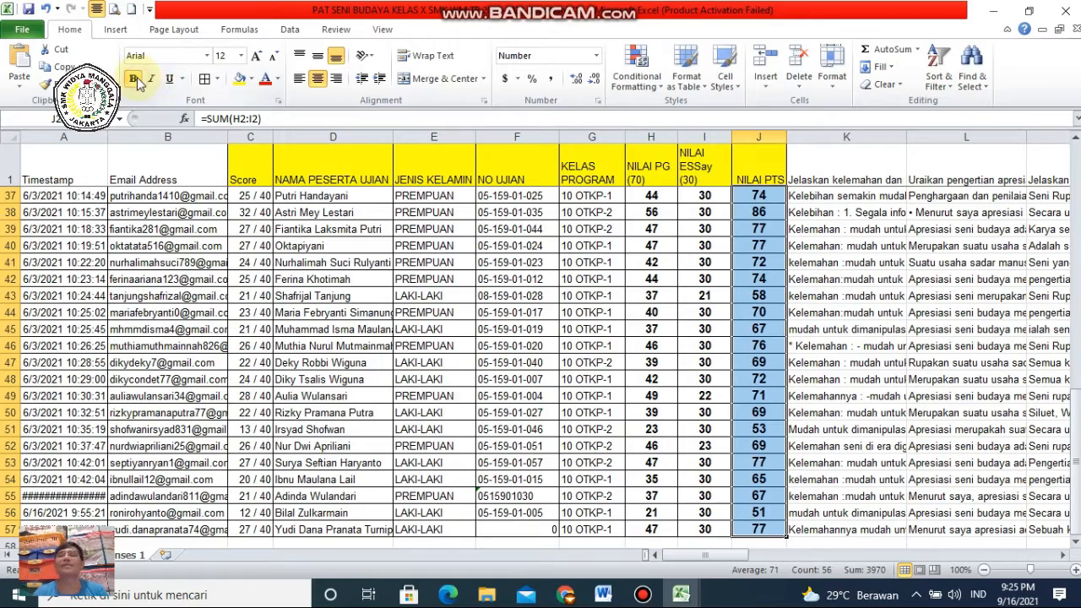
left_click(947, 263)
- Clear all the PTS scores from J2:J57
left_click_drag(758, 196, 764, 478)
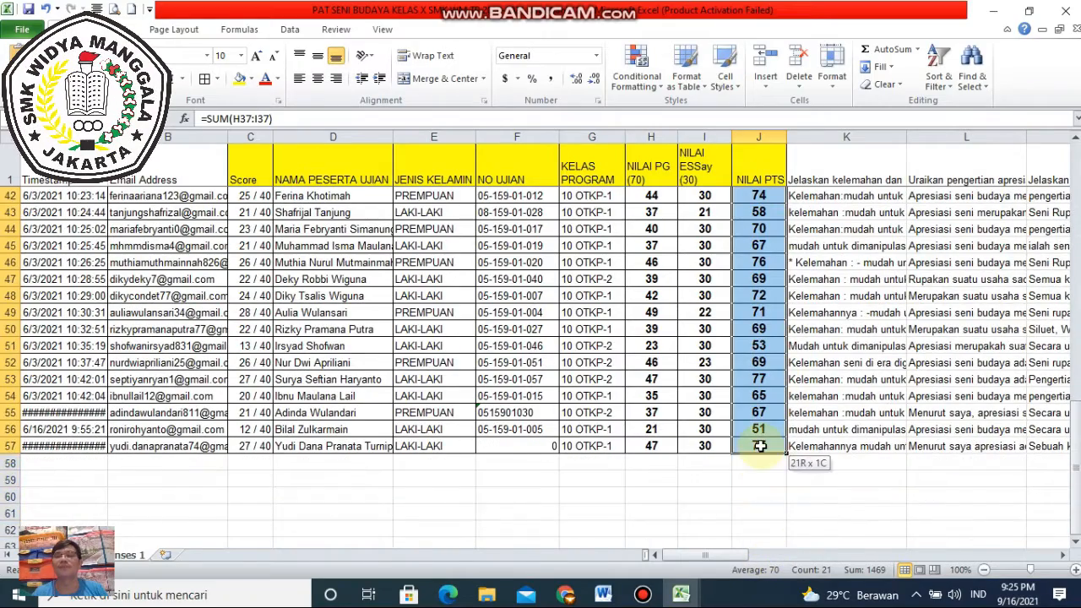
scroll(823, 253, "up", 13)
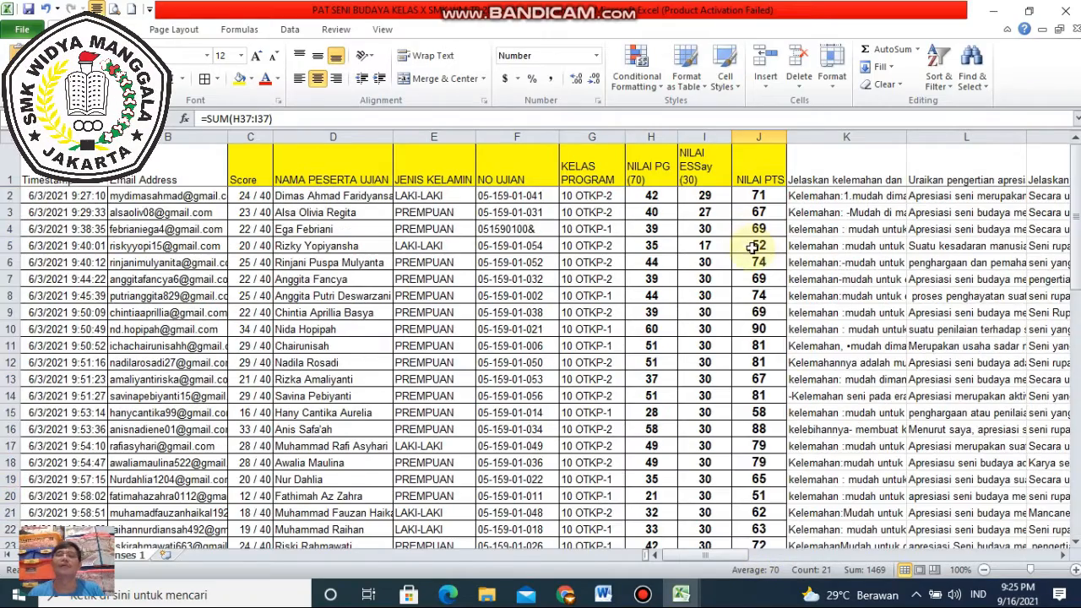
left_click(762, 195)
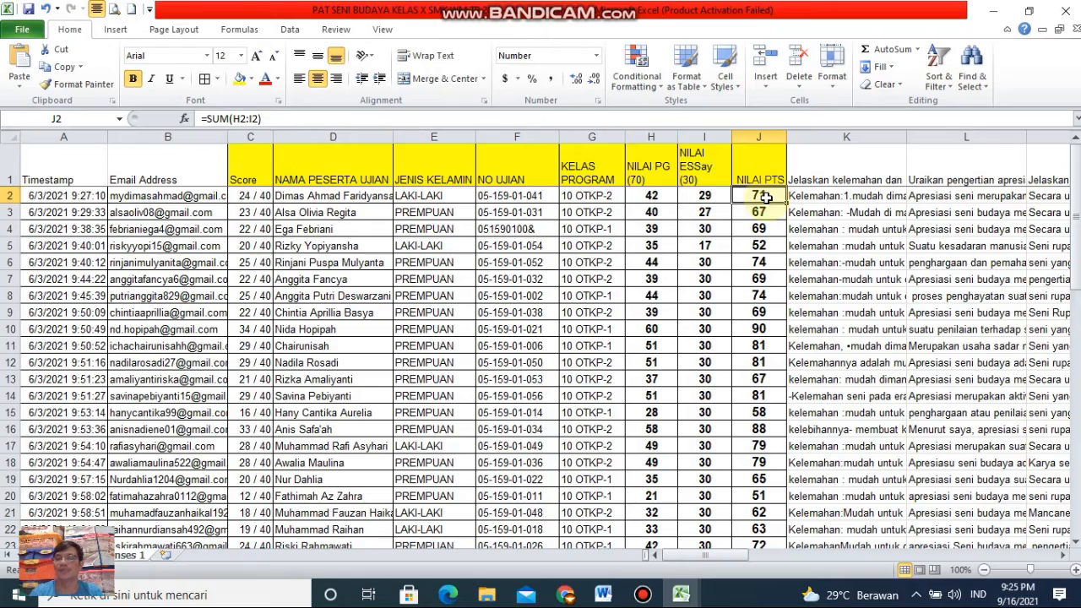
left_click_drag(766, 197, 760, 515)
key("Delete")
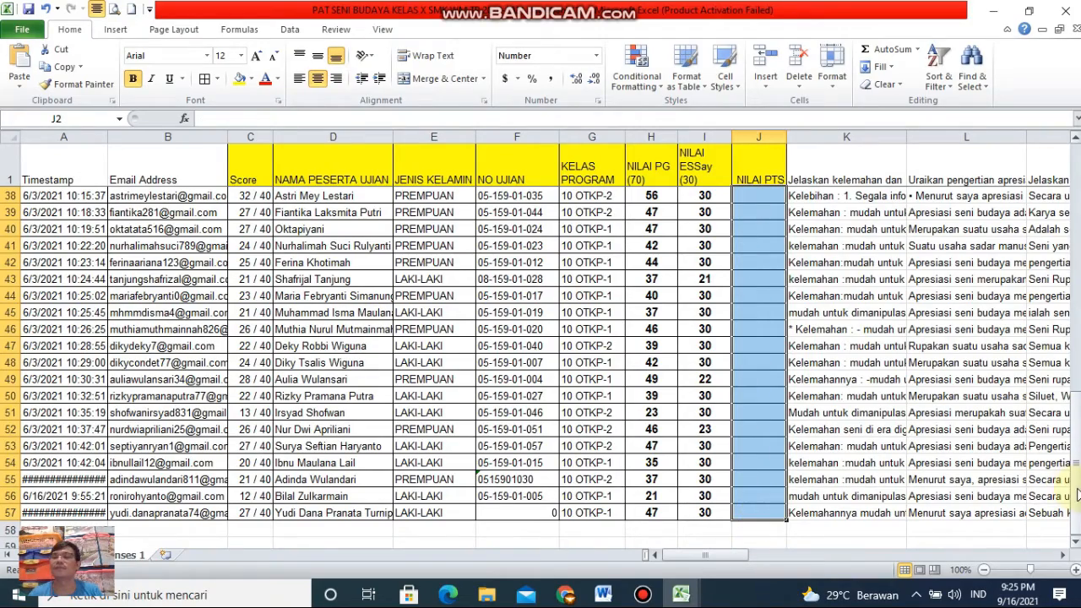
- Re-enter the PTS total in J2 with the formula =SUM(H2:I2)
left_click_drag(1075, 489, 1069, 216)
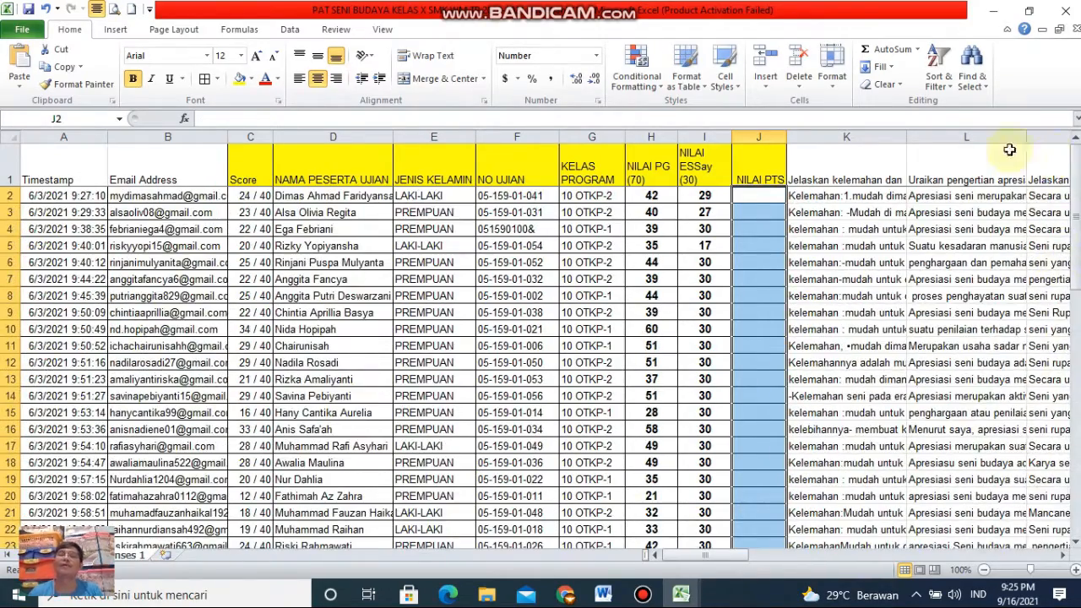
left_click(748, 195)
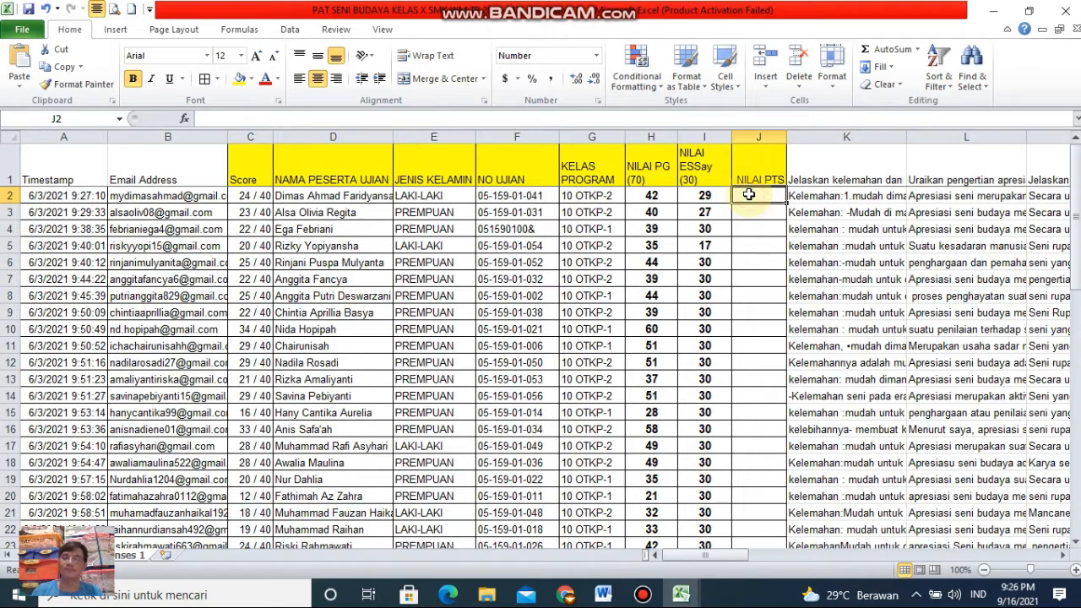
type("=")
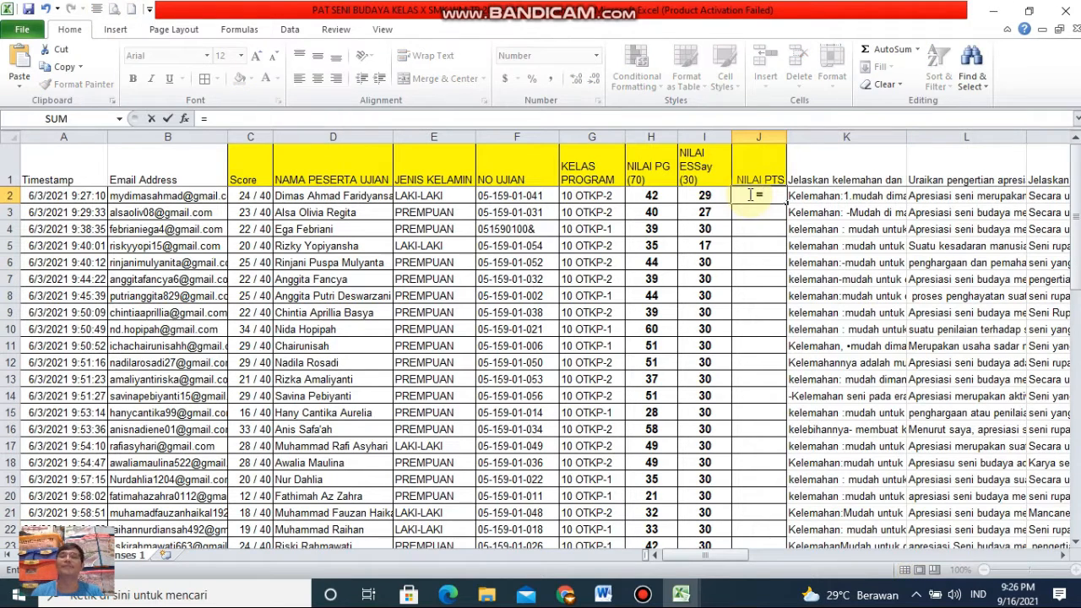
type("SUM")
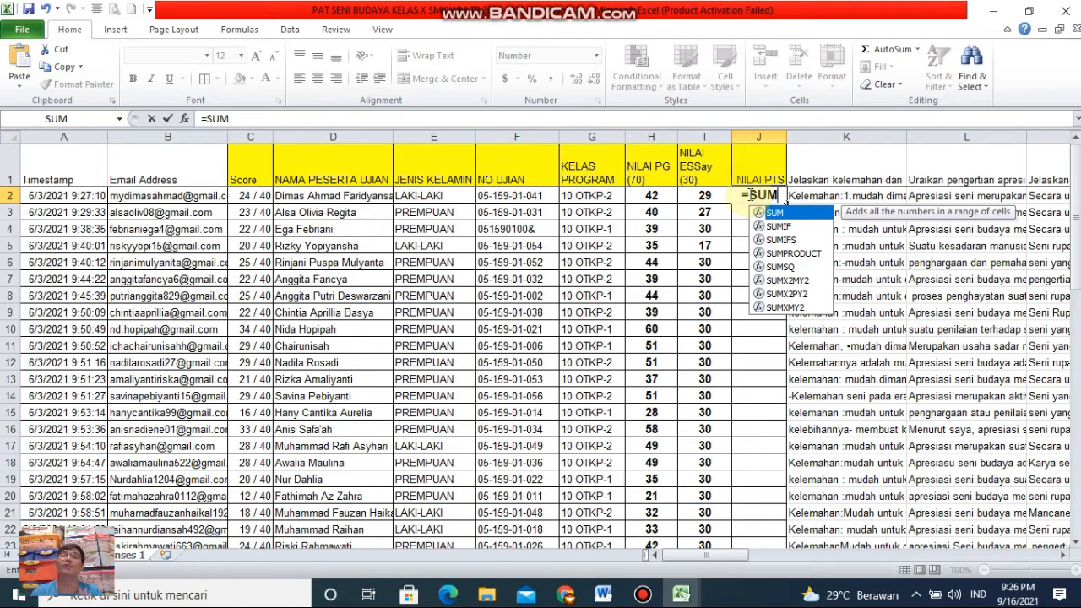
type("(")
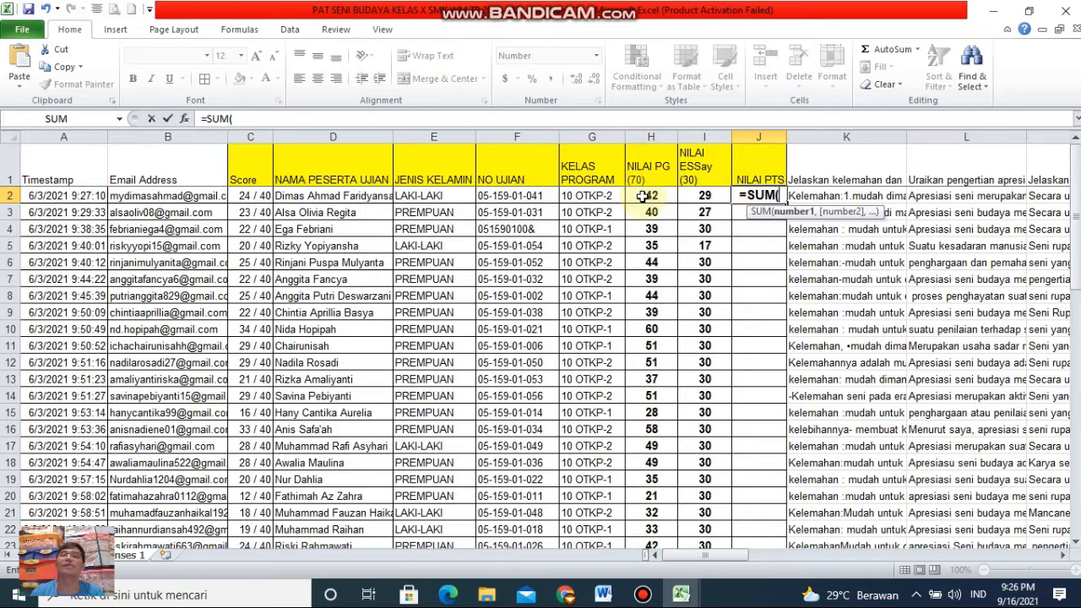
left_click_drag(643, 196, 698, 197)
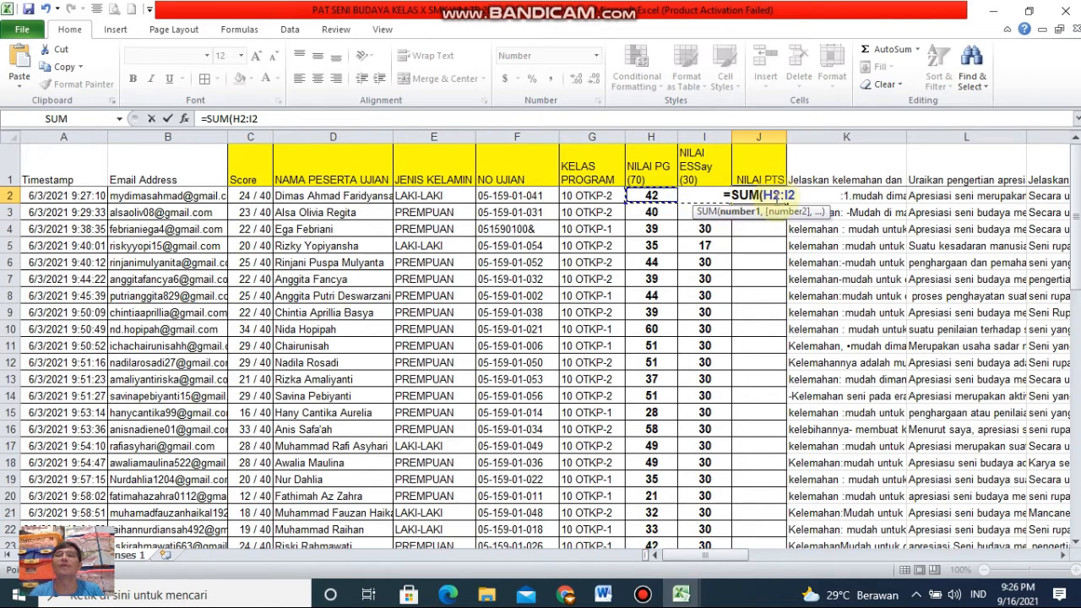
left_click_drag(640, 196, 715, 197)
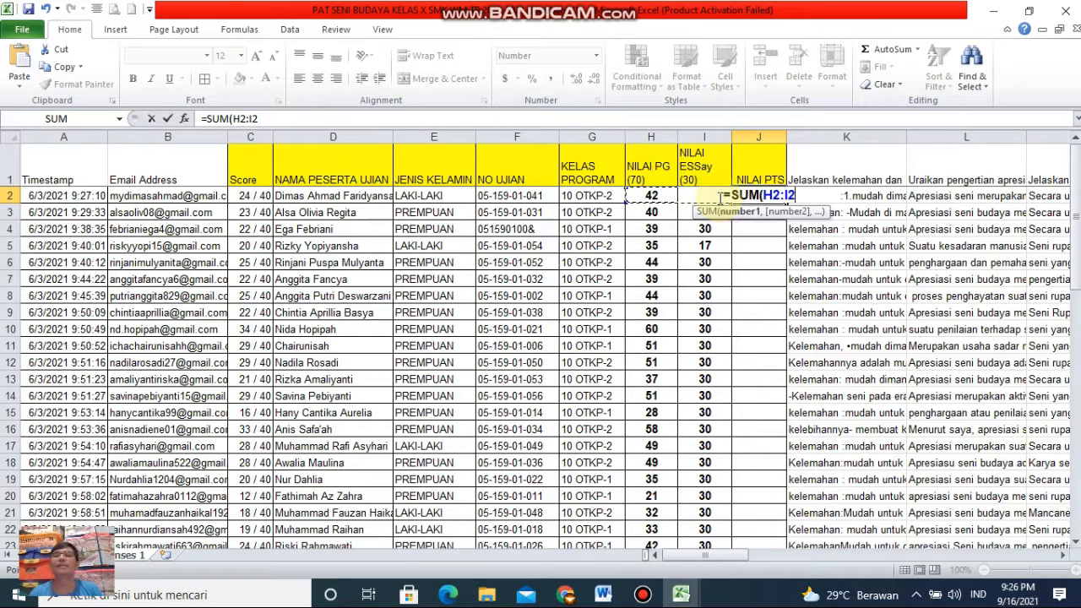
type(")")
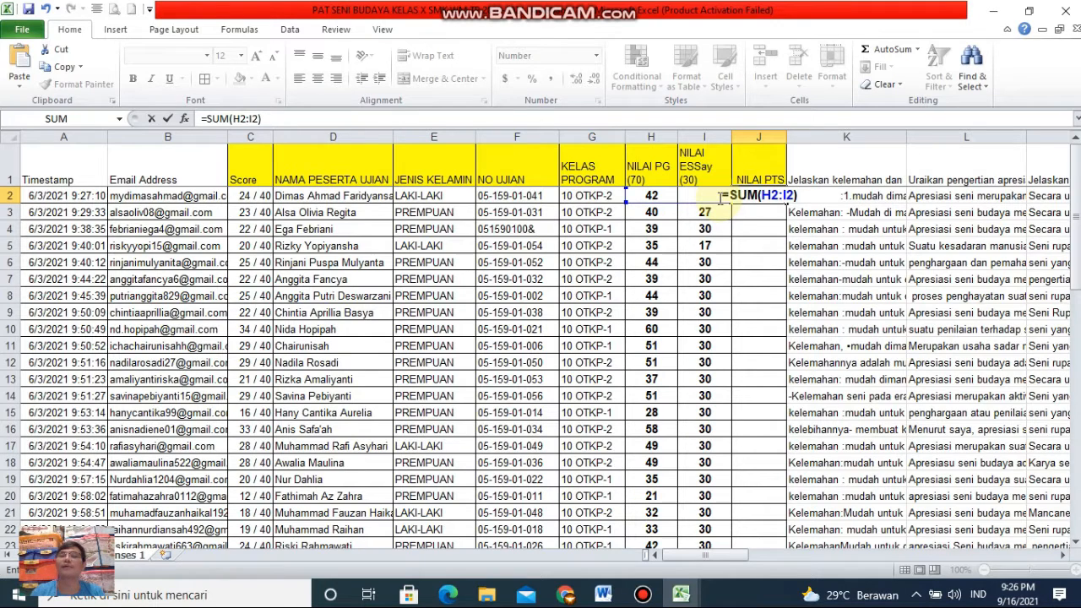
key("Return")
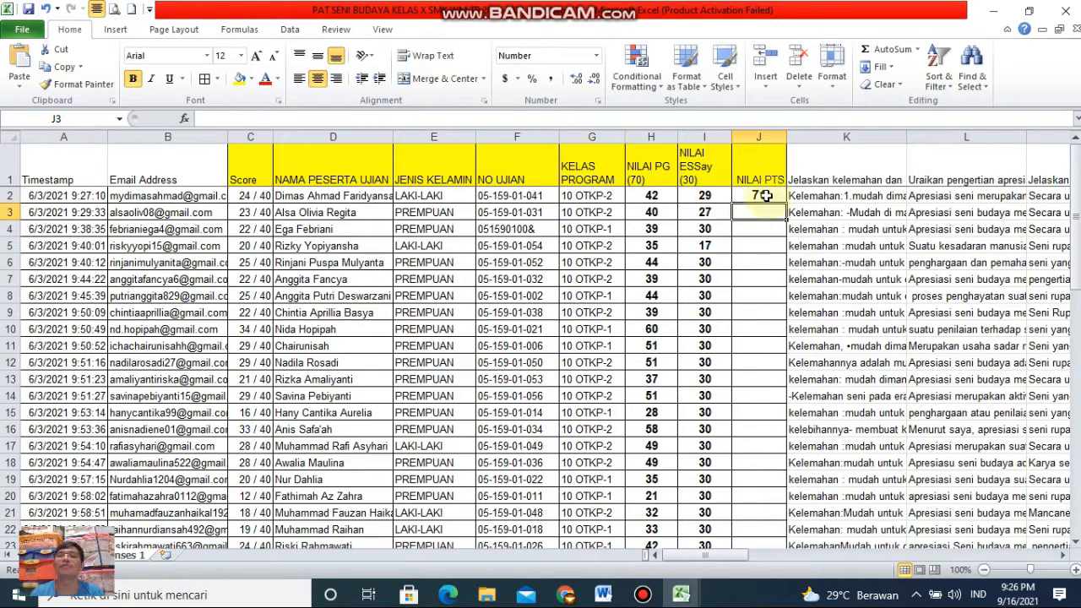
- Fill the PTS formula in J2 down to row 57 for all students
left_click(760, 194)
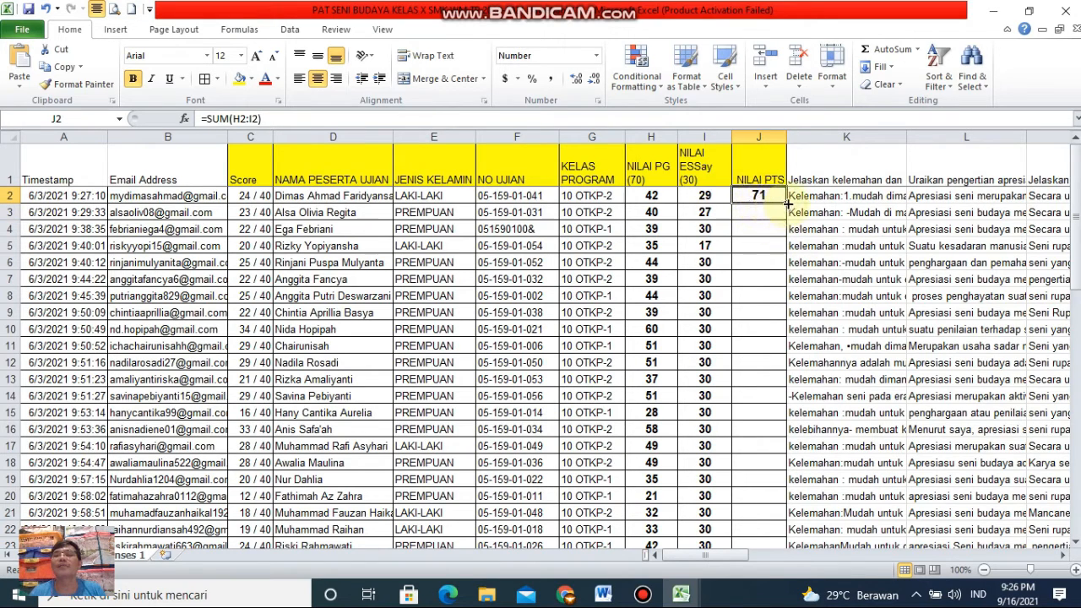
left_click_drag(787, 203, 784, 514)
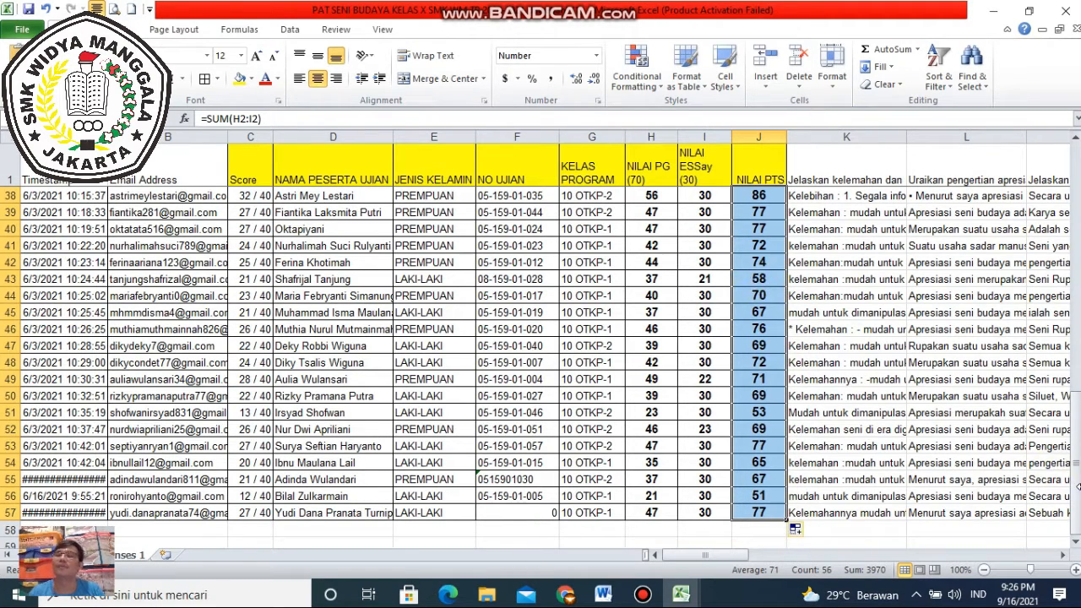
left_click_drag(1076, 487, 1078, 171)
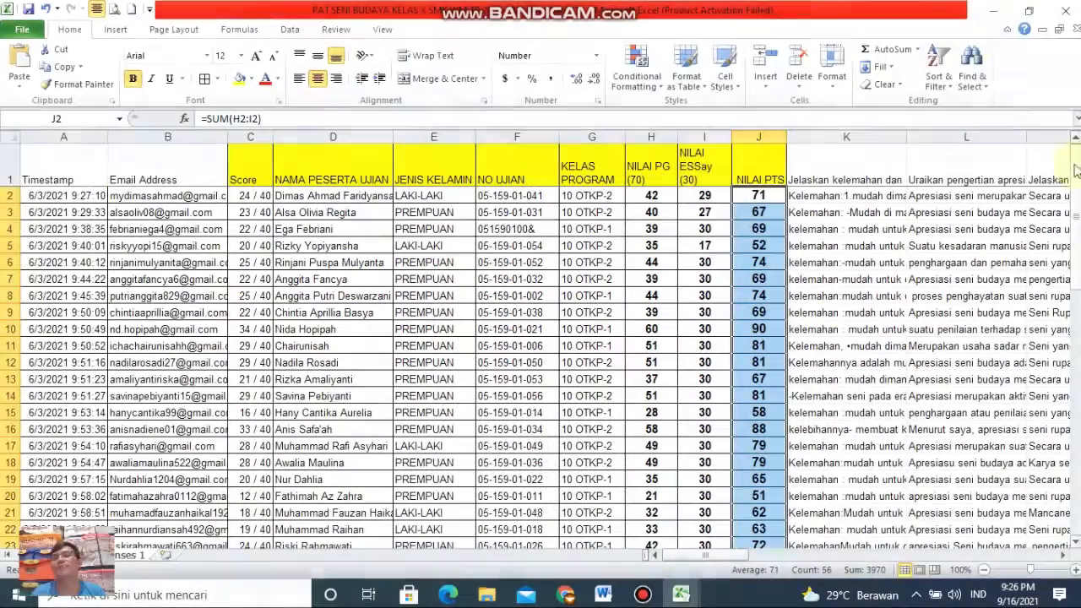
left_click(872, 290)
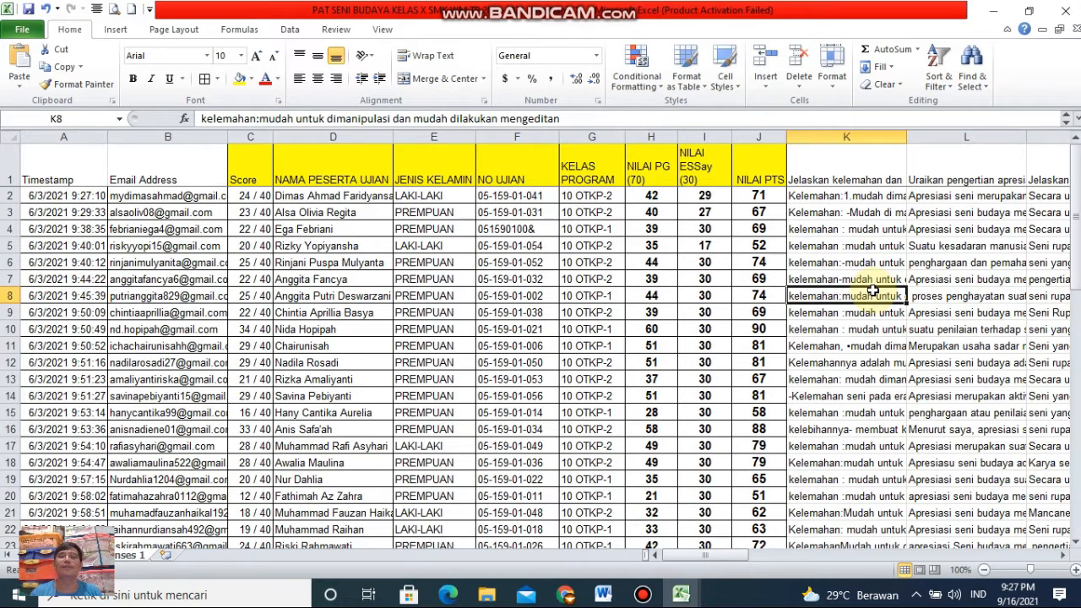
left_click(761, 195)
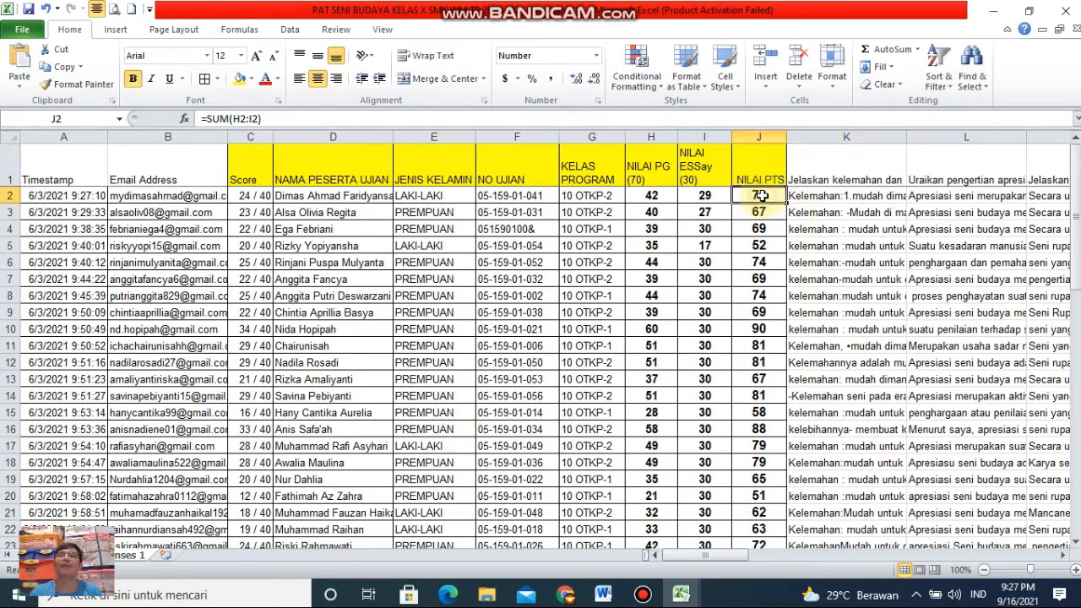